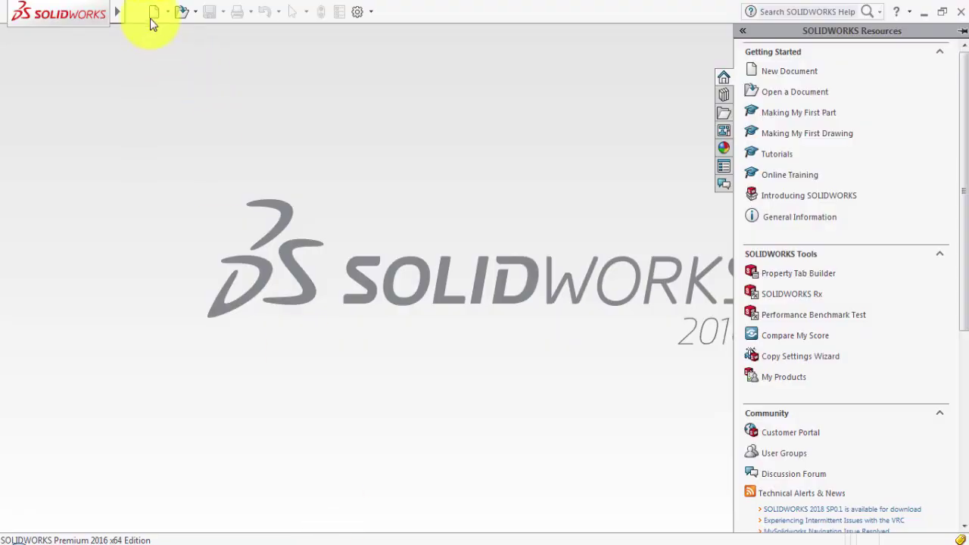
Create a new blank part document, Part1, and select the Top Plane.
click(153, 11)
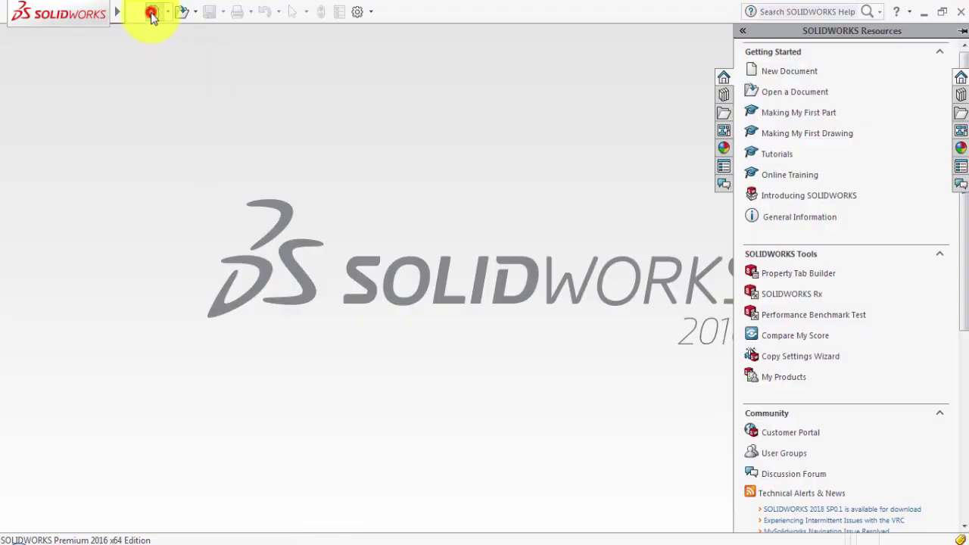
click(319, 364)
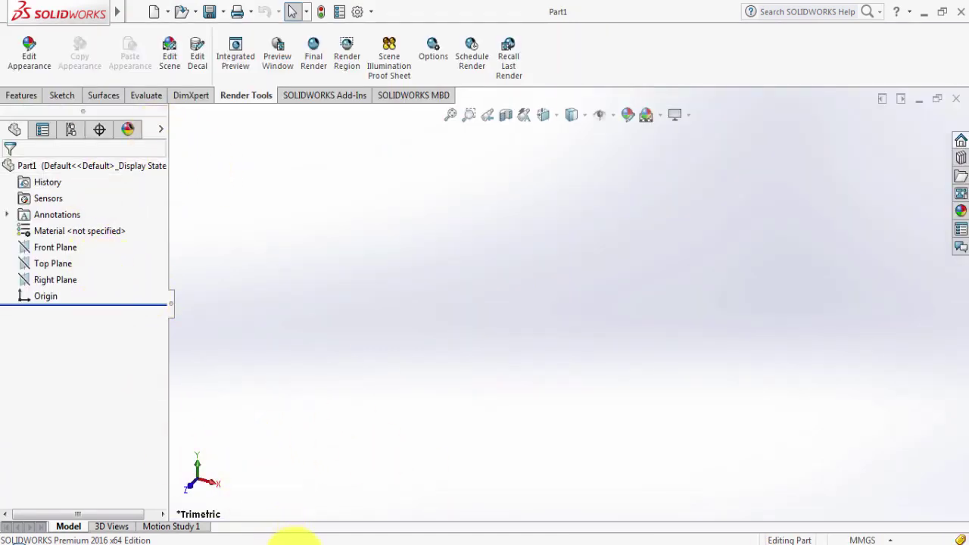
click(45, 265)
Sketch on the Top Plane two circles, one centred on the origin and one directly above.
click(44, 242)
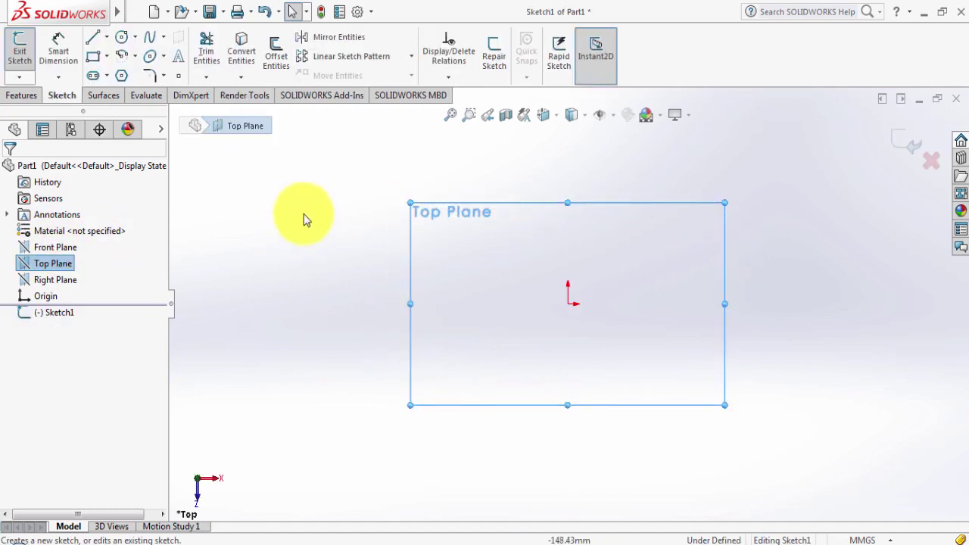
scroll(659, 234, up, 3)
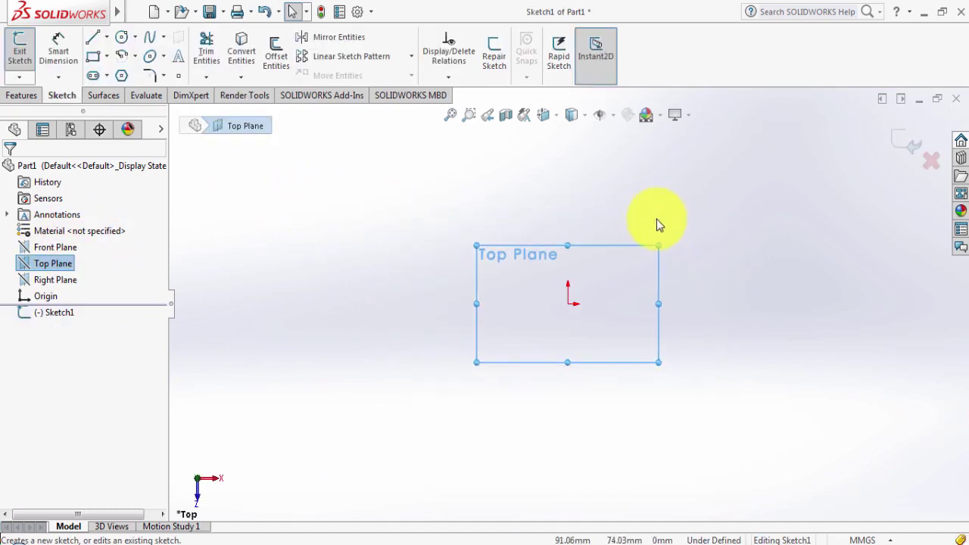
scroll(644, 220, down, 2)
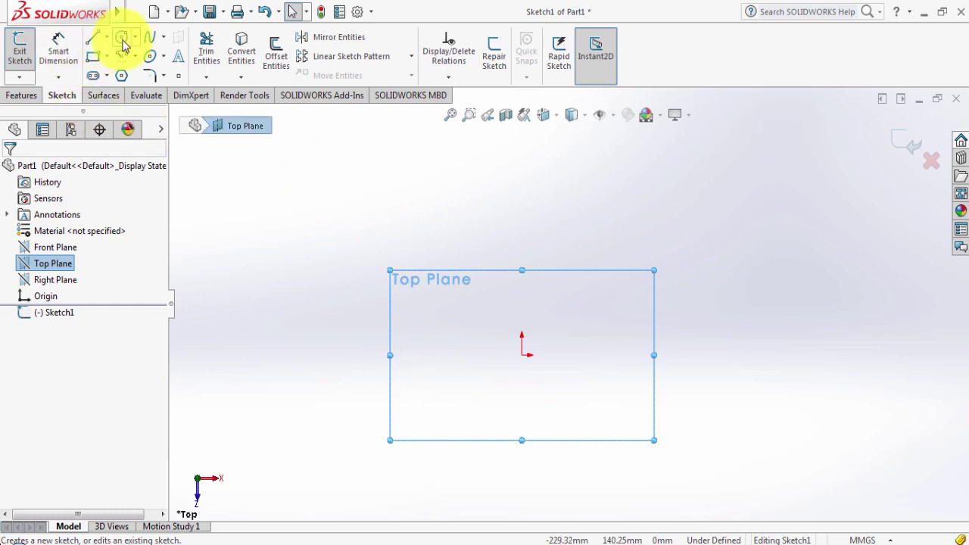
click(121, 39)
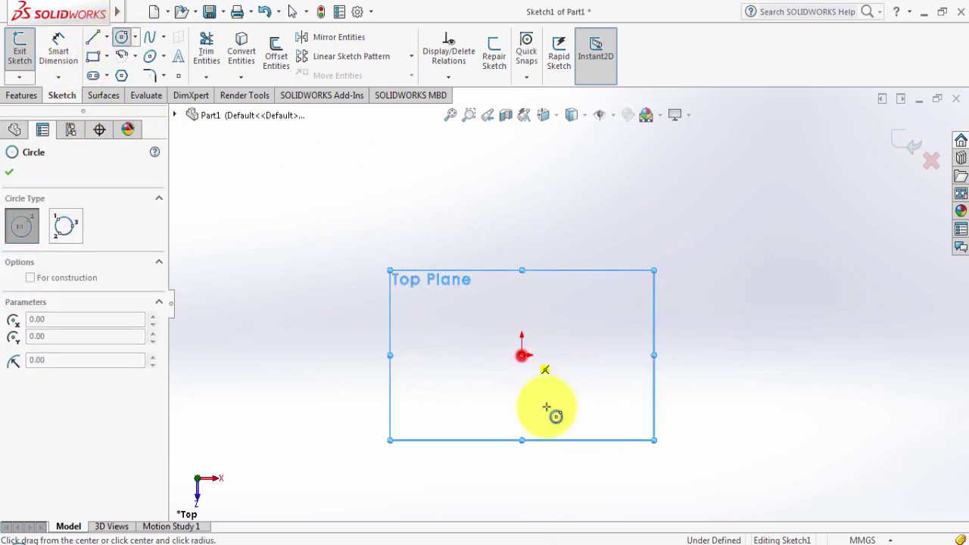
click(557, 409)
scroll(531, 213, up, 2)
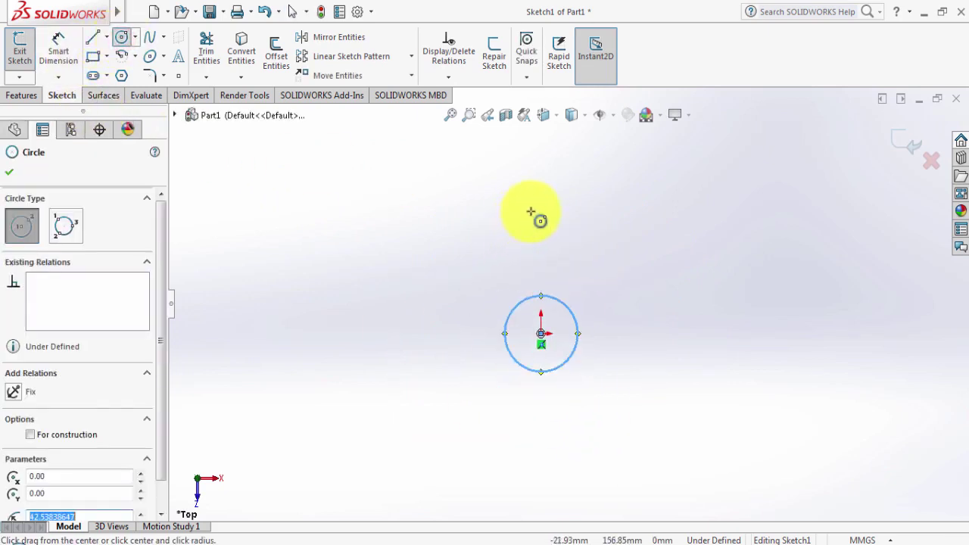
scroll(541, 203, up, 1)
click(546, 177)
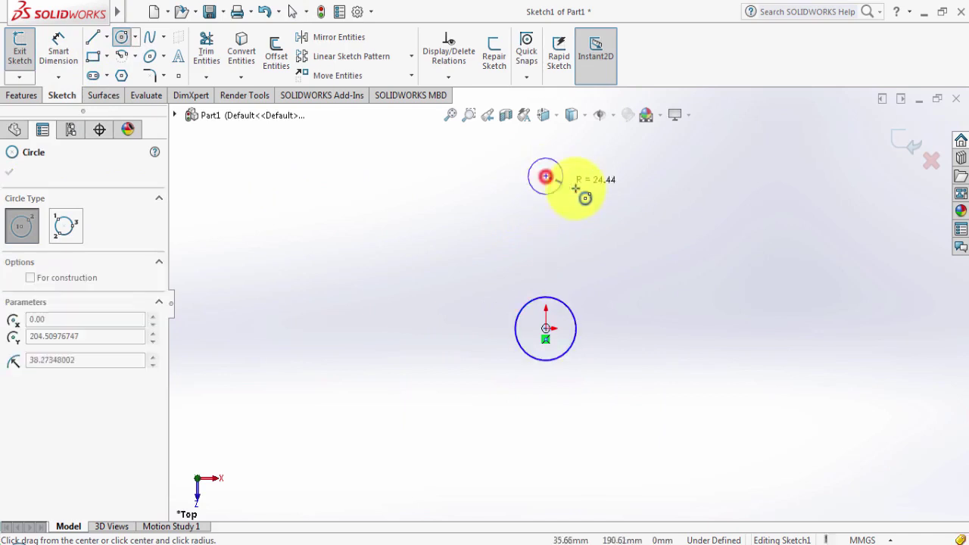
click(580, 199)
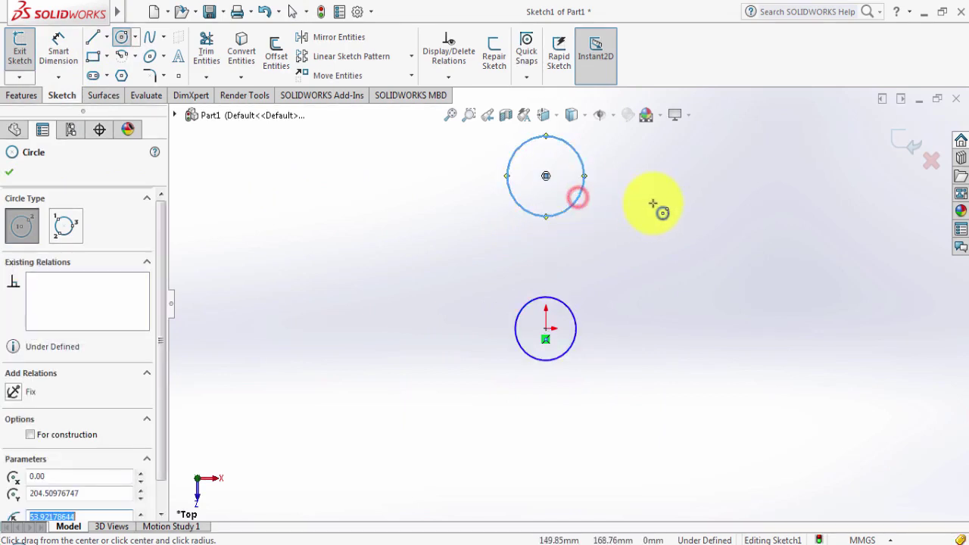
right_click(663, 212)
click(687, 216)
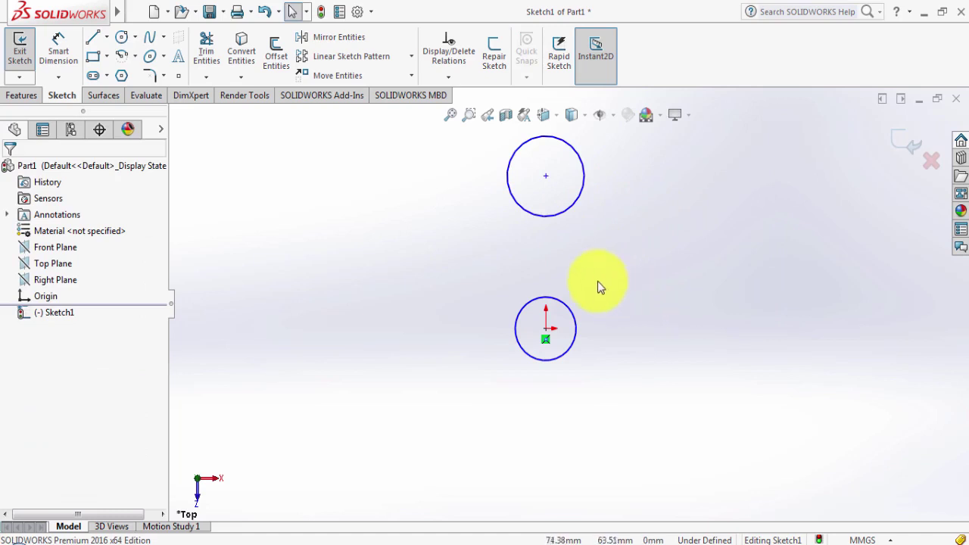
Give both circles an Equal relation, then bring up the reference drawing.
click(580, 195)
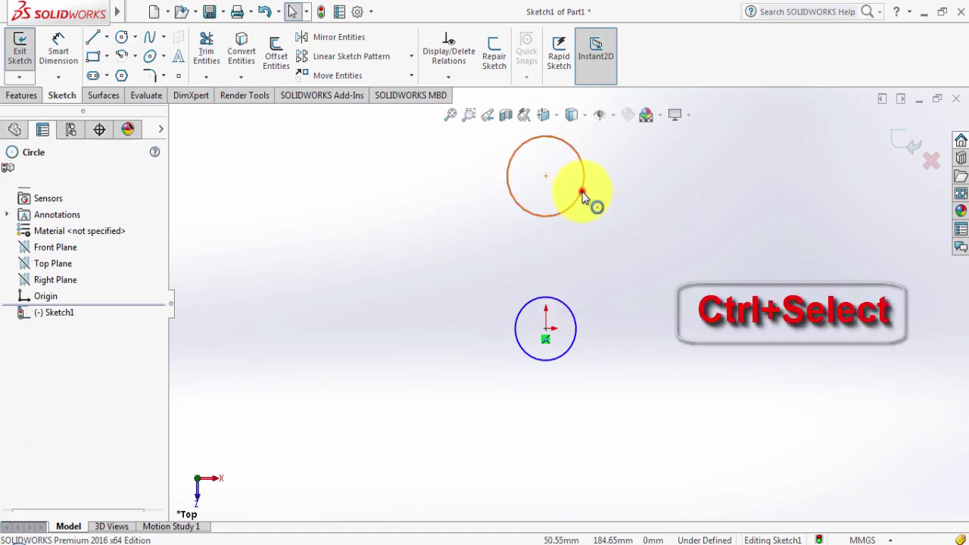
ctrl+click(577, 324)
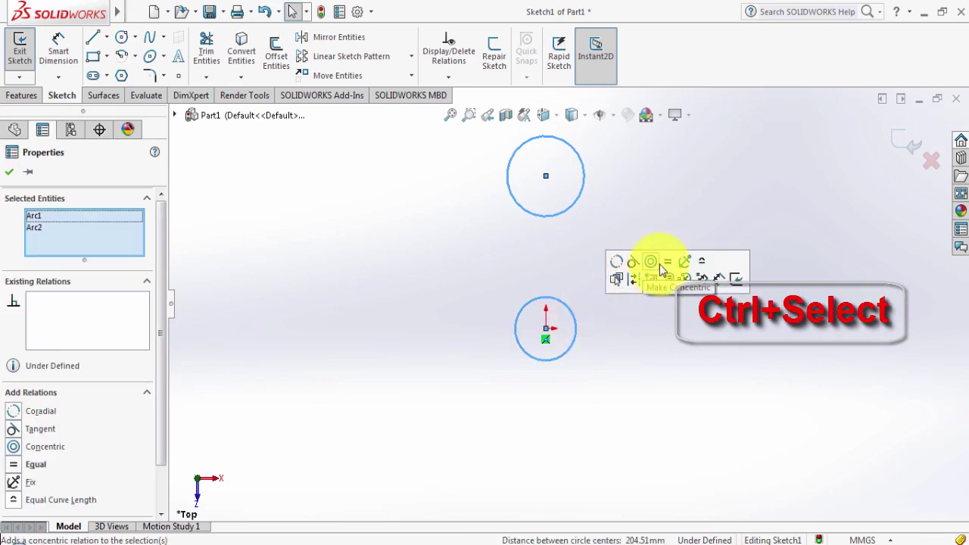
click(667, 263)
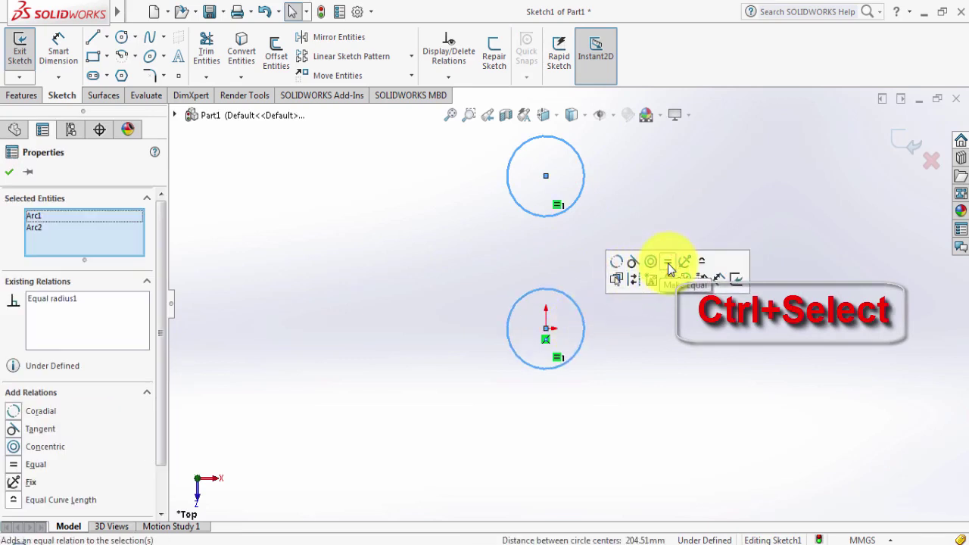
click(706, 392)
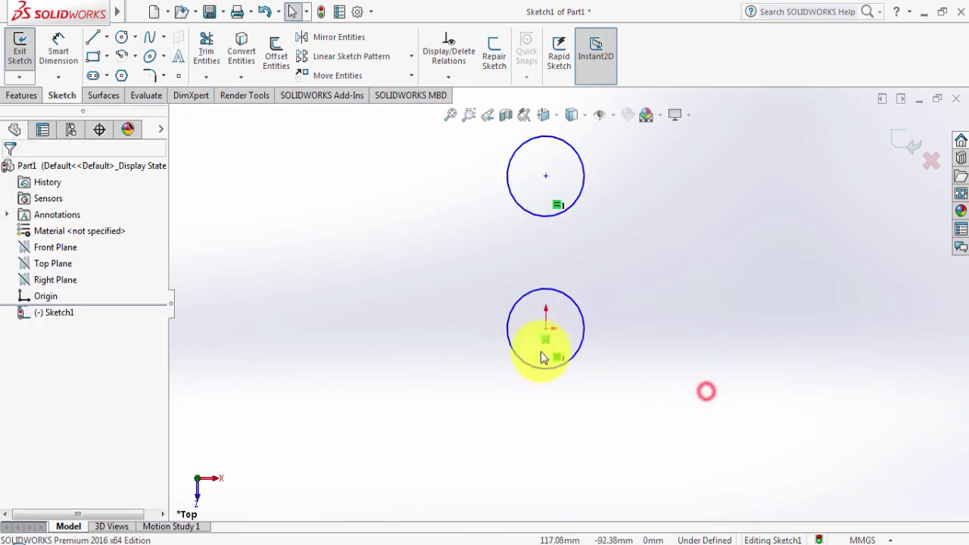
click(58, 58)
click(271, 539)
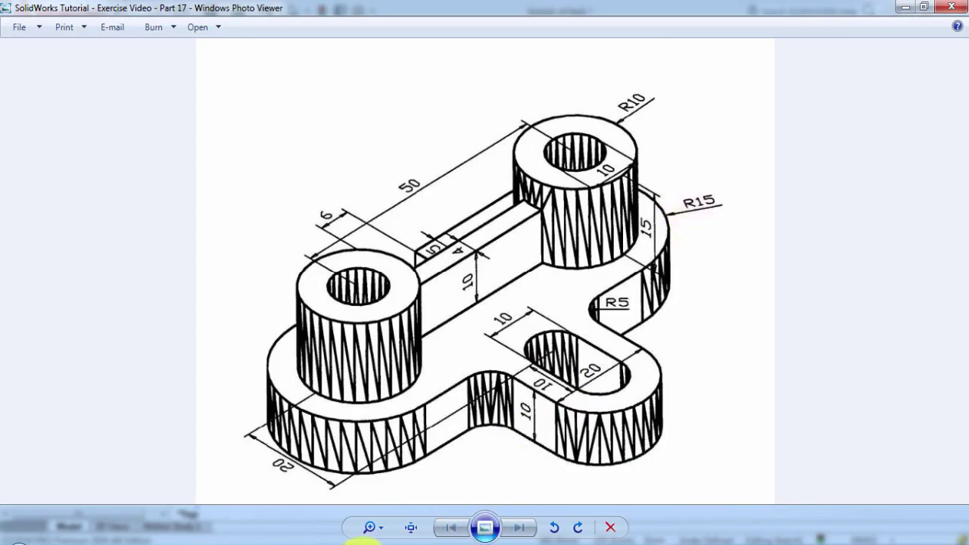
Dimension the upper circle's diameter as 15*2, giving Ø30.
click(314, 533)
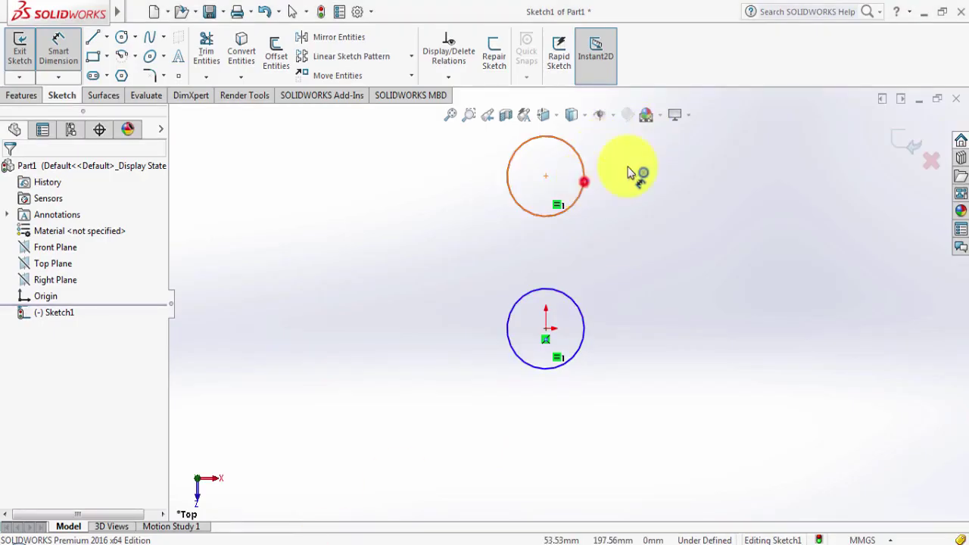
click(685, 189)
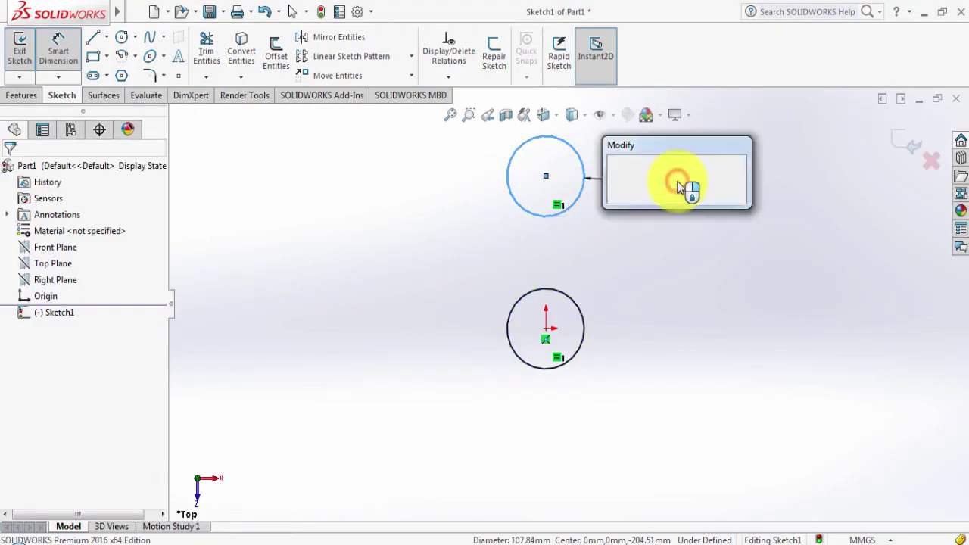
text(15)
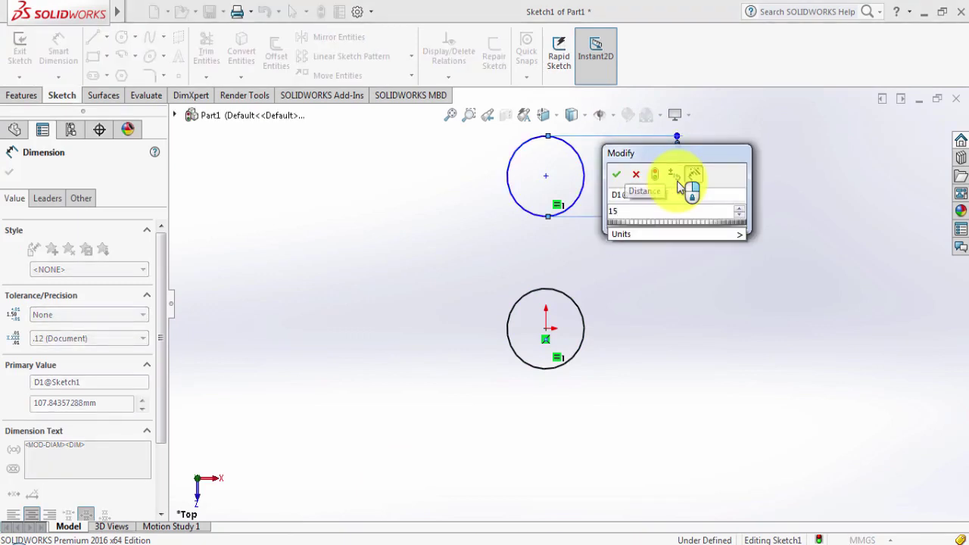
text(*)
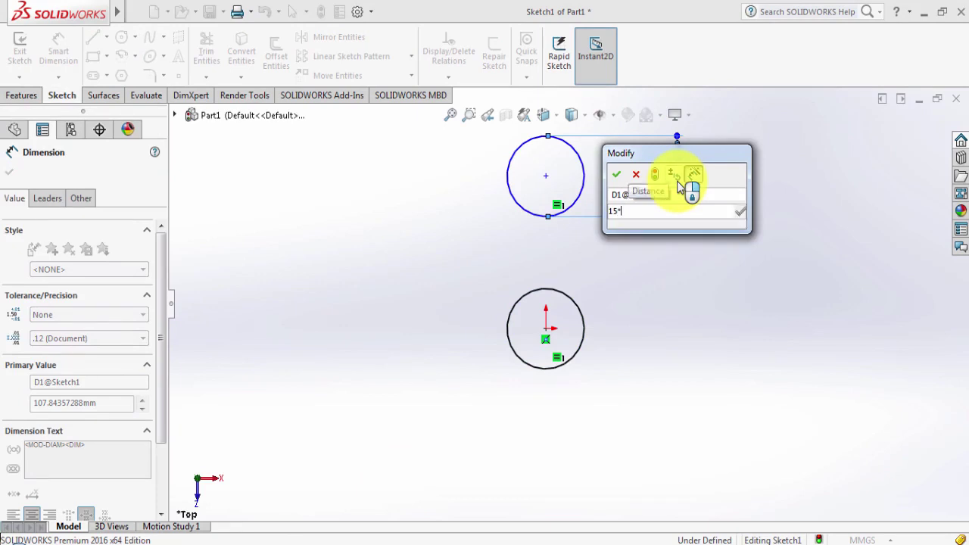
text(2)
key(Return)
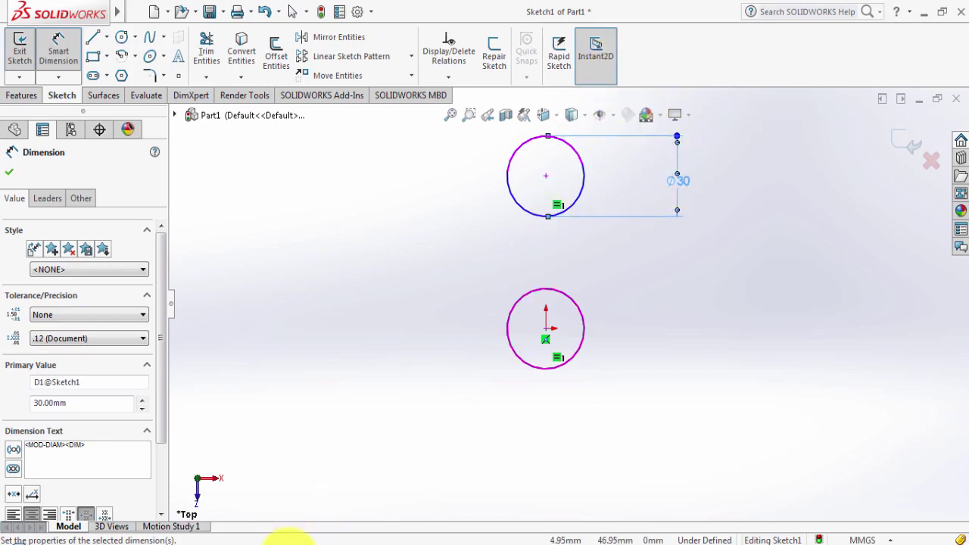
Set the vertical distance between the upper circle centre and the origin to 50 mm.
click(291, 538)
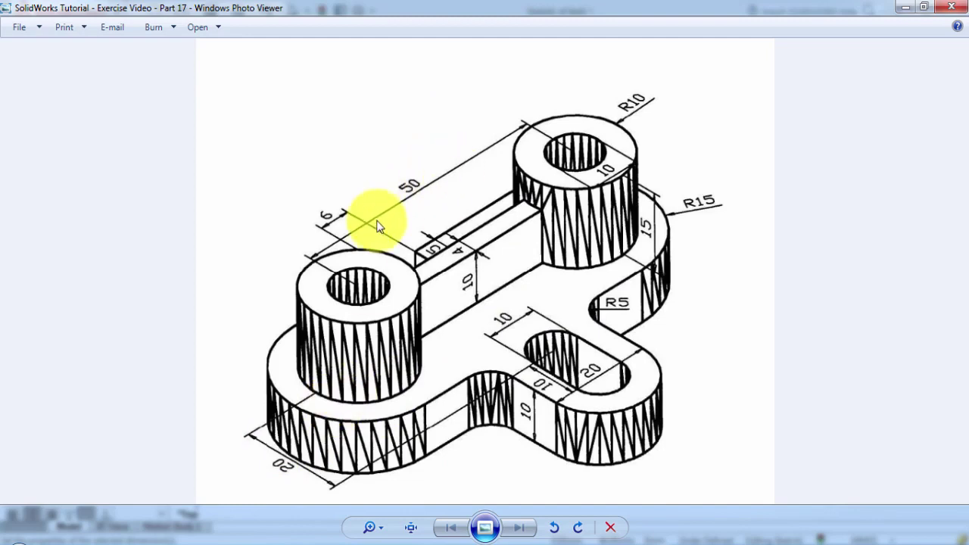
click(326, 533)
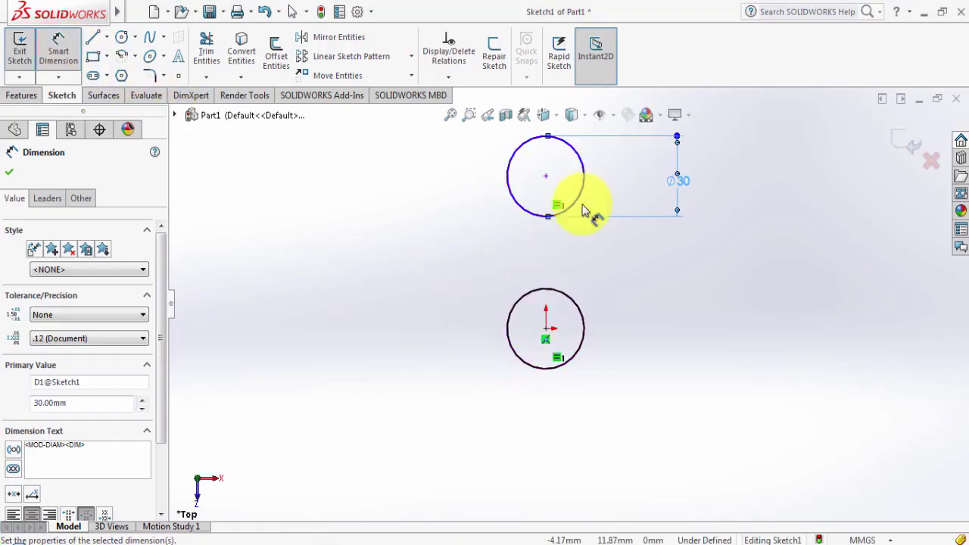
click(546, 177)
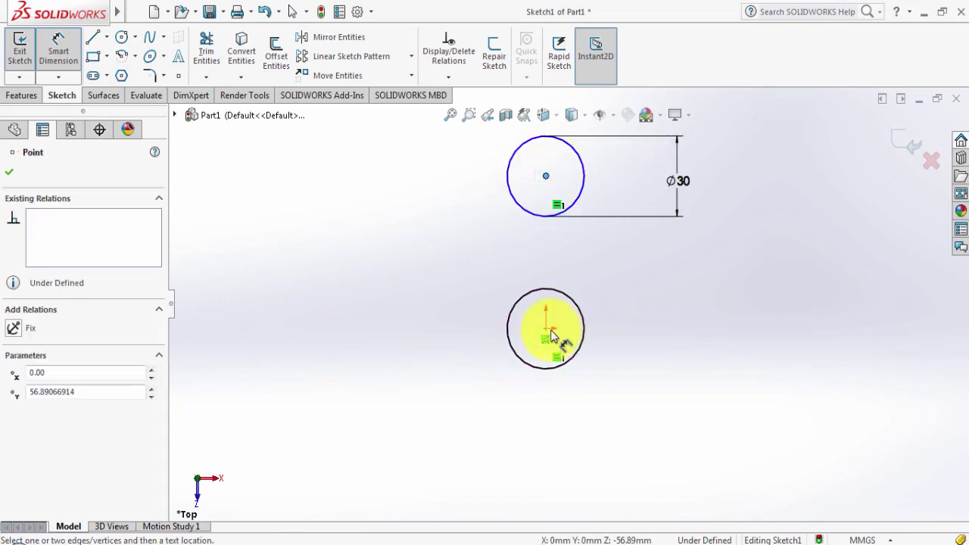
click(546, 327)
click(418, 250)
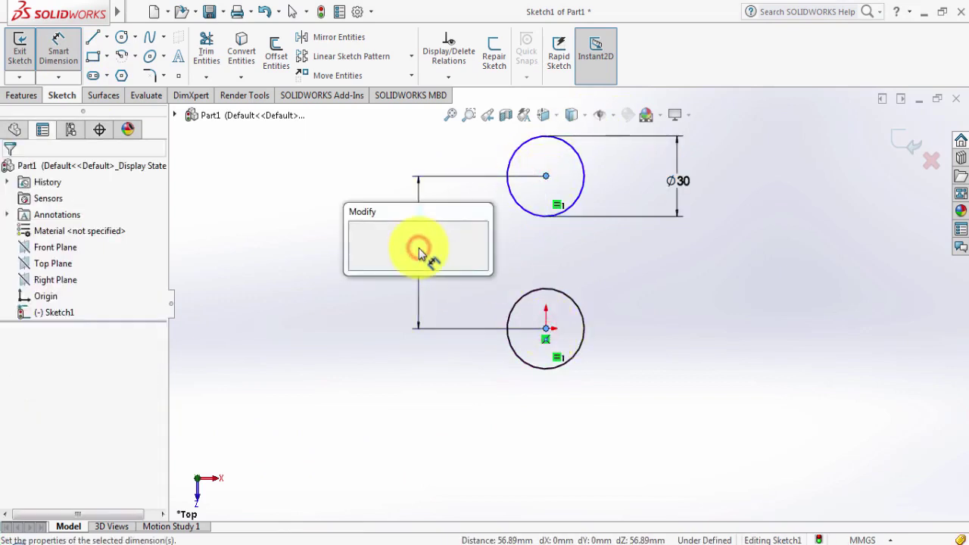
text(40)
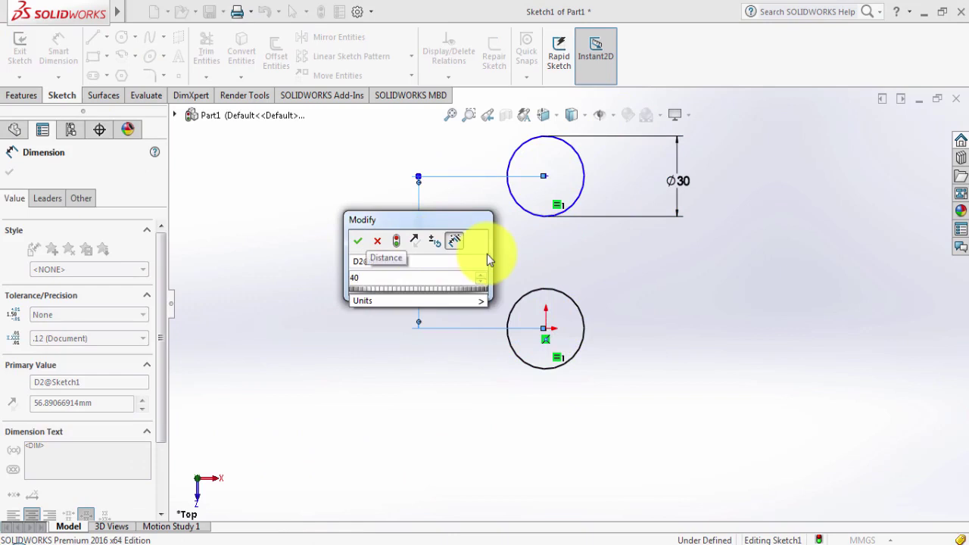
key(BackSpace)
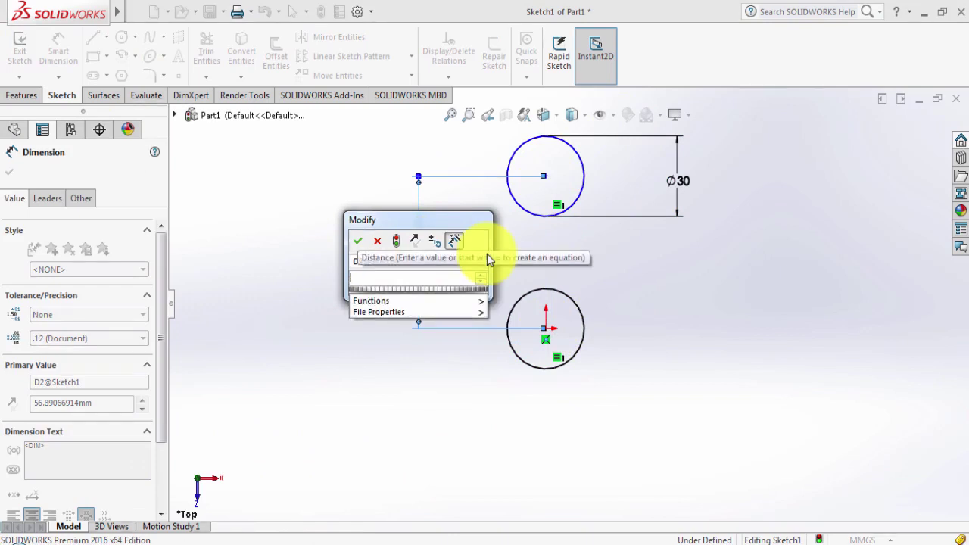
text(50)
key(Return)
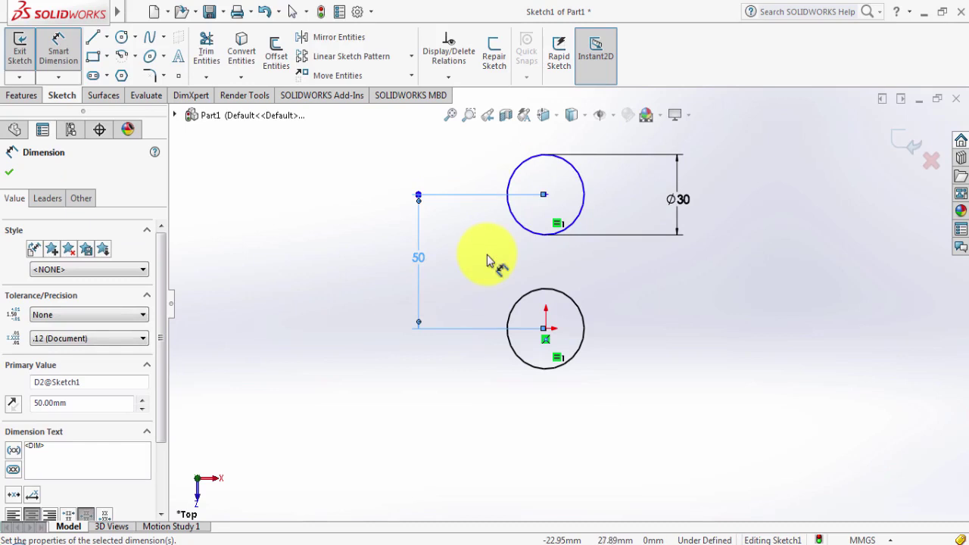
Draw vertical lines joining the two circles on their right and left sides.
click(92, 38)
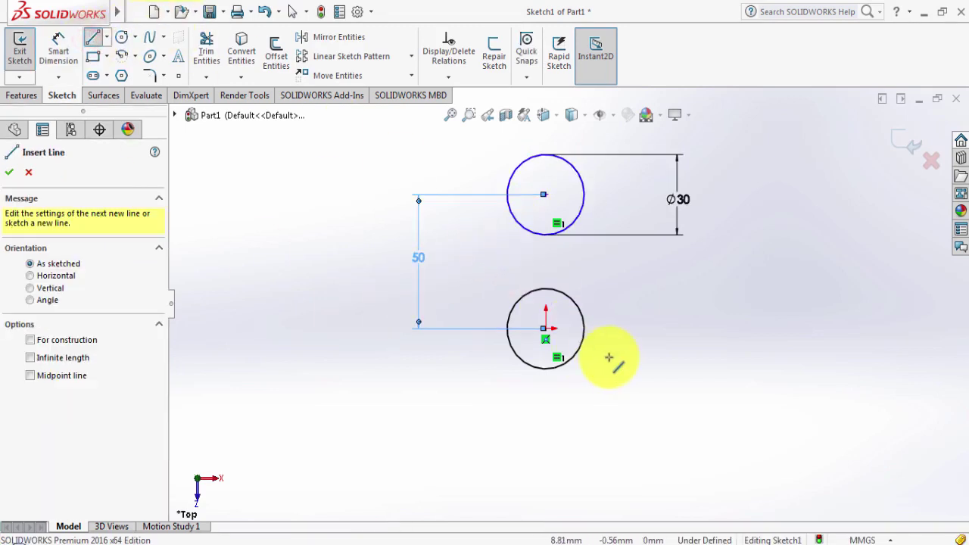
click(580, 351)
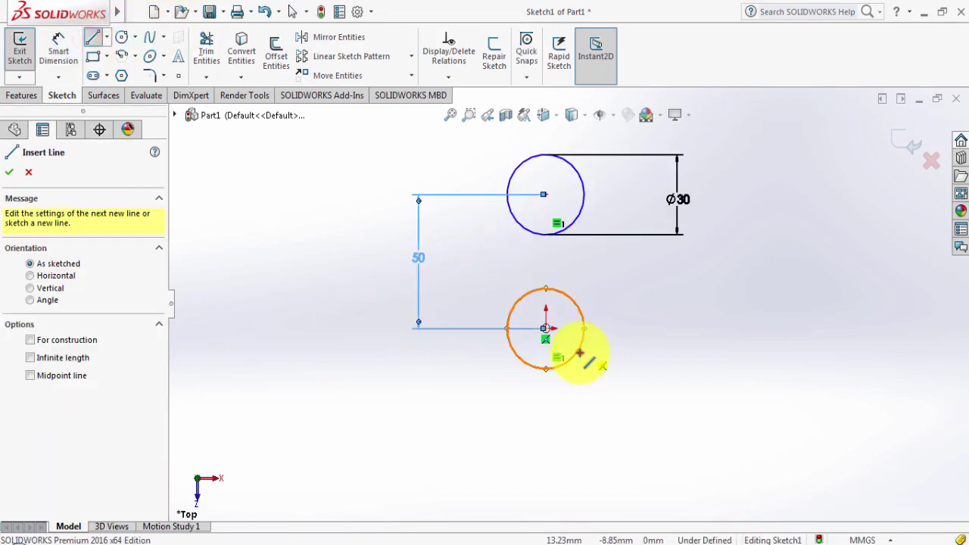
click(588, 186)
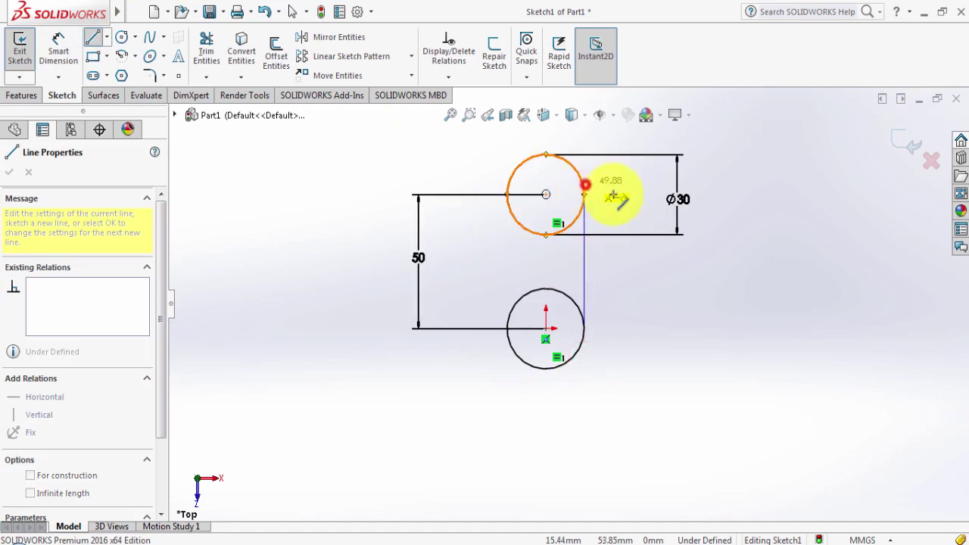
right_click(720, 322)
click(757, 324)
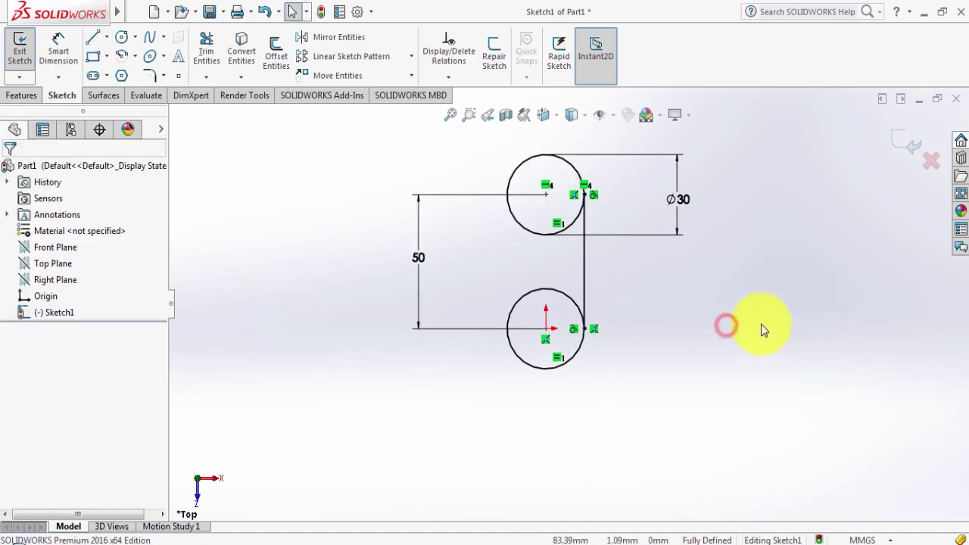
click(94, 42)
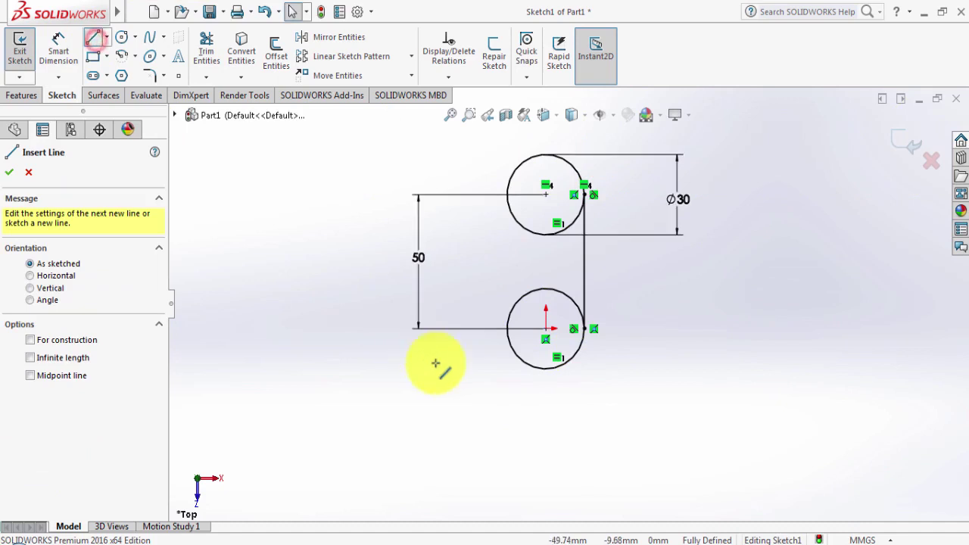
click(515, 350)
click(507, 327)
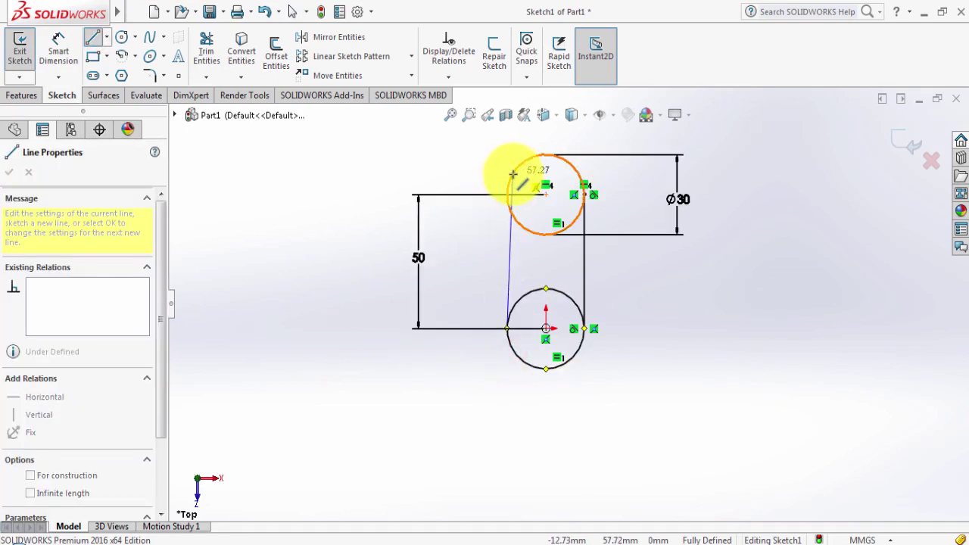
click(511, 176)
right_click(736, 231)
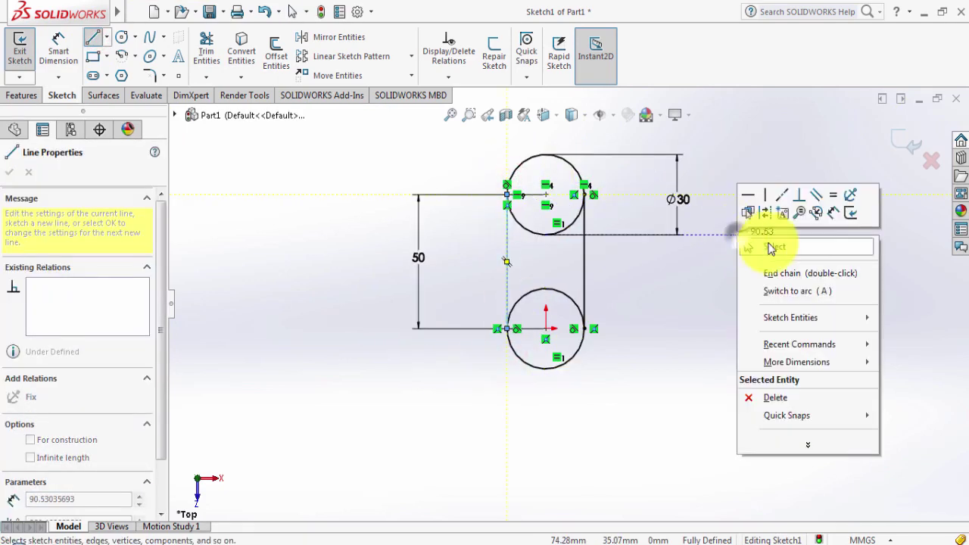
click(768, 242)
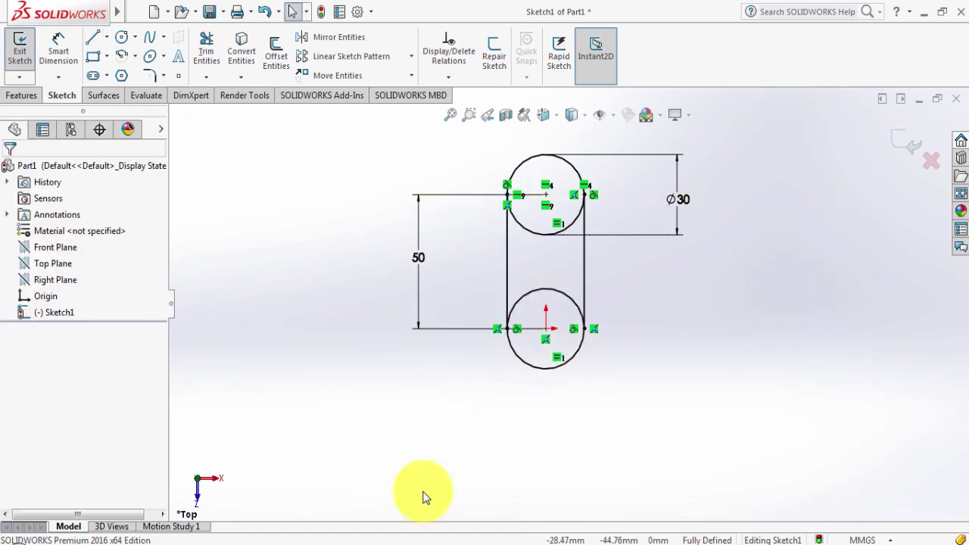
Power-trim the inner arcs of the upper and lower circles between the two lines.
click(206, 45)
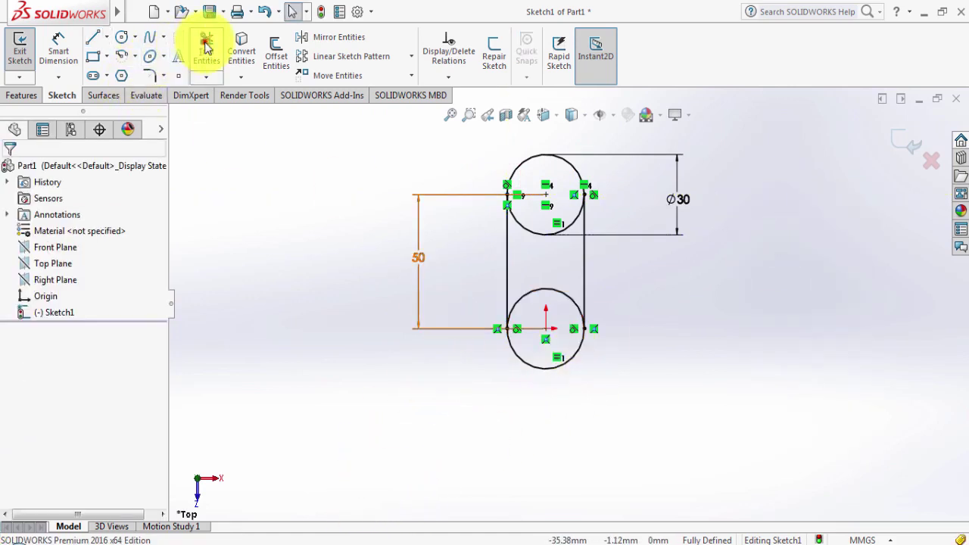
drag(520, 260, 525, 216)
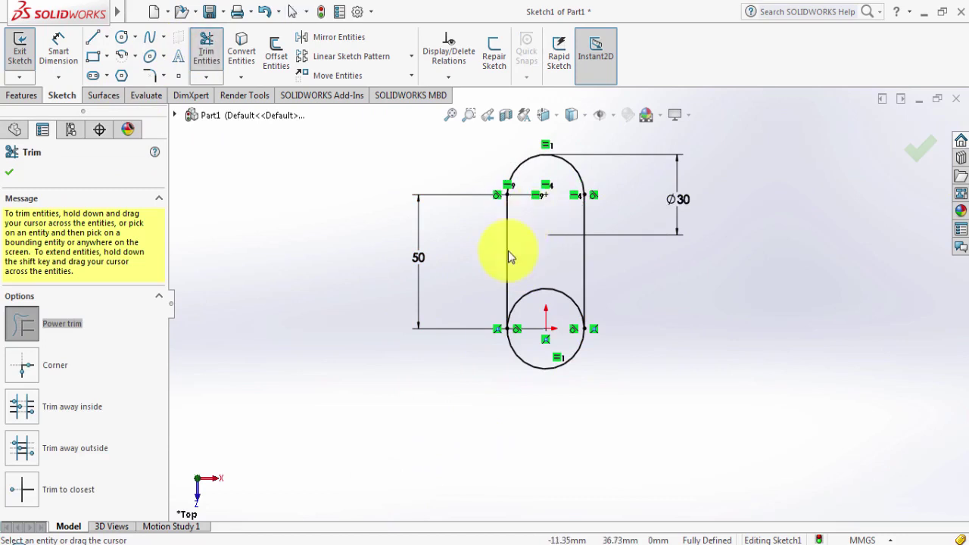
key(Escape)
click(209, 48)
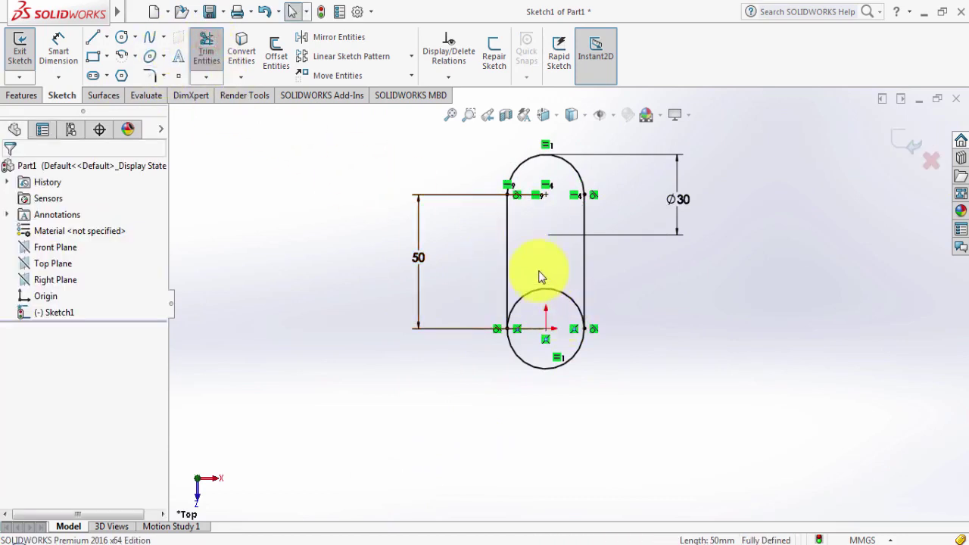
drag(540, 293, 540, 303)
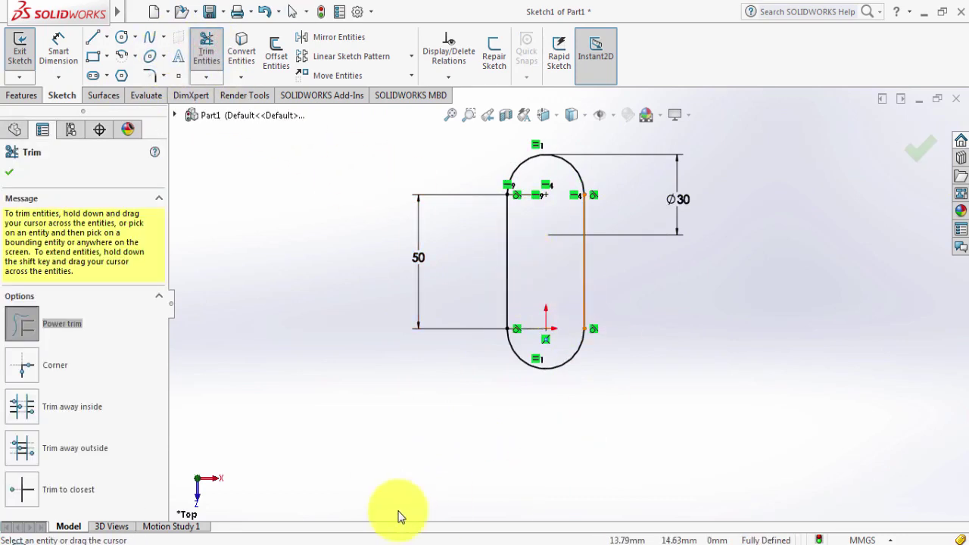
click(292, 539)
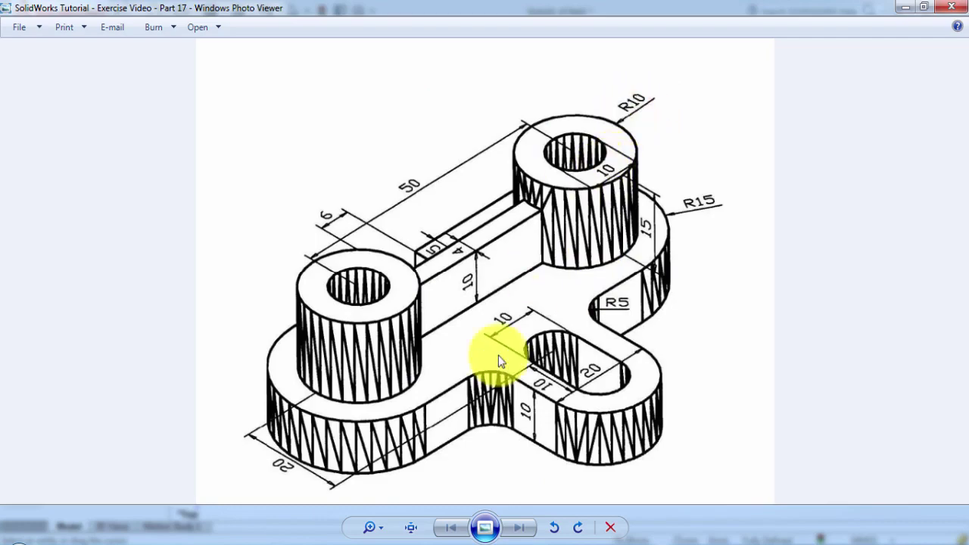
click(337, 536)
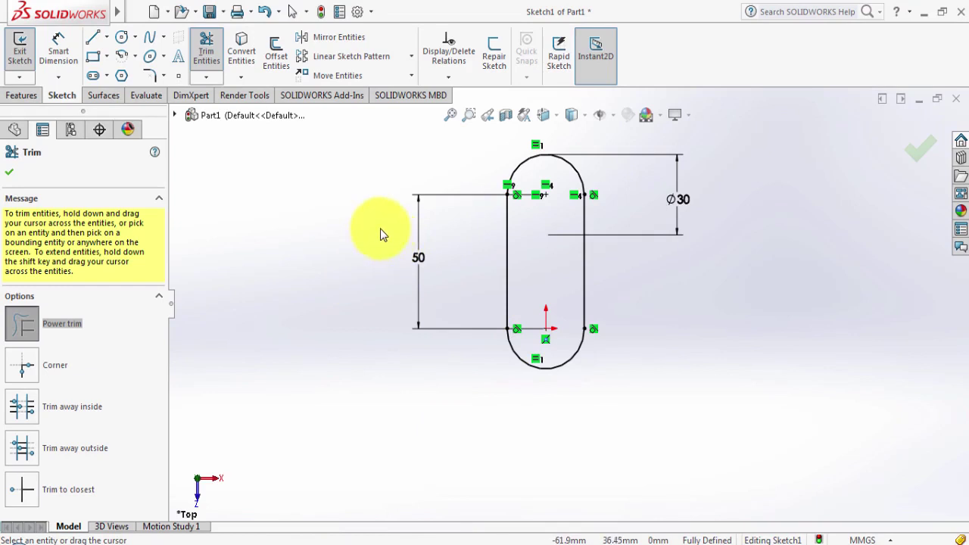
Draw circles centred on the upper and lower slot-end arc centres.
click(123, 39)
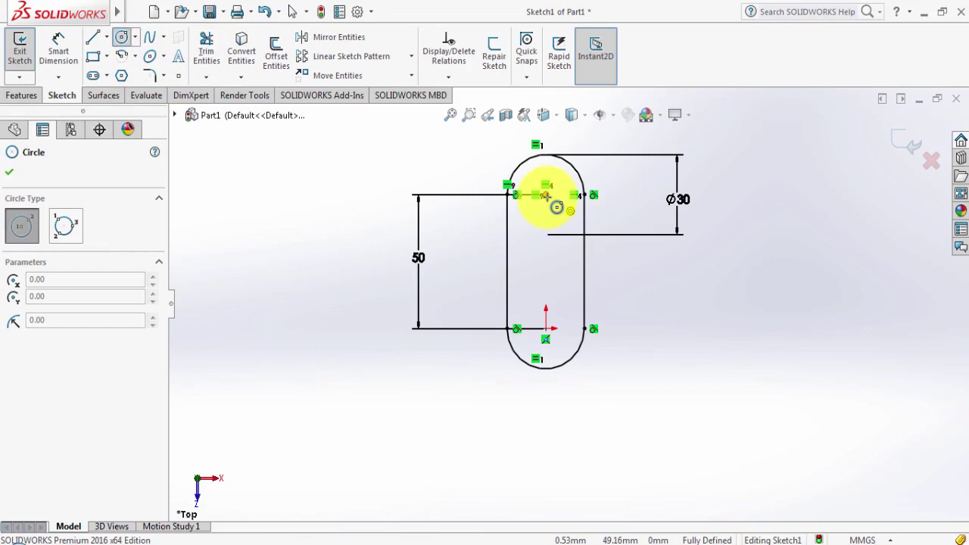
click(546, 195)
click(564, 212)
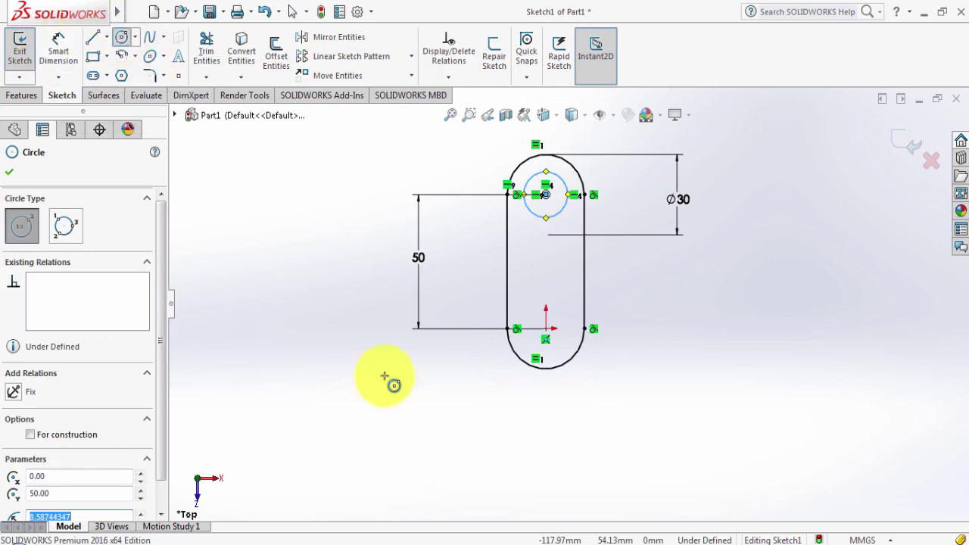
click(547, 329)
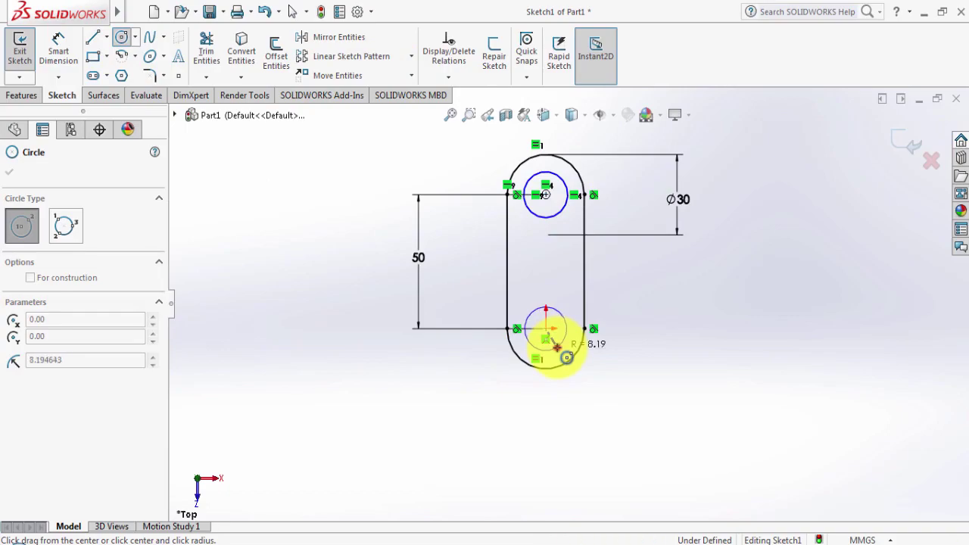
click(558, 348)
click(302, 531)
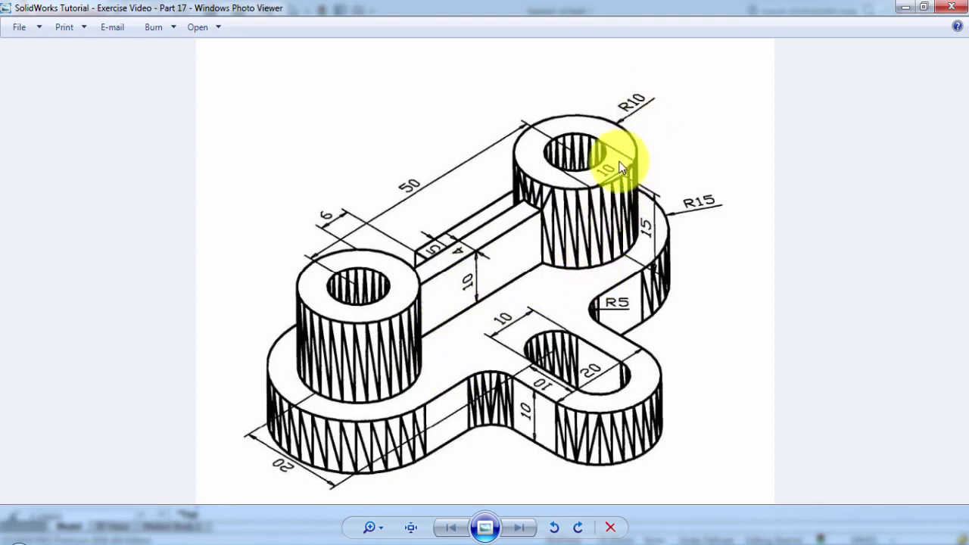
click(314, 537)
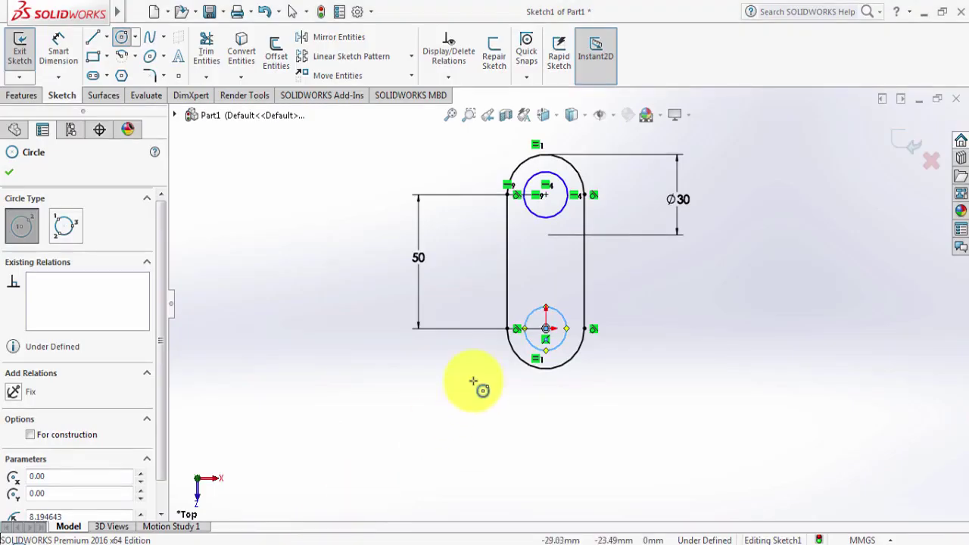
Add smaller concentric circles at the lower and upper slot ends (radii about 4.71 and 4.50).
click(541, 333)
scroll(558, 318, down, 2)
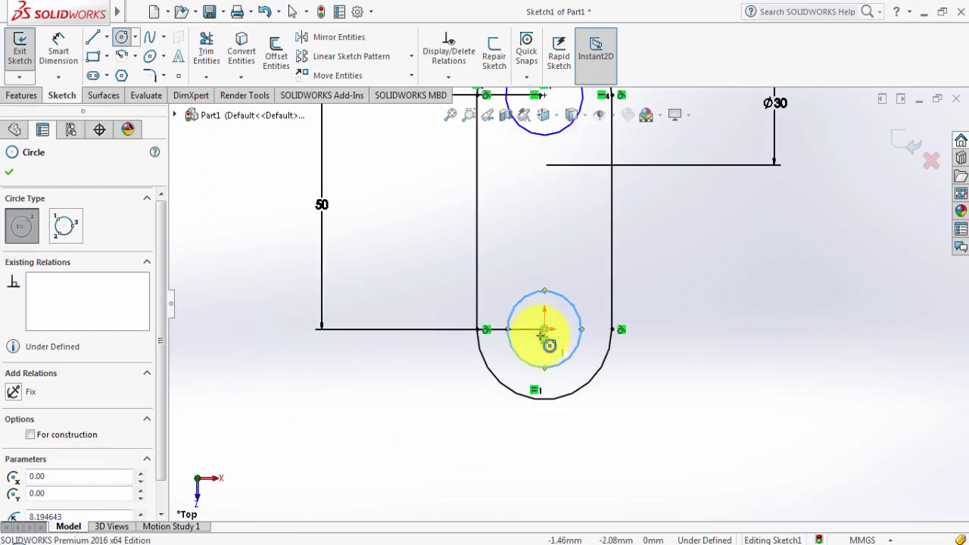
click(544, 330)
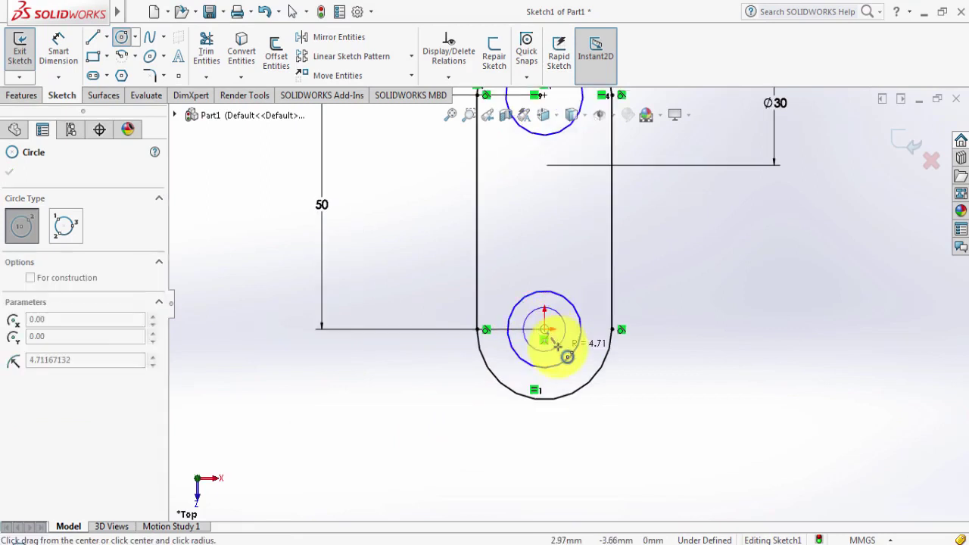
click(569, 361)
scroll(578, 264, up, 4)
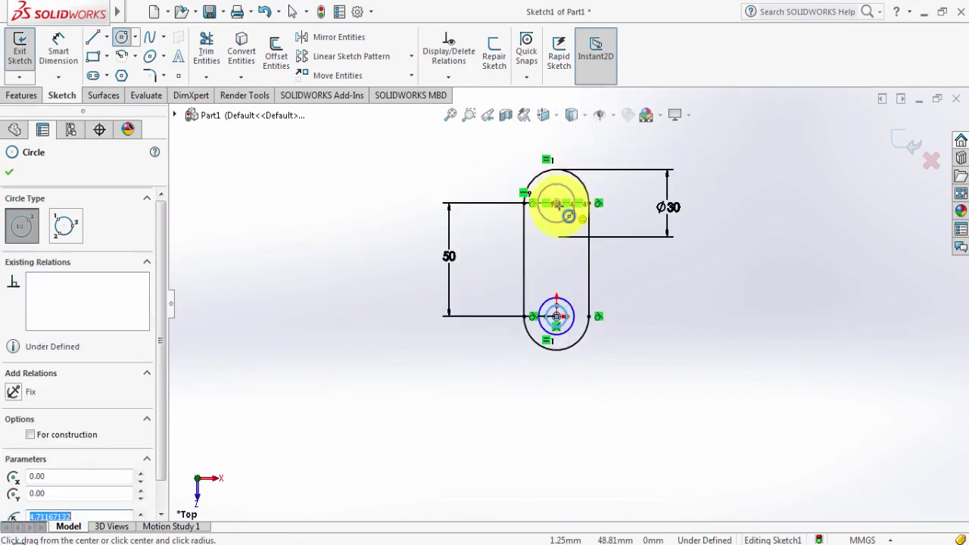
click(557, 203)
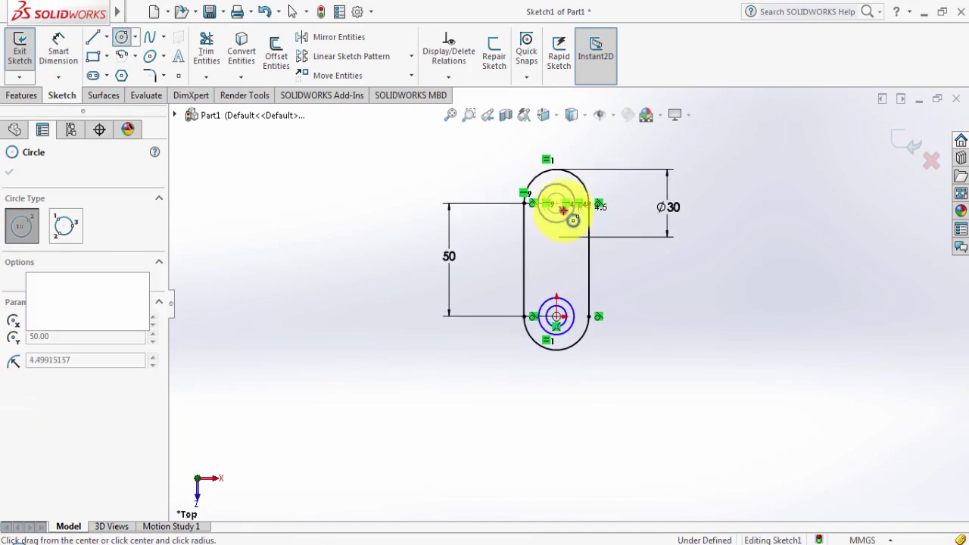
click(573, 211)
right_click(710, 263)
scroll(649, 255, down, 1)
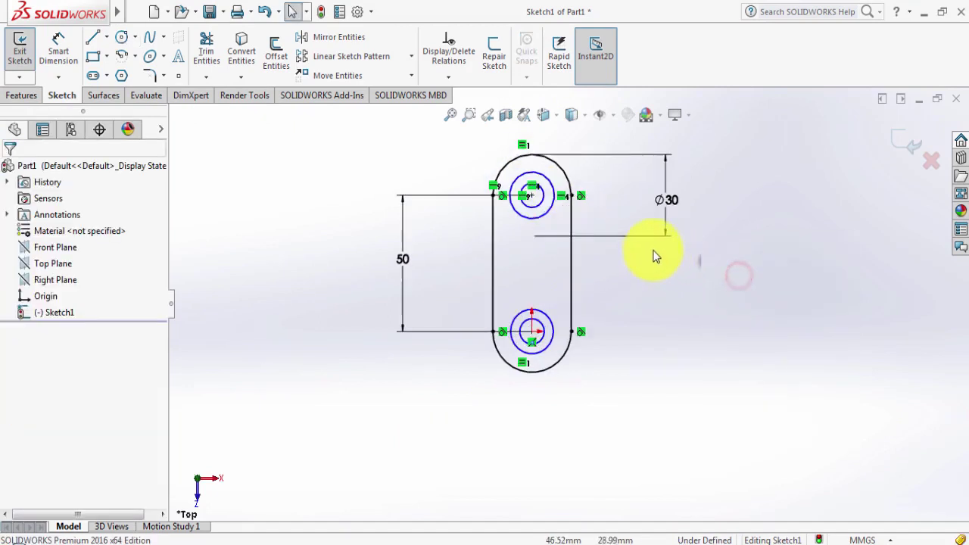
scroll(612, 216, down, 2)
click(60, 47)
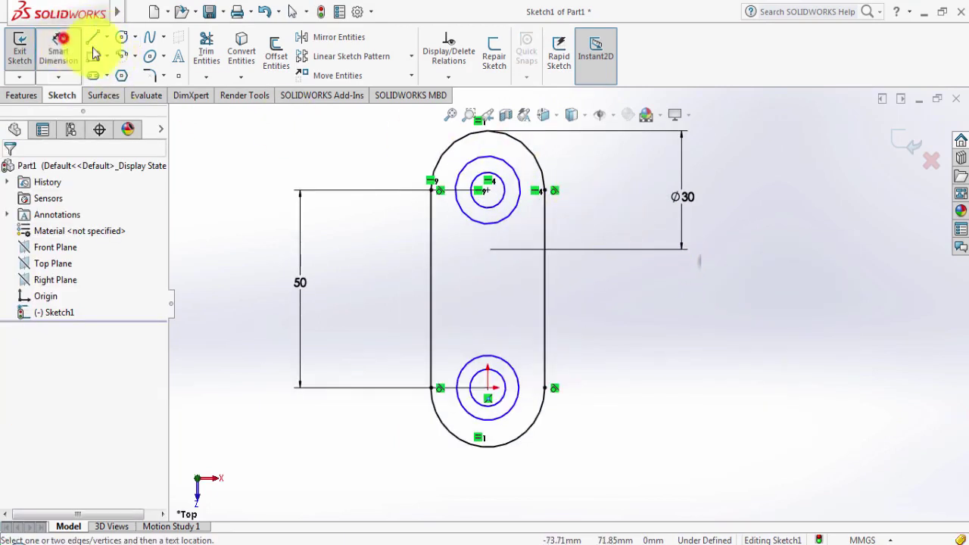
Dimension the upper concentric circles as Ø20 (entered 10*2) and Ø10.
click(514, 176)
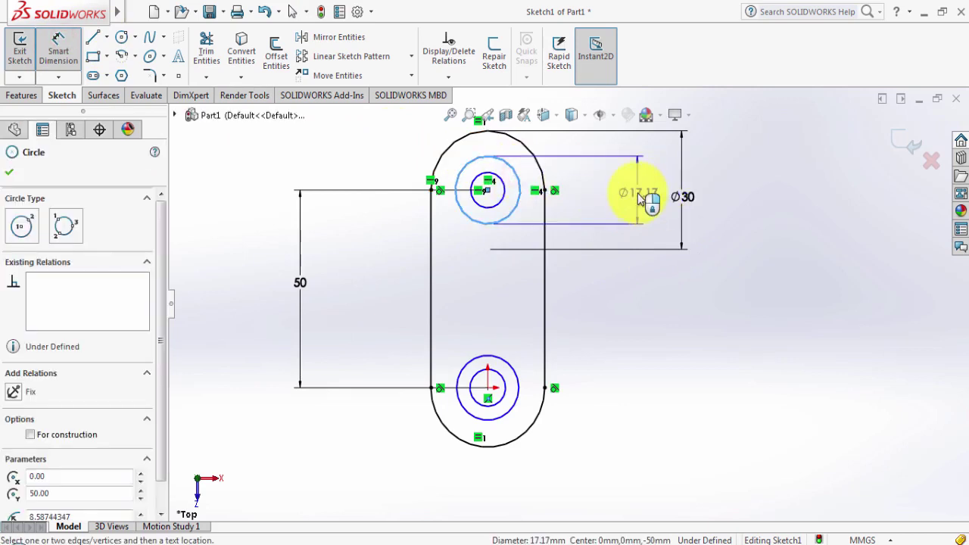
click(639, 195)
text(1)
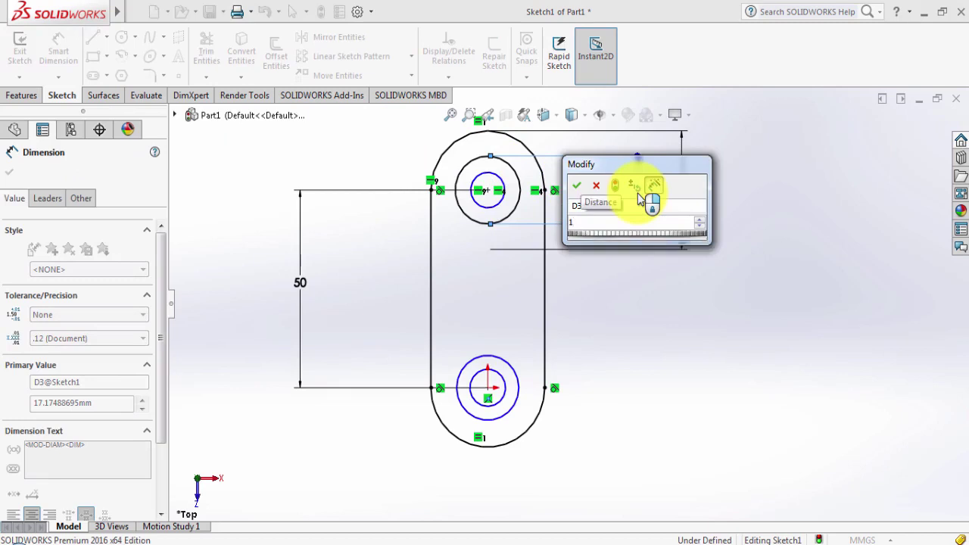
text(0*)
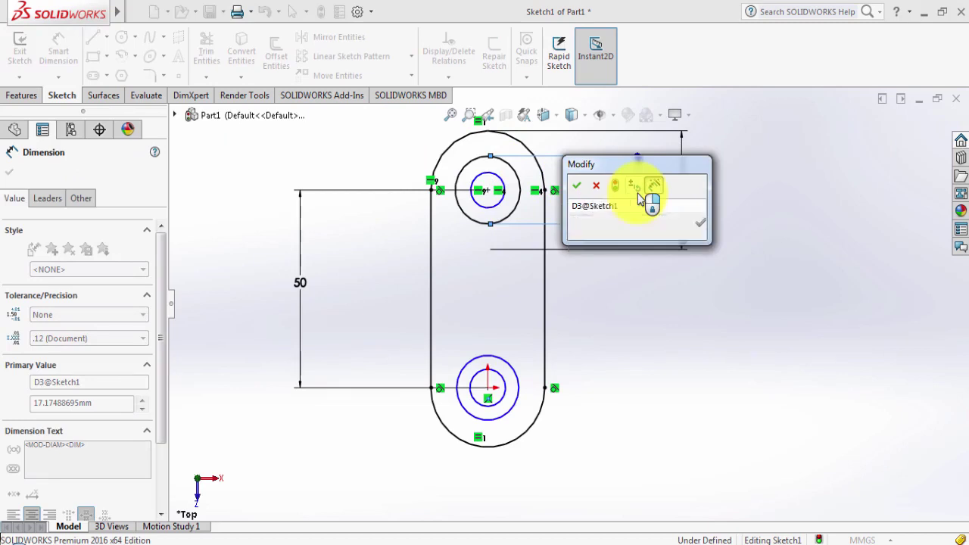
text(2)
key(Return)
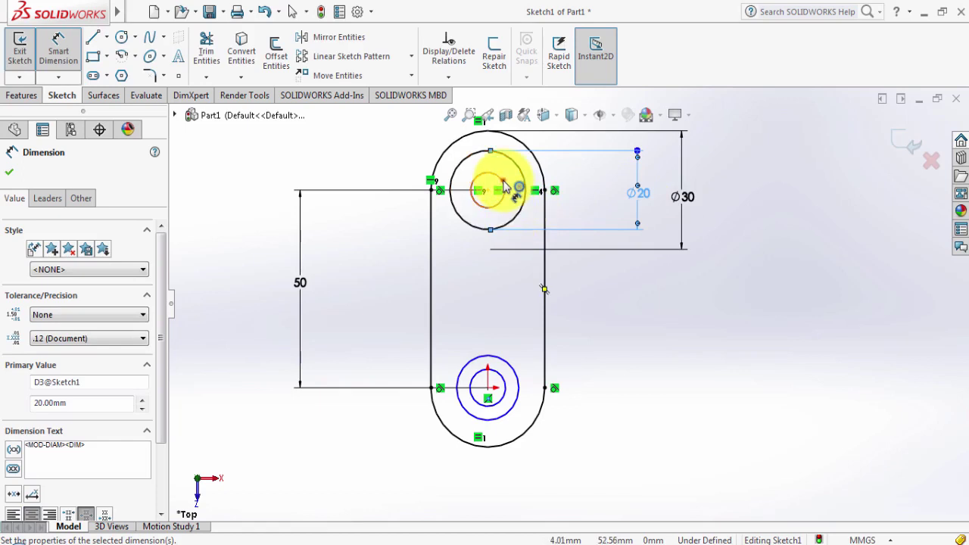
click(504, 188)
click(609, 192)
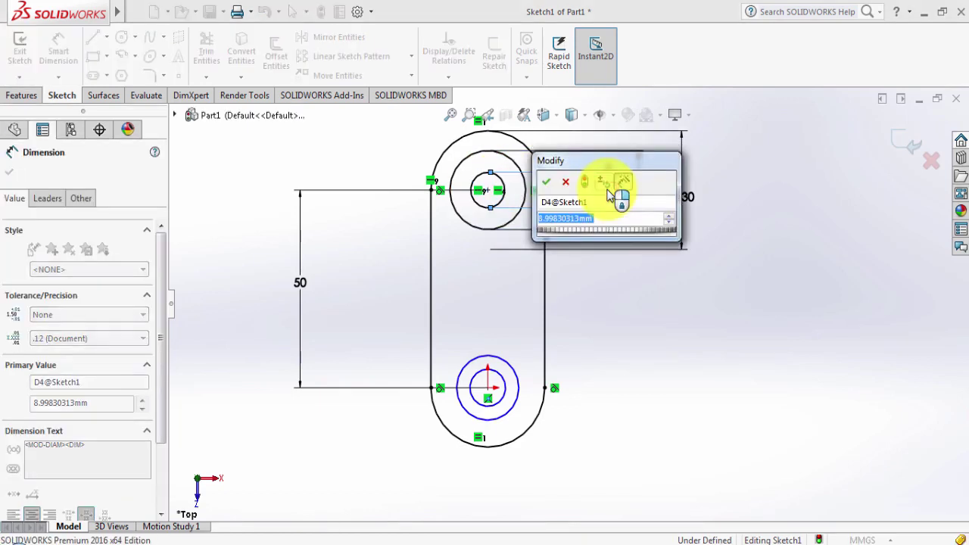
text(10)
key(Return)
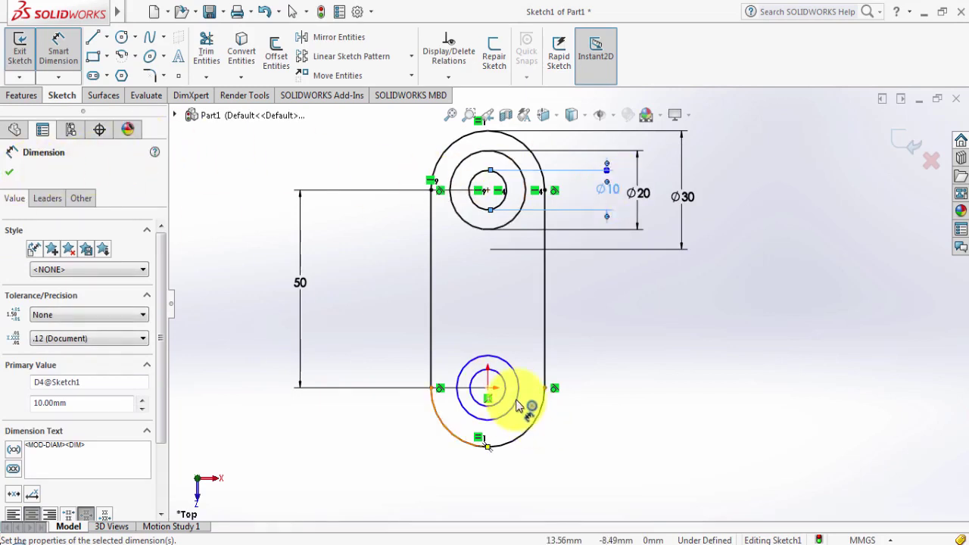
Dimension the lower concentric circles as Ø20 and Ø10, then view the reference drawing.
click(519, 389)
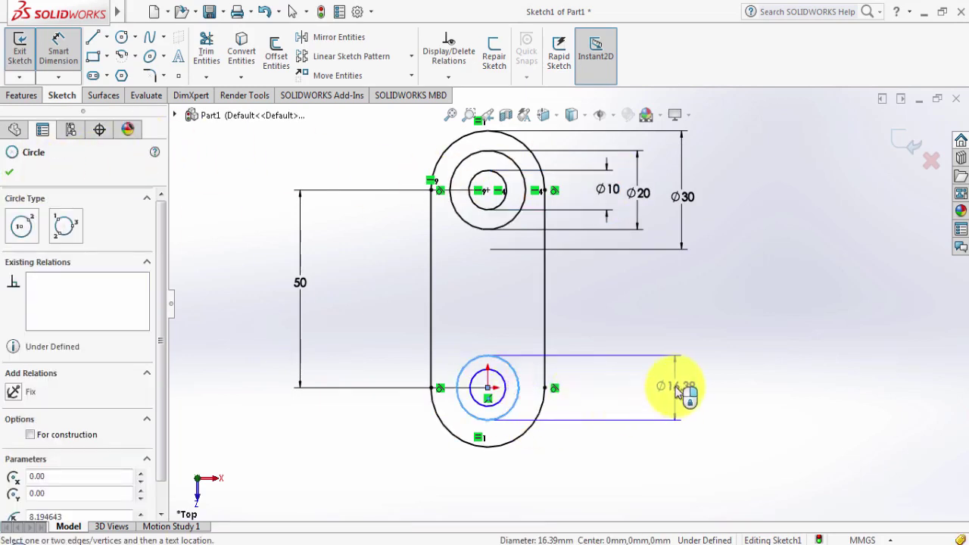
click(666, 394)
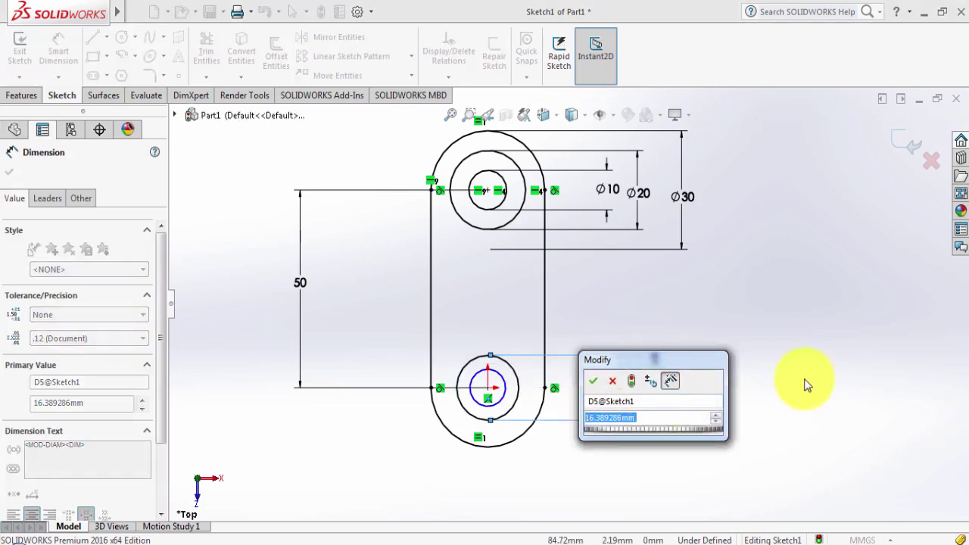
text(20)
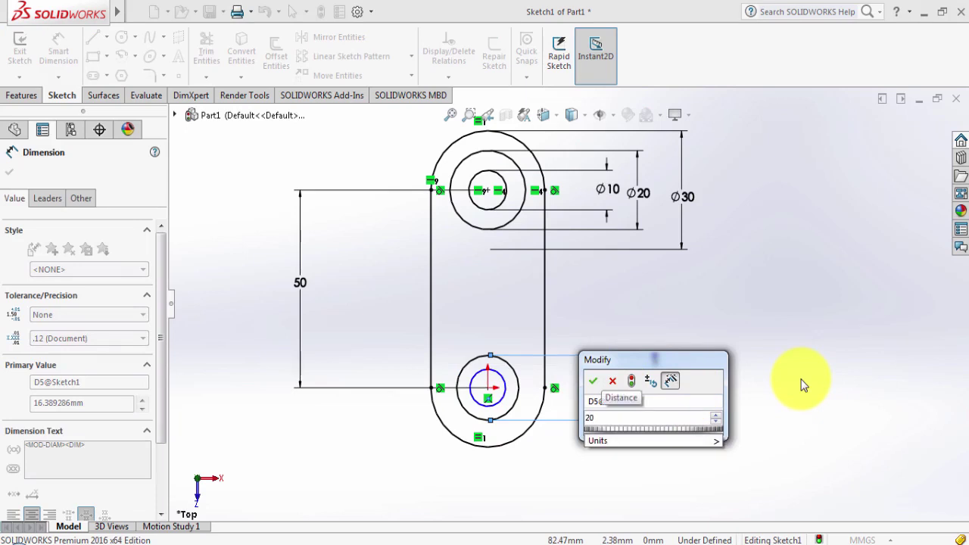
key(Return)
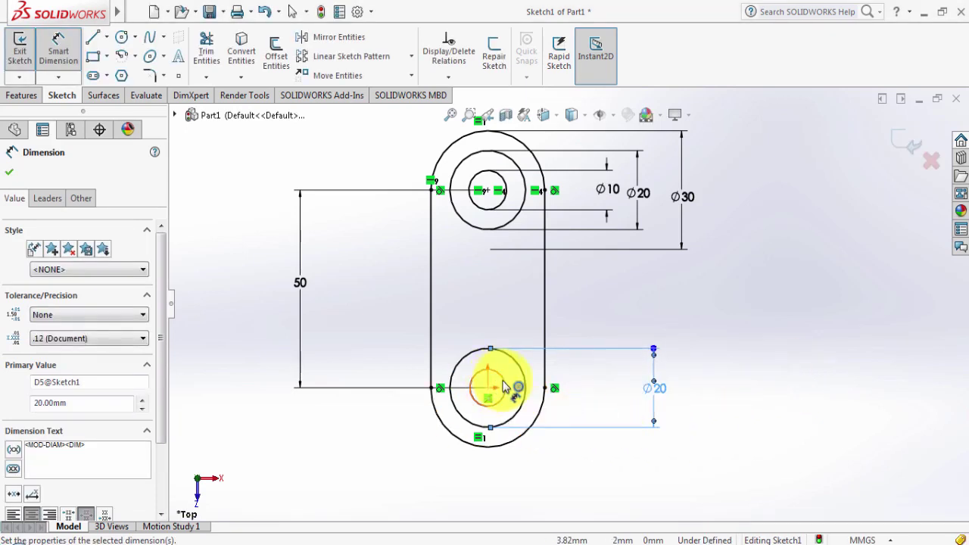
click(506, 386)
click(620, 394)
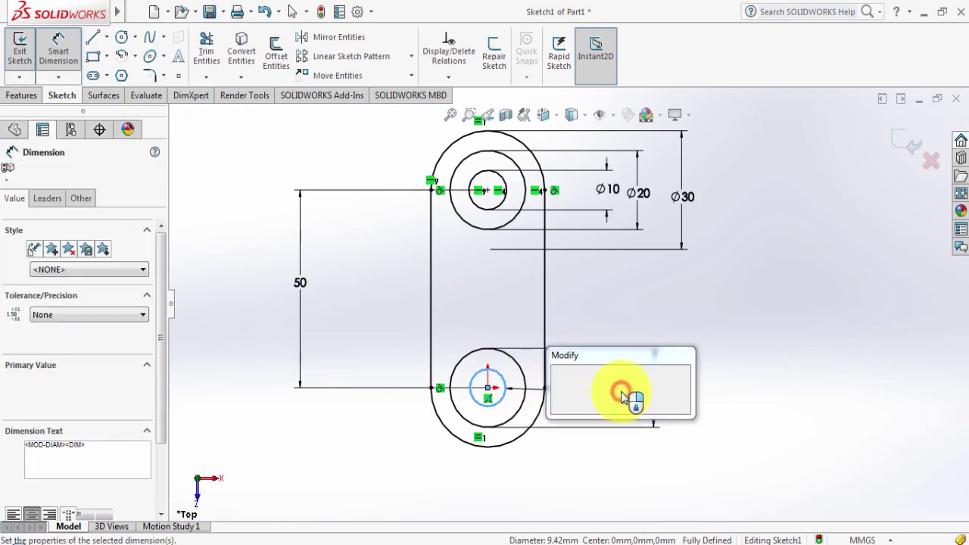
text(10)
key(Return)
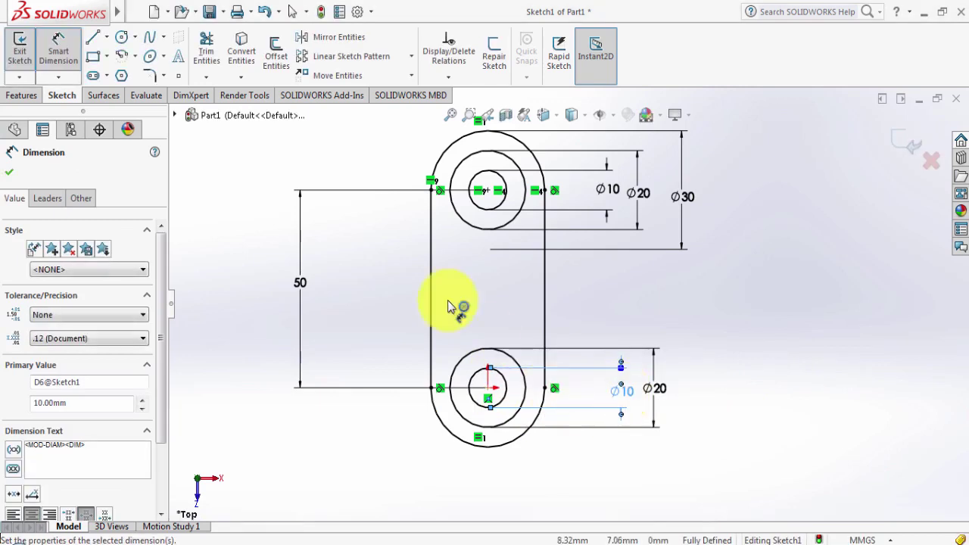
click(9, 172)
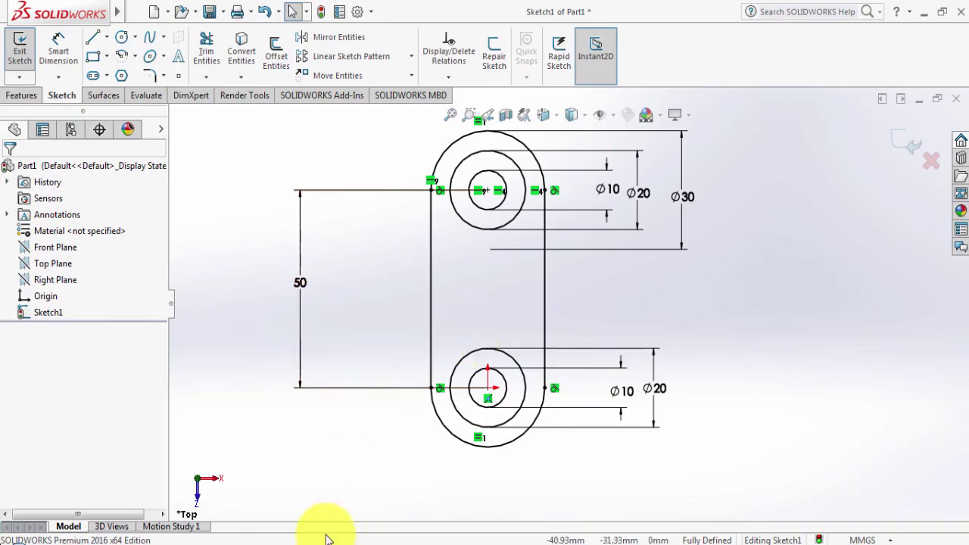
click(281, 534)
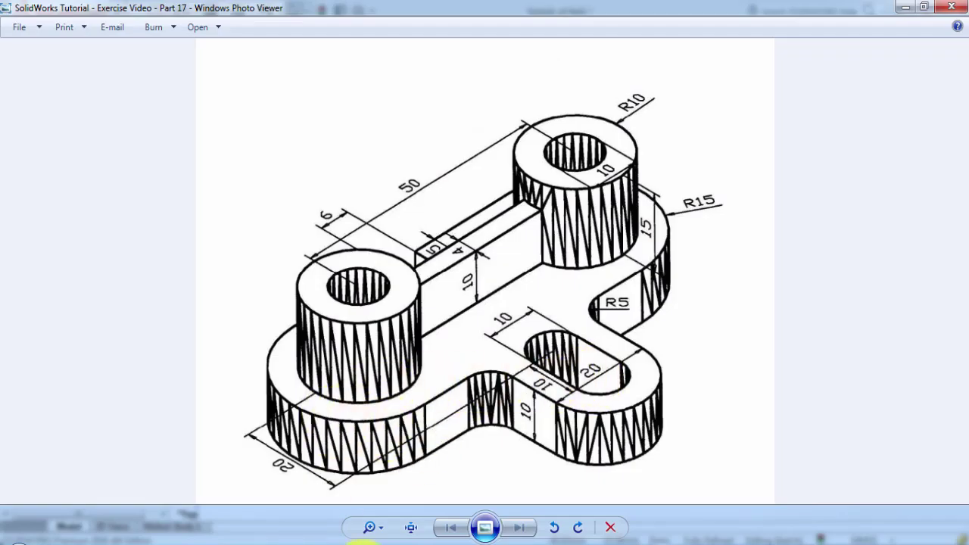
Draw a horizontal straight slot to the right of the part outline.
click(318, 535)
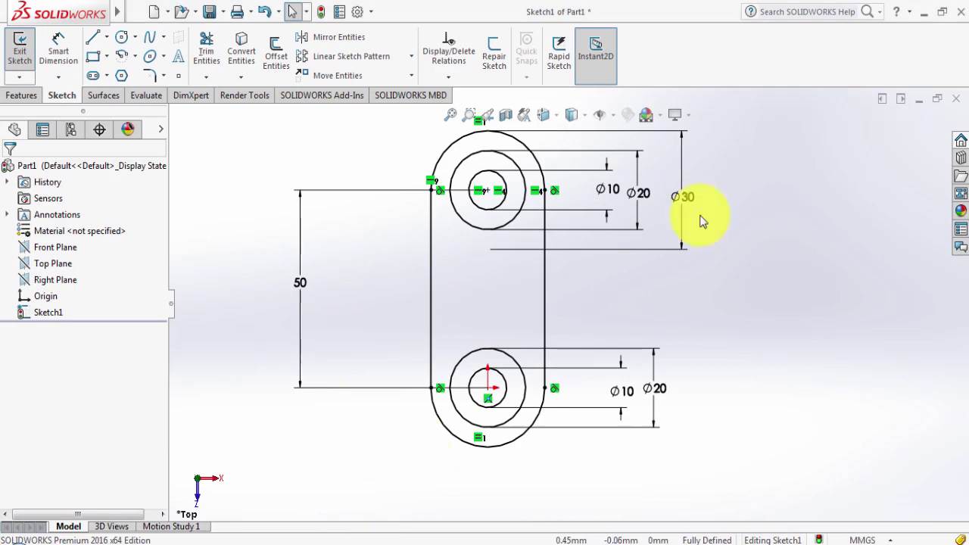
click(93, 75)
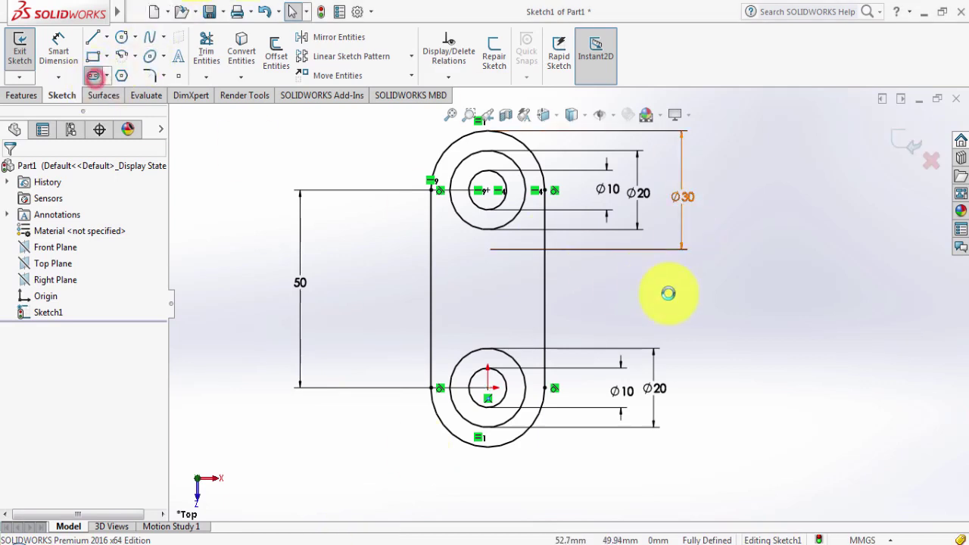
click(618, 286)
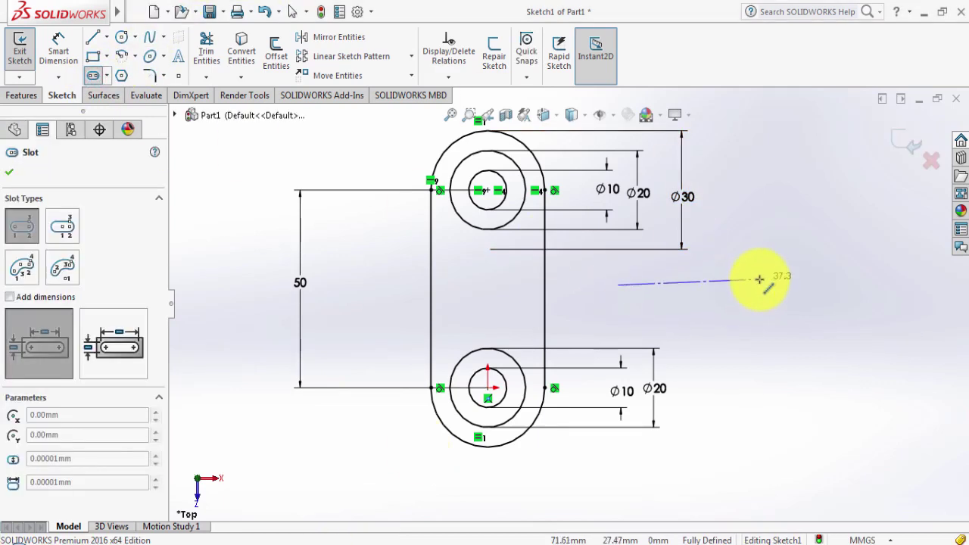
click(760, 285)
click(740, 306)
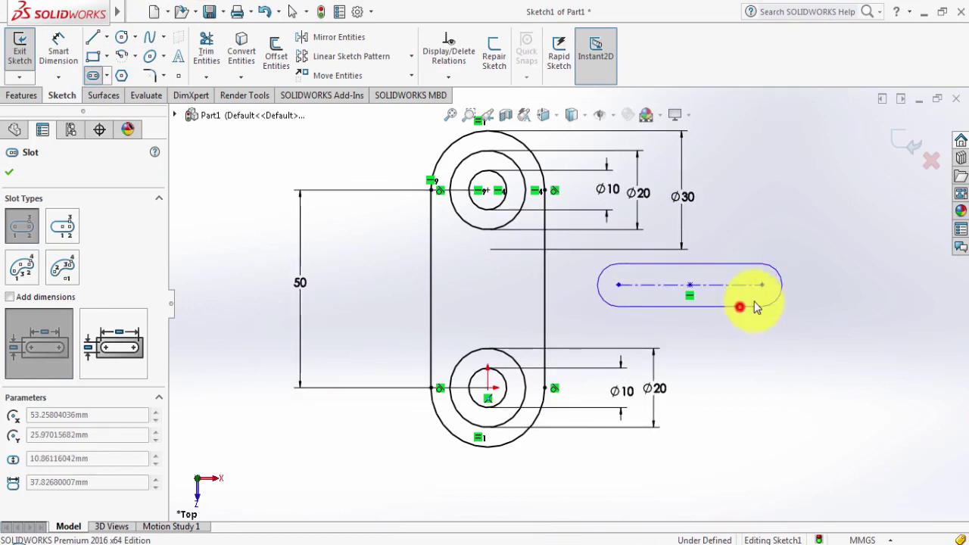
right_click(796, 222)
click(831, 233)
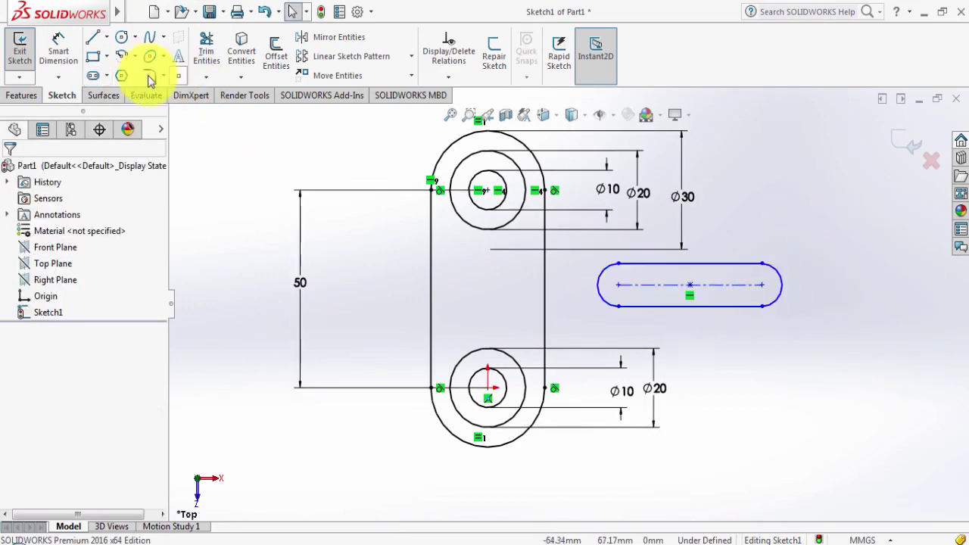
click(59, 47)
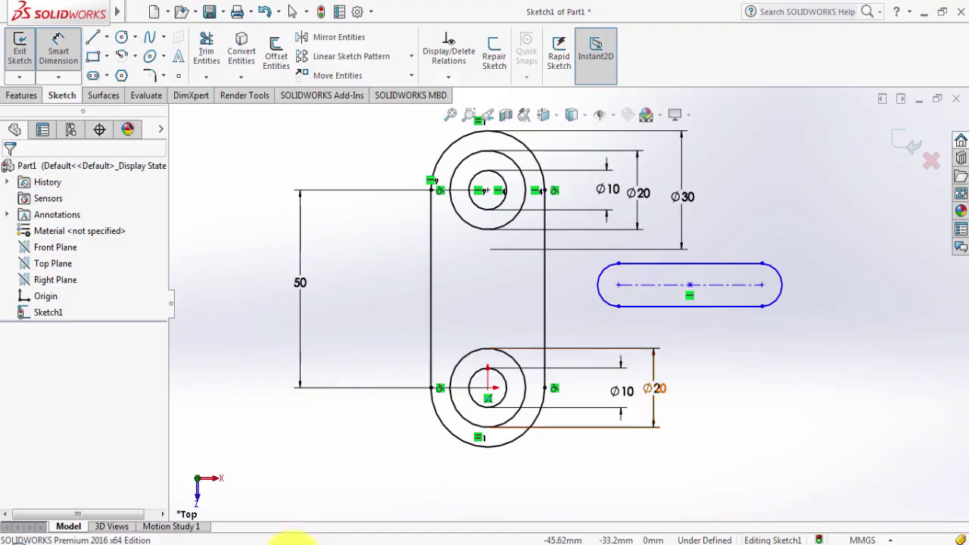
click(295, 539)
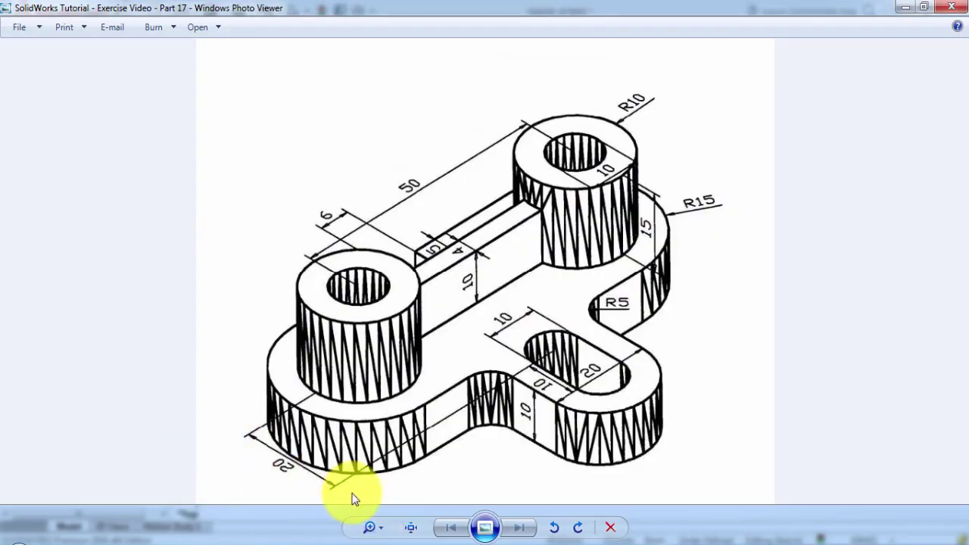
Dimension the slot's left end centre 20 mm horizontally from the lower circle centre.
click(325, 534)
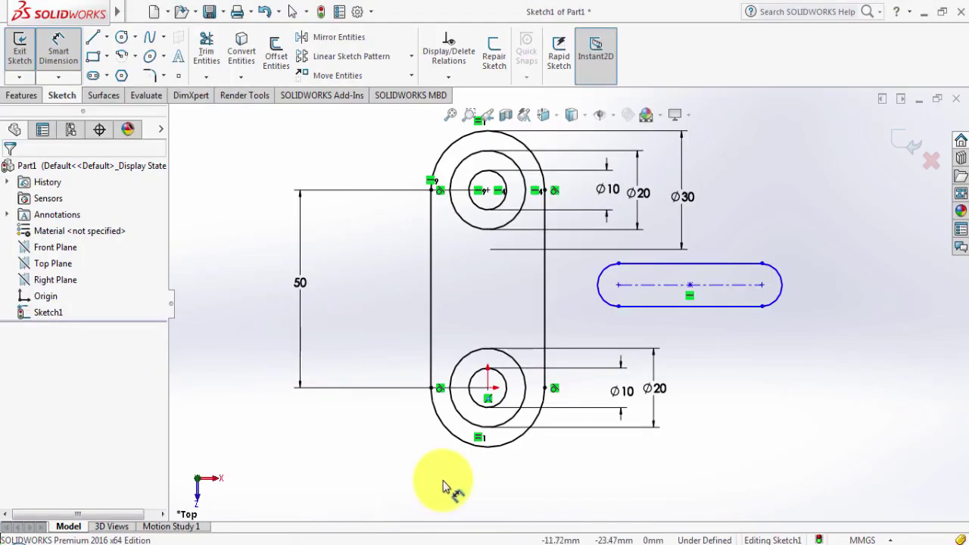
click(489, 393)
click(618, 287)
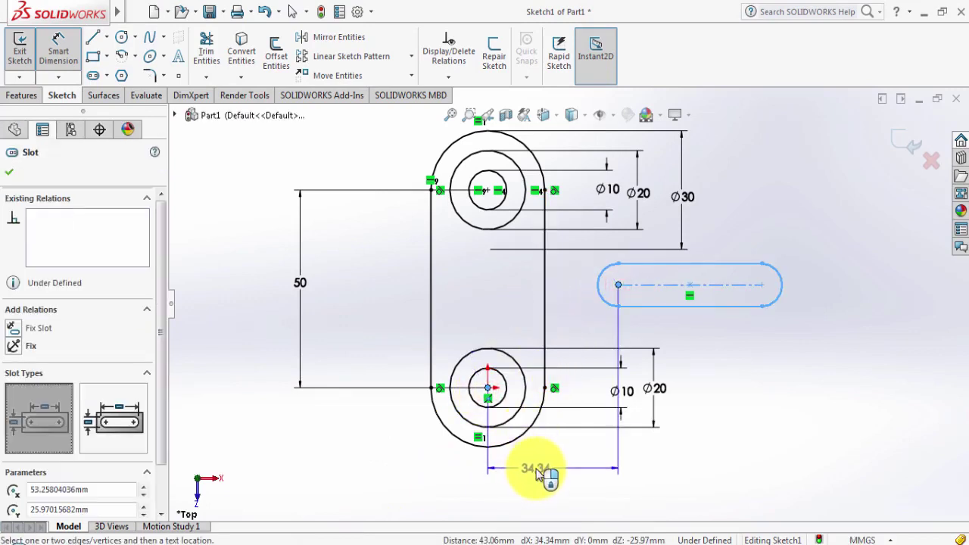
click(536, 473)
text(20)
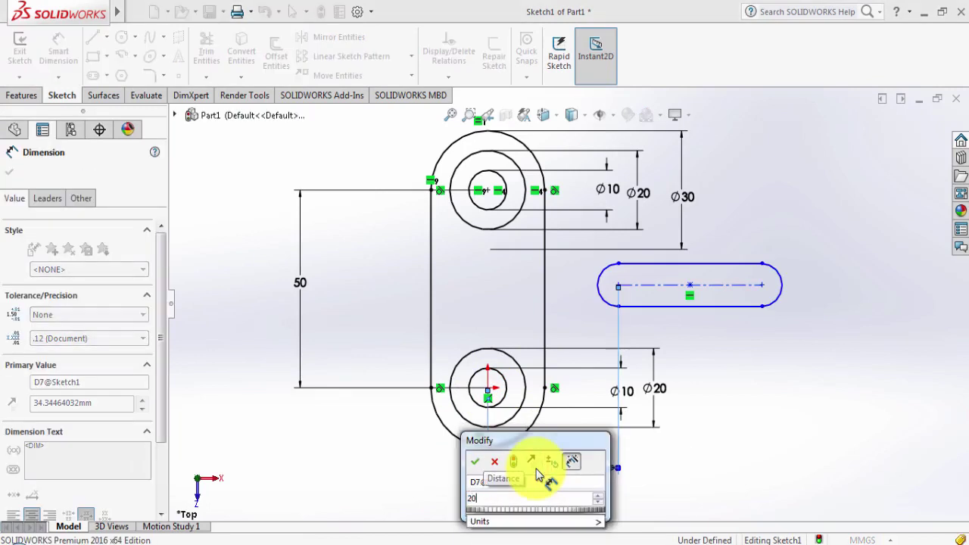
key(Return)
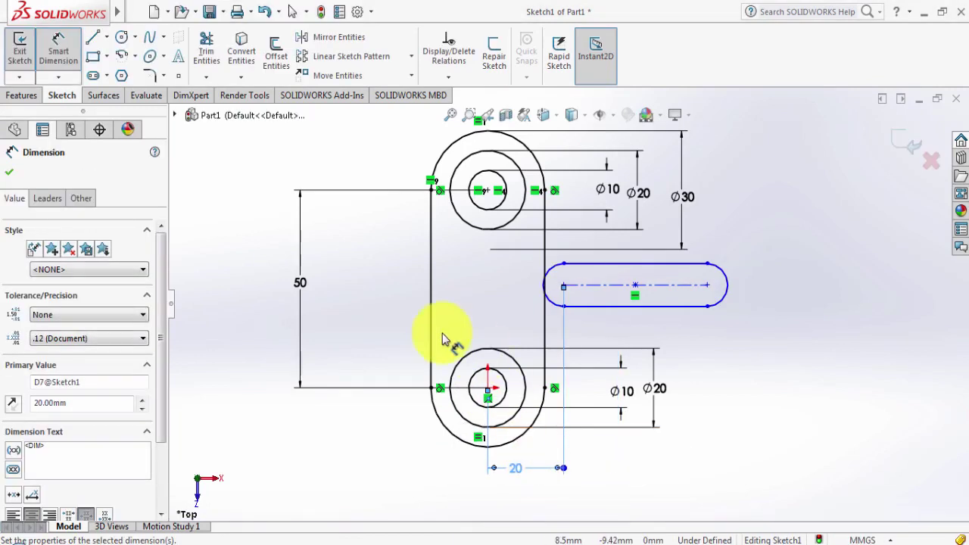
click(282, 542)
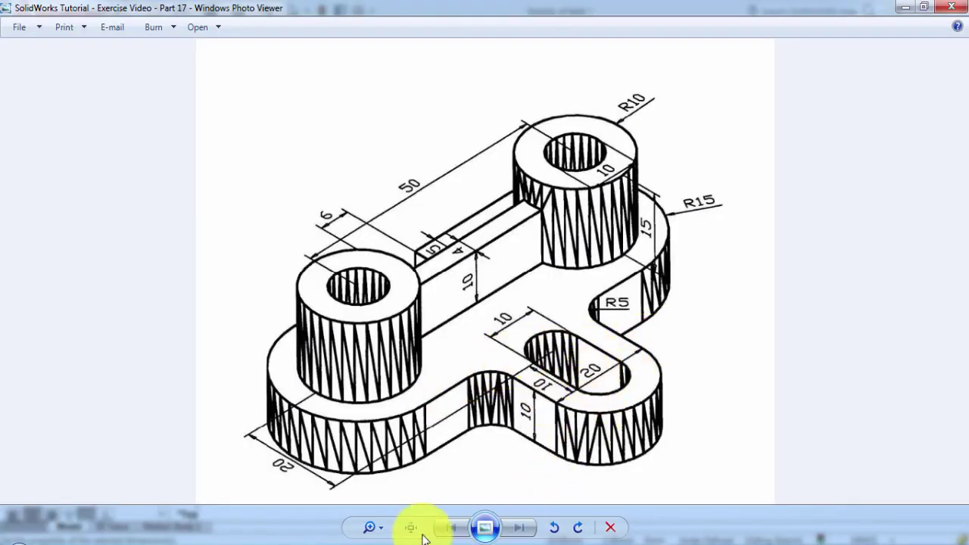
Set the slot width to 20 mm.
click(310, 539)
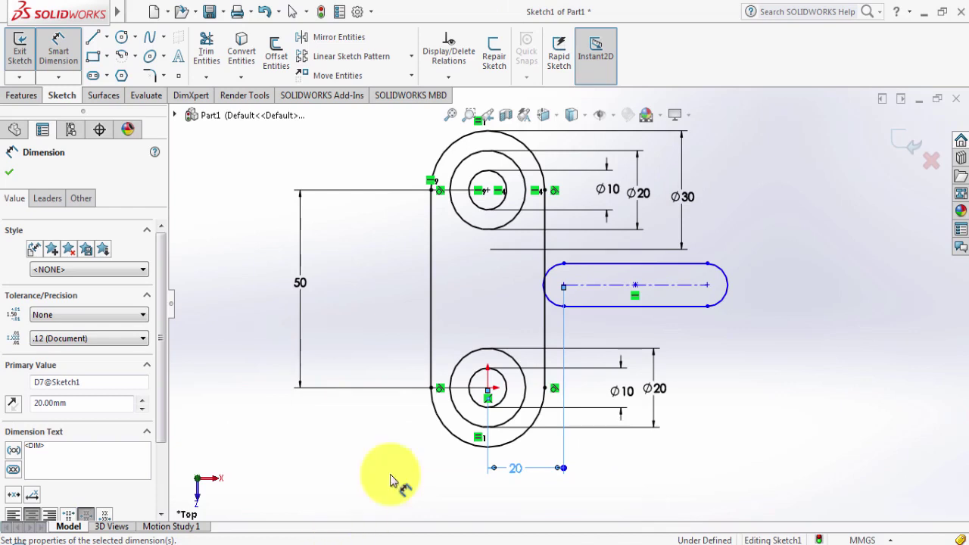
click(608, 264)
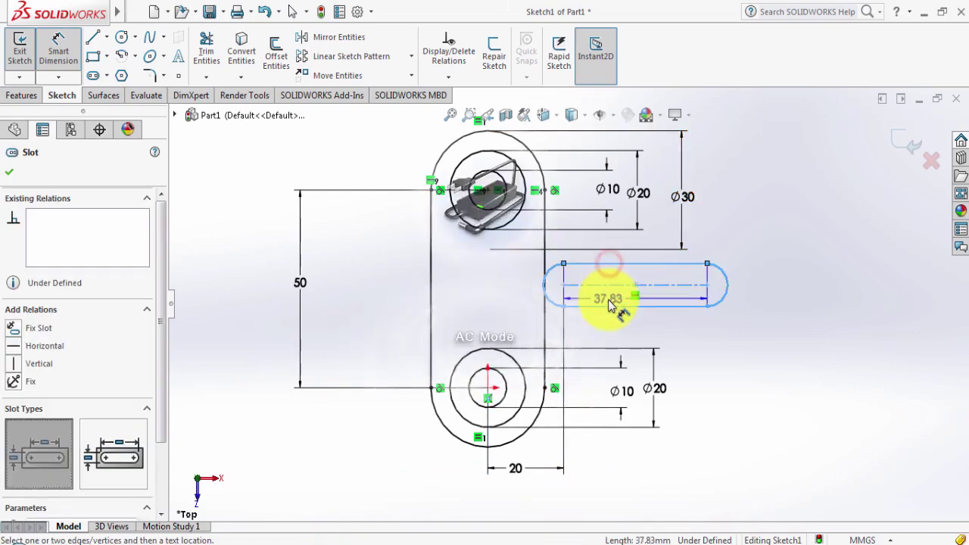
click(611, 306)
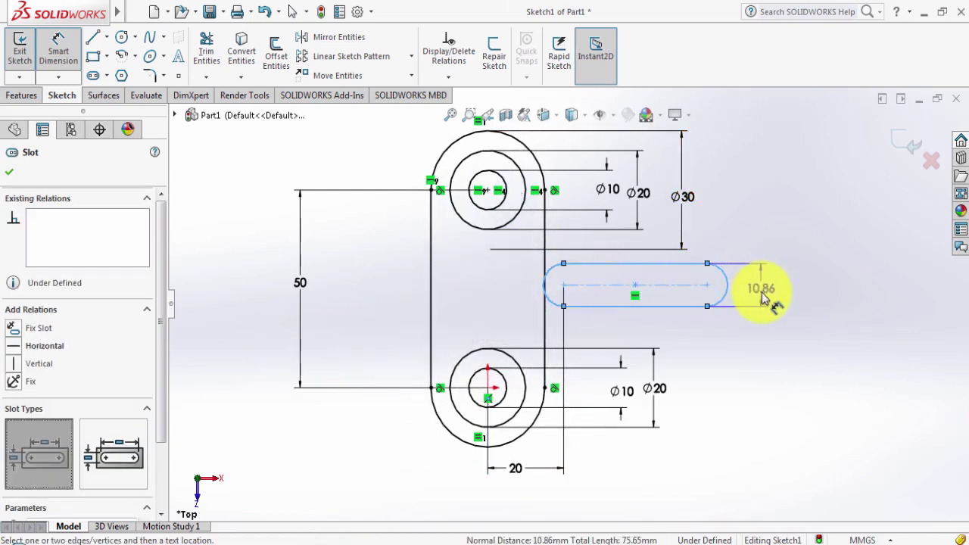
click(753, 289)
text(20)
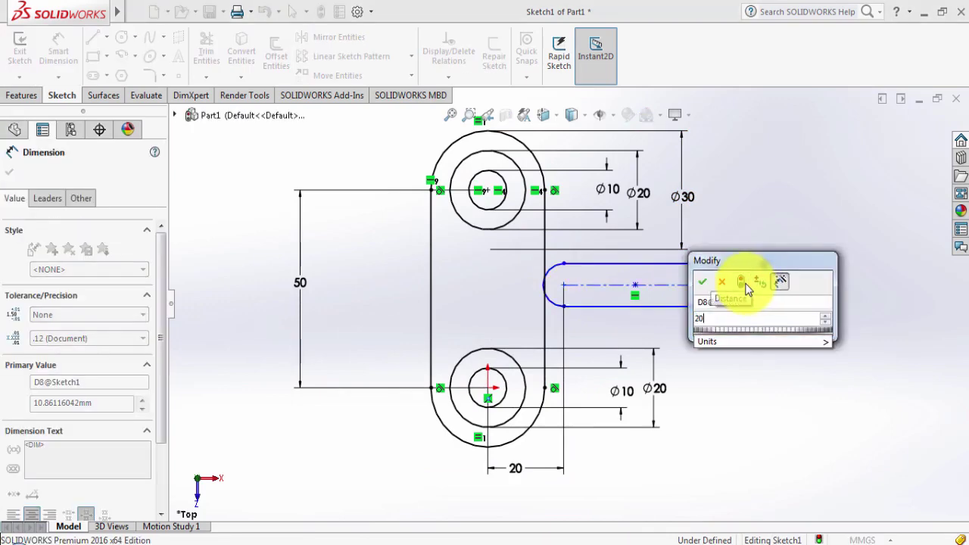
key(Return)
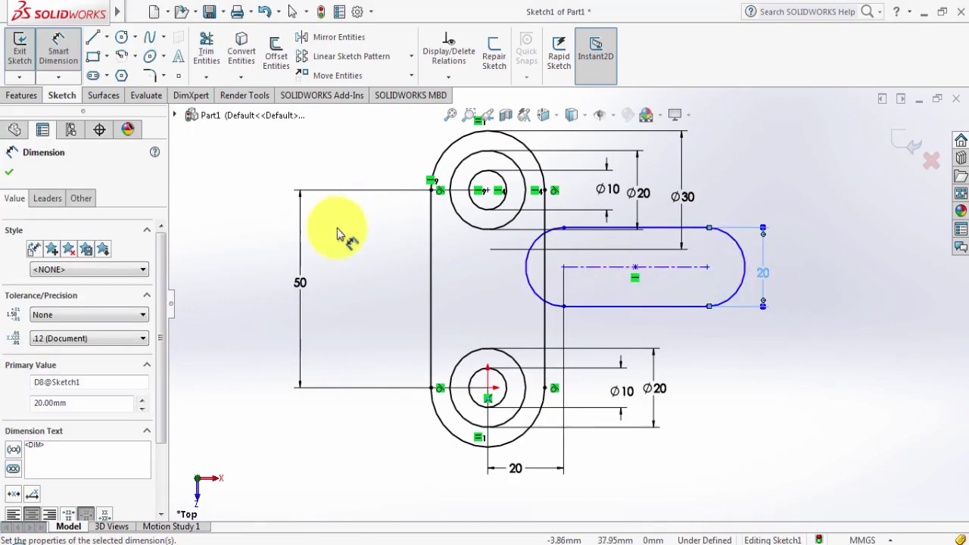
Set the slot's centre-to-centre length to 10 mm.
click(288, 539)
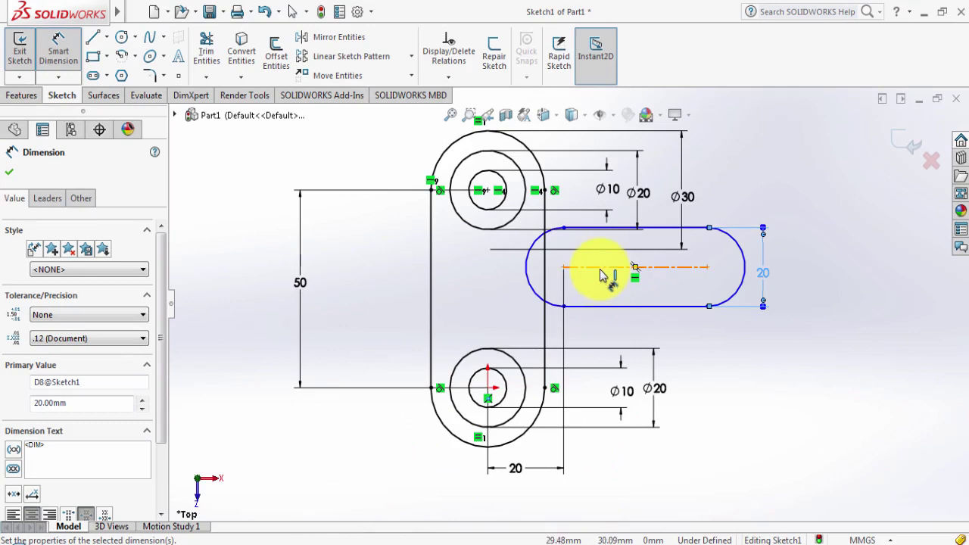
click(601, 269)
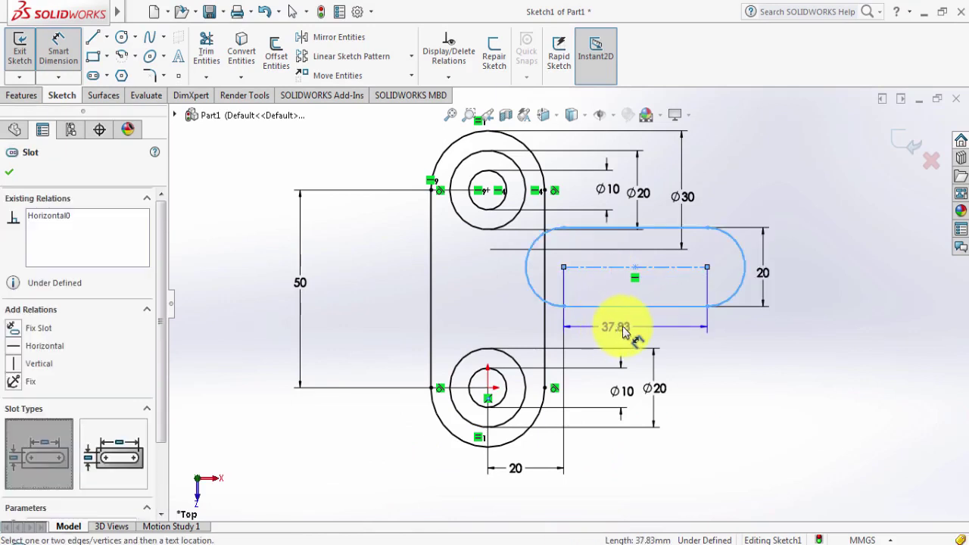
click(617, 327)
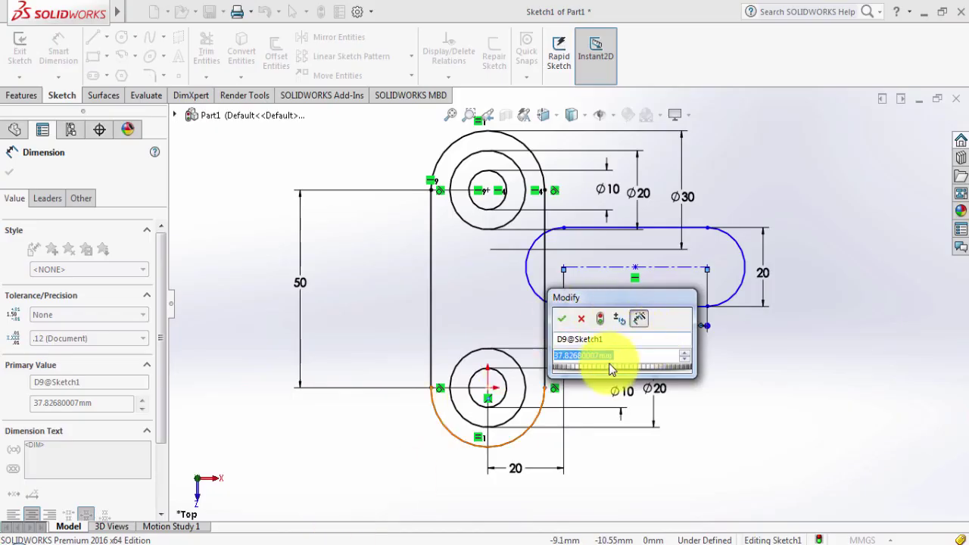
text(10)
key(Return)
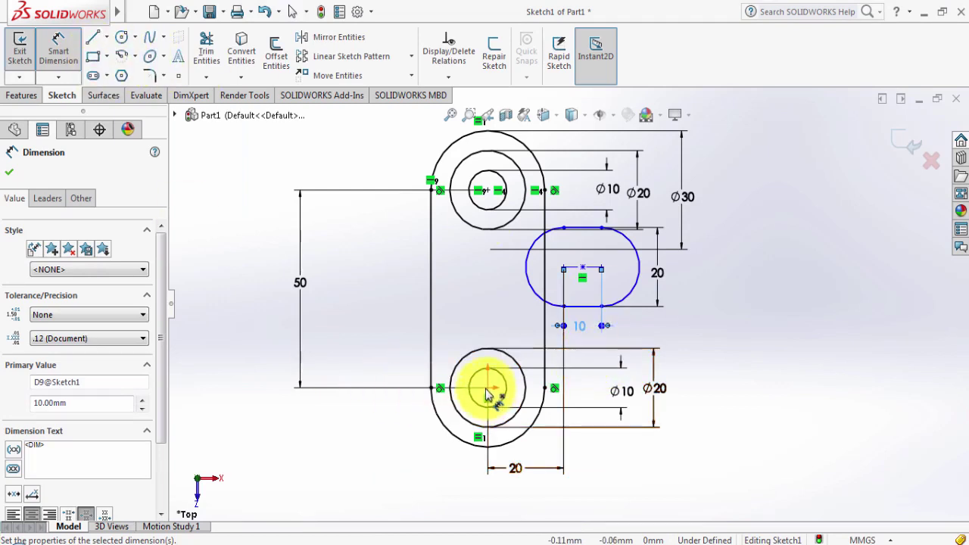
Place the slot 25 mm (entered 50/2) above the lower circle centre.
click(590, 278)
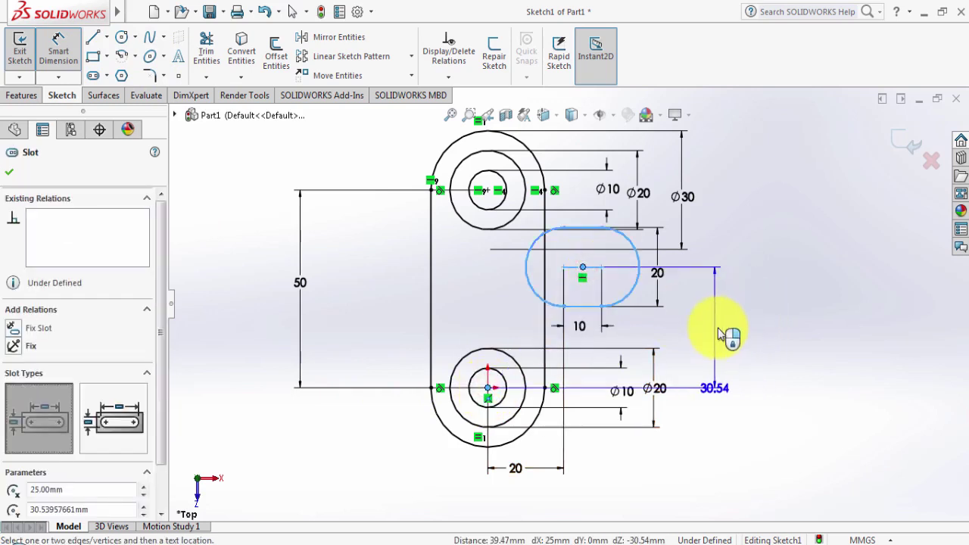
click(730, 329)
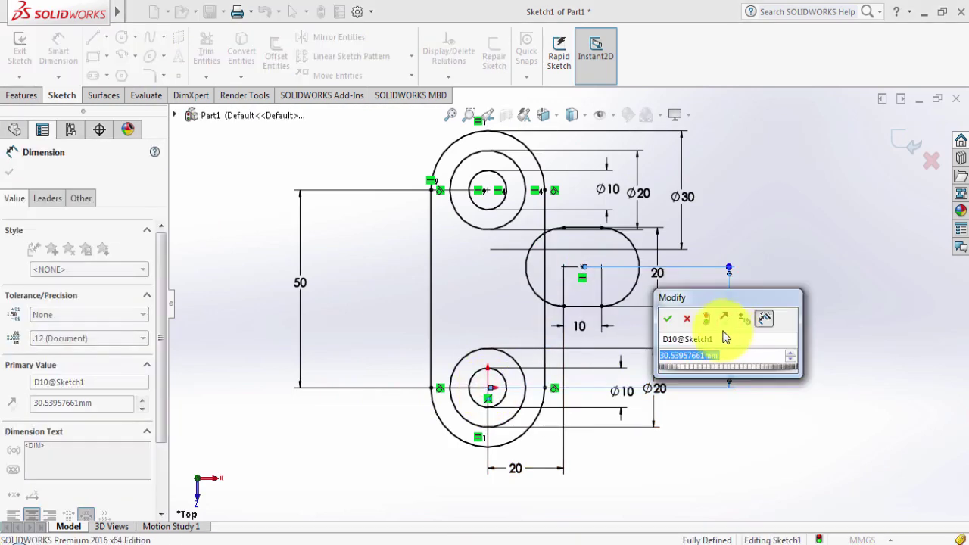
text(50)
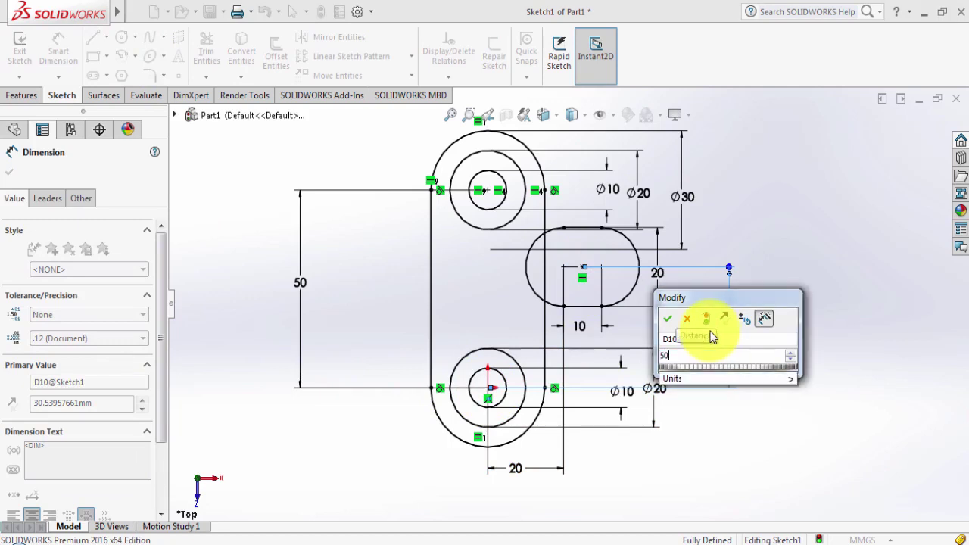
text(/2)
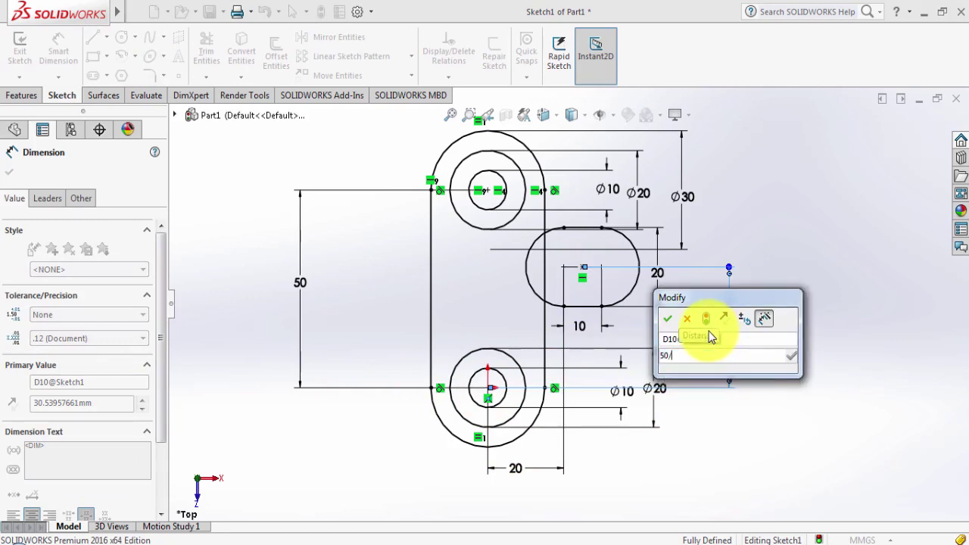
key(Return)
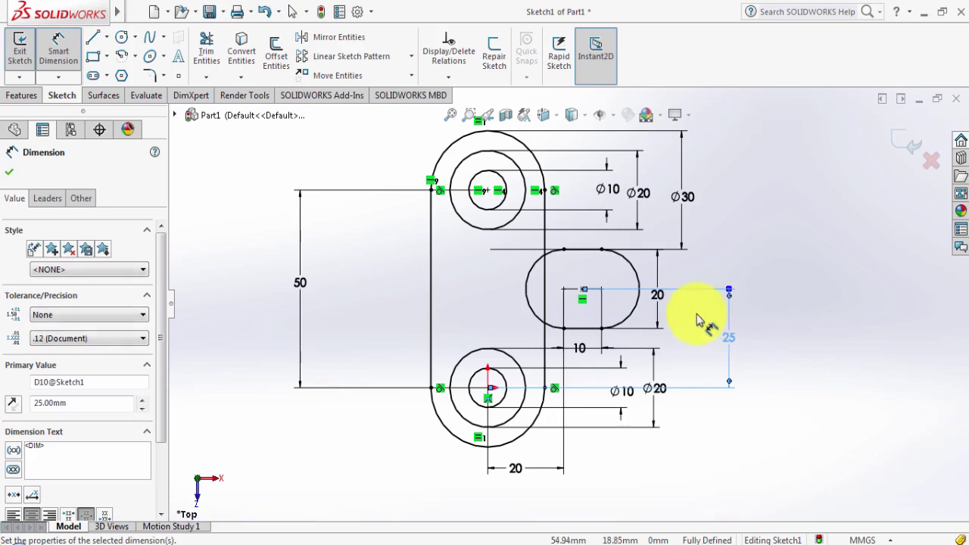
click(9, 171)
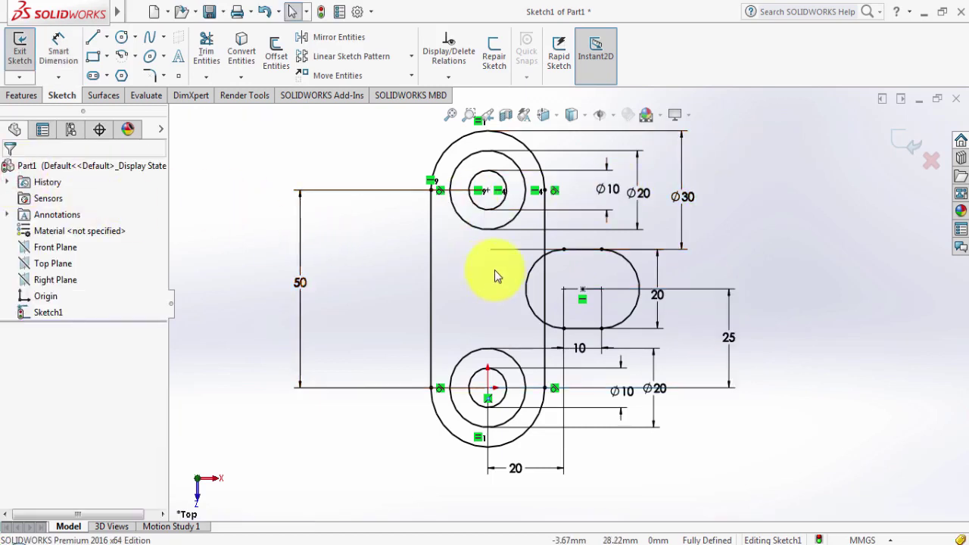
scroll(523, 274, down, 2)
scroll(549, 270, down, 2)
scroll(563, 265, down, 3)
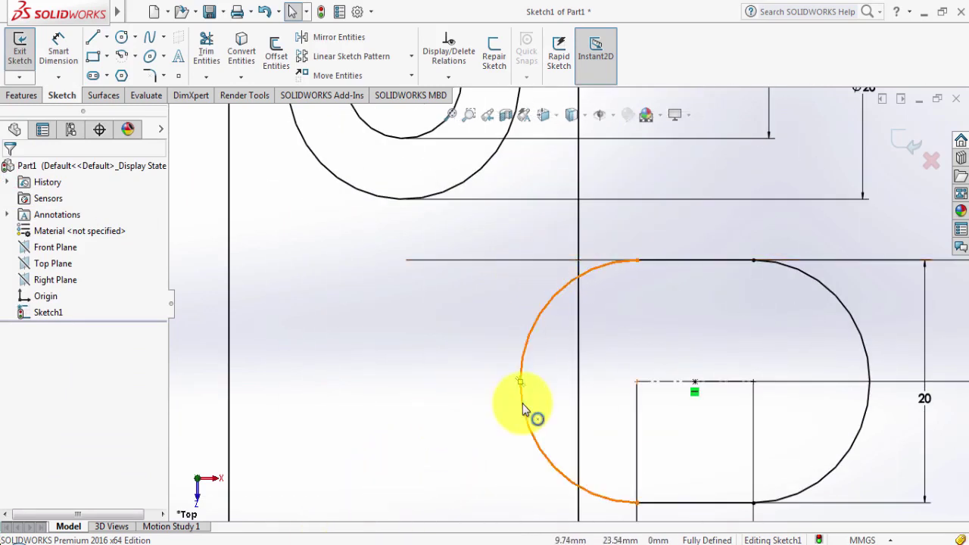
Draw the lower line from the slot's bottom-left end to the plate's right edge.
scroll(605, 411, up, 2)
scroll(621, 417, up, 2)
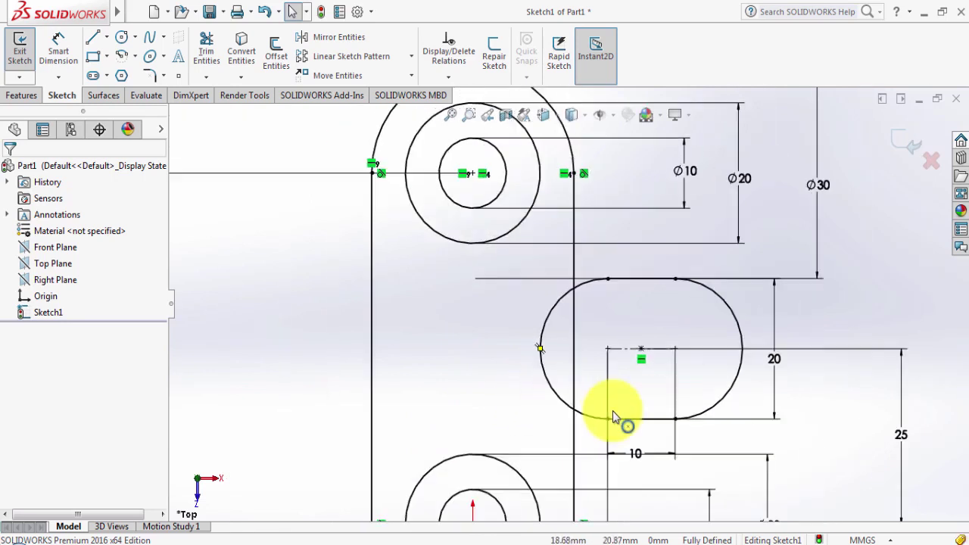
click(94, 39)
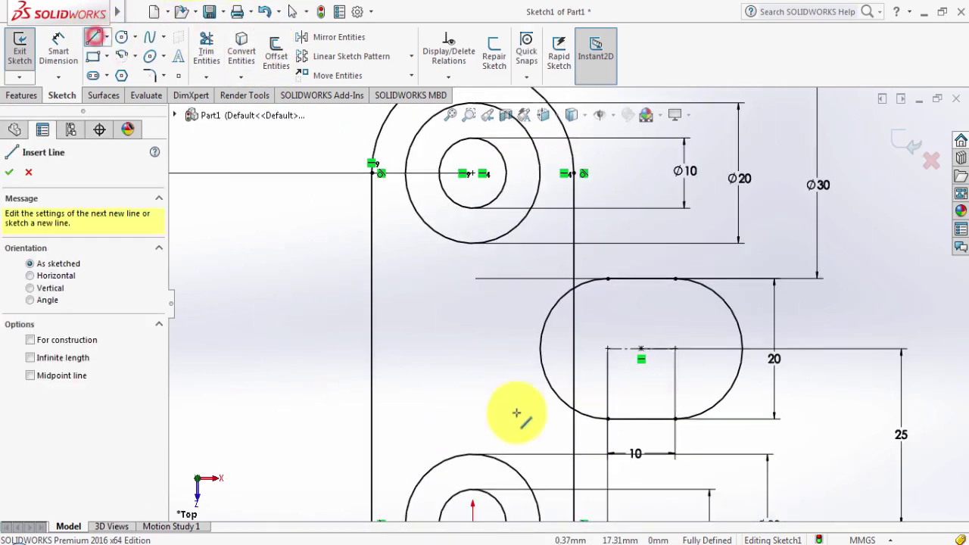
click(608, 417)
click(608, 417)
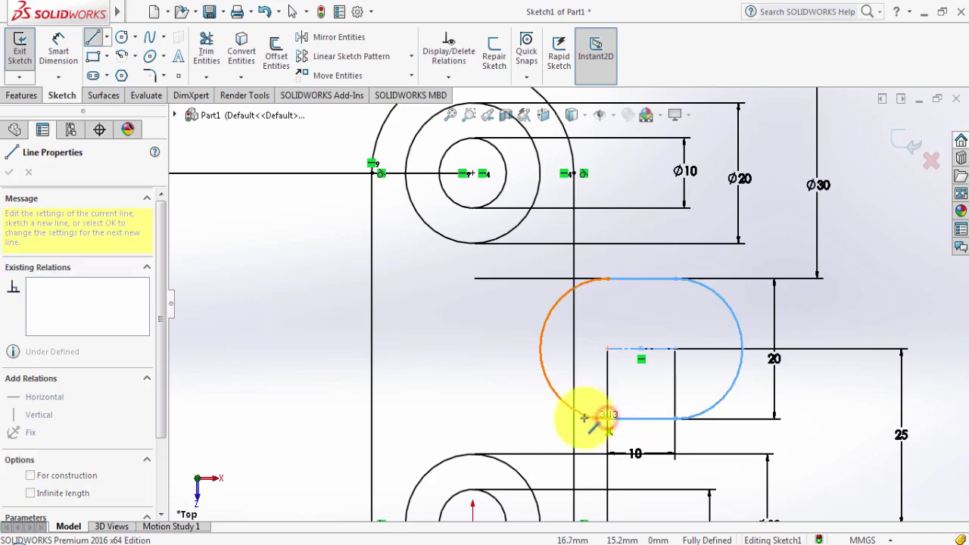
click(574, 418)
right_click(633, 397)
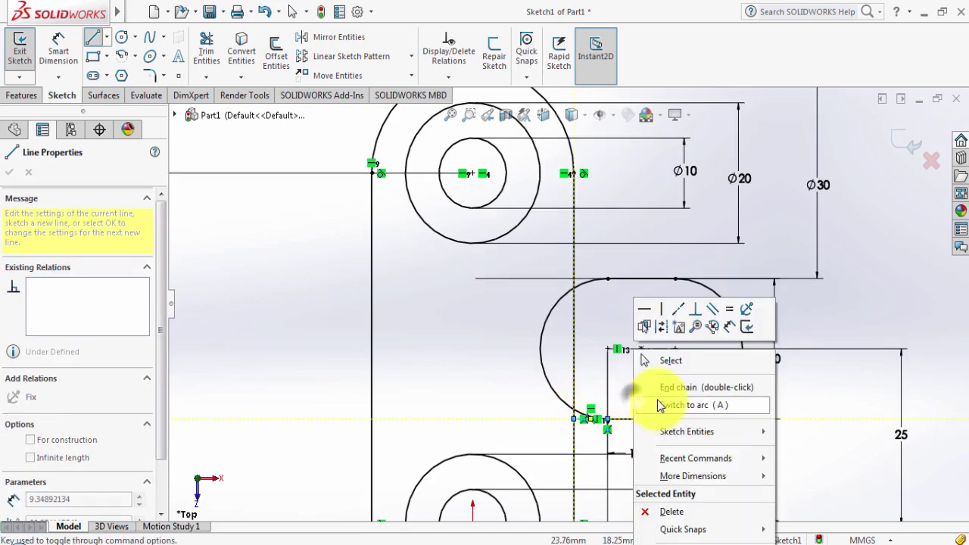
click(671, 367)
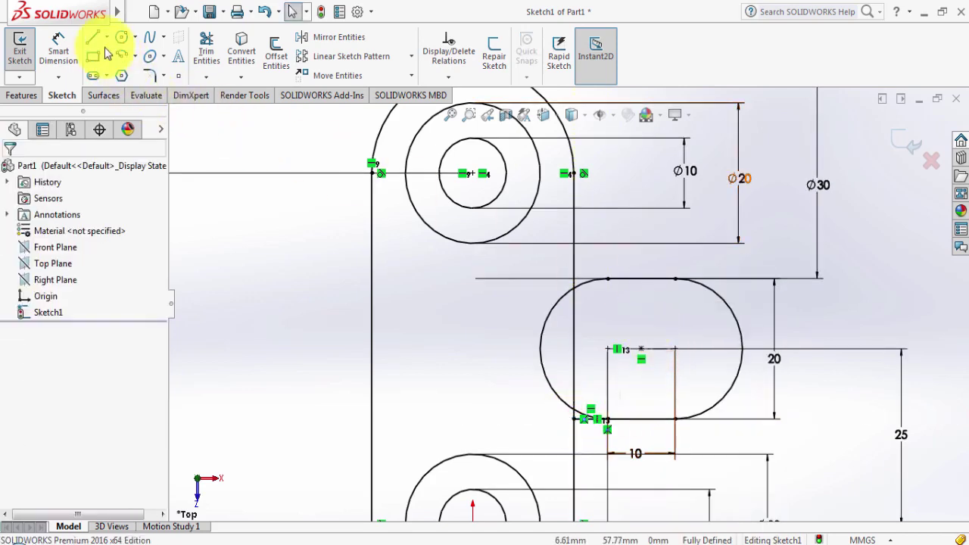
Draw the matching upper line from the slot's top-left end to the plate's right edge.
click(93, 36)
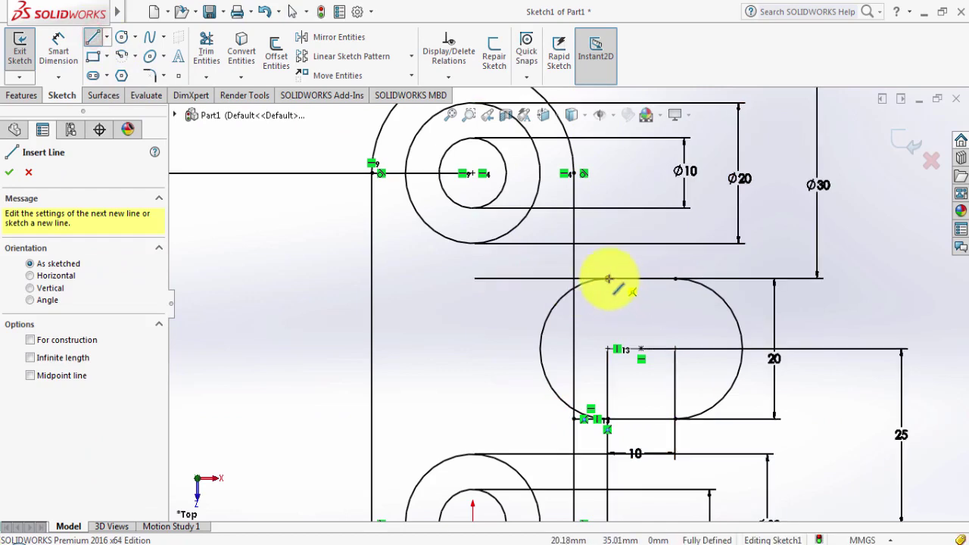
click(607, 278)
click(573, 276)
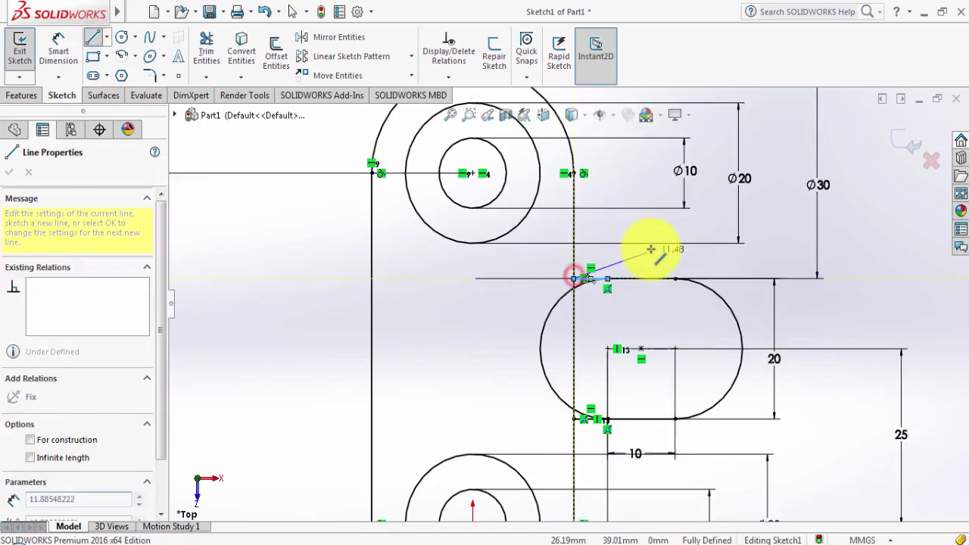
right_click(658, 256)
click(689, 261)
scroll(642, 365, up, 2)
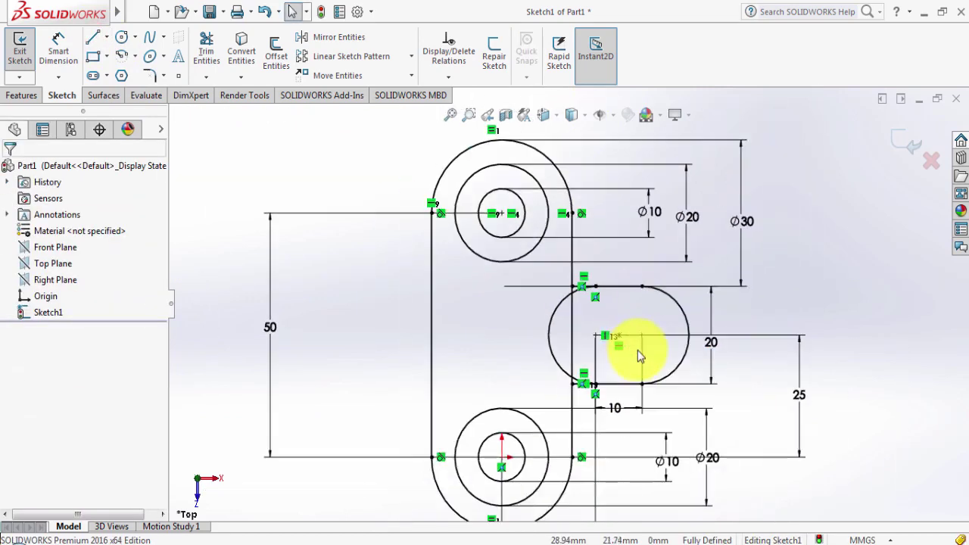
scroll(642, 341, down, 1)
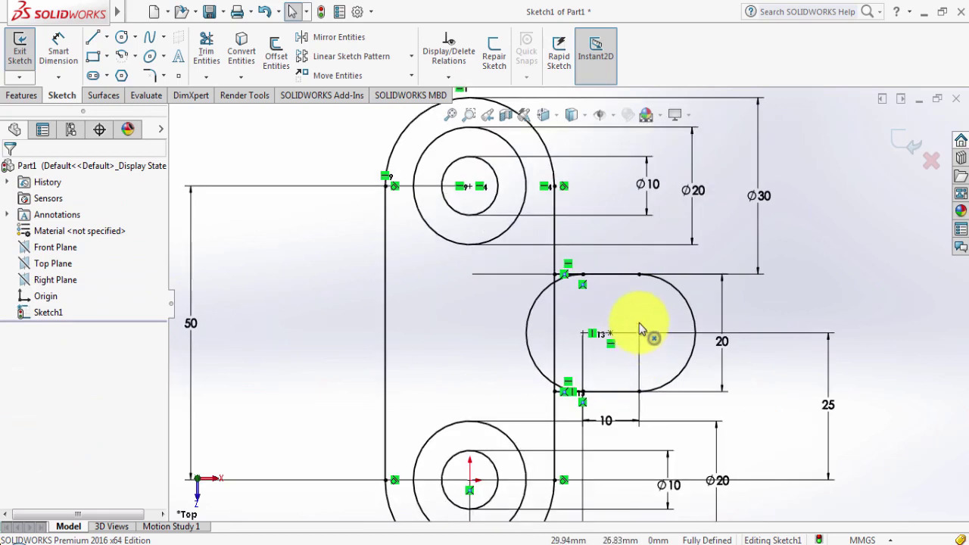
Power-trim the slot's left arc, accepting the warning, and the plate edge between the slot ends.
click(201, 34)
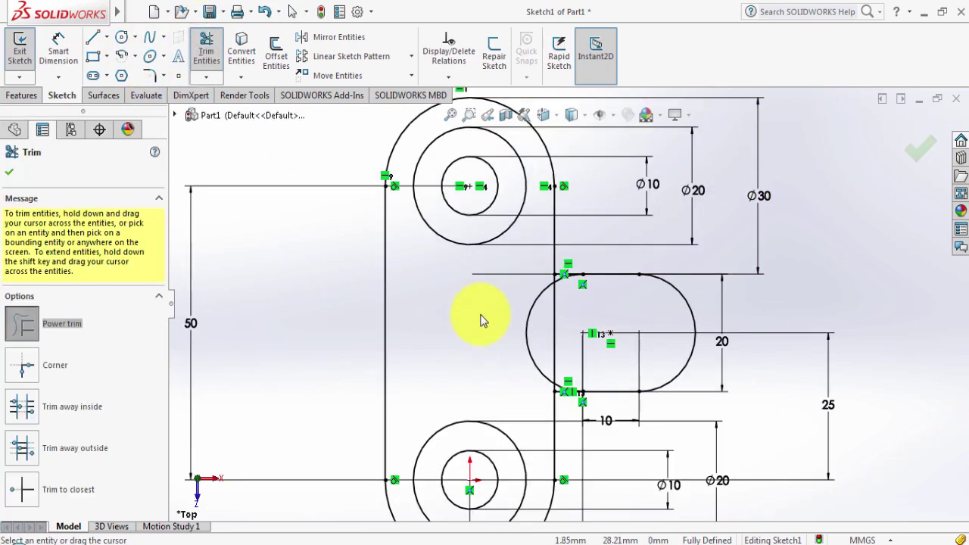
drag(480, 318, 539, 327)
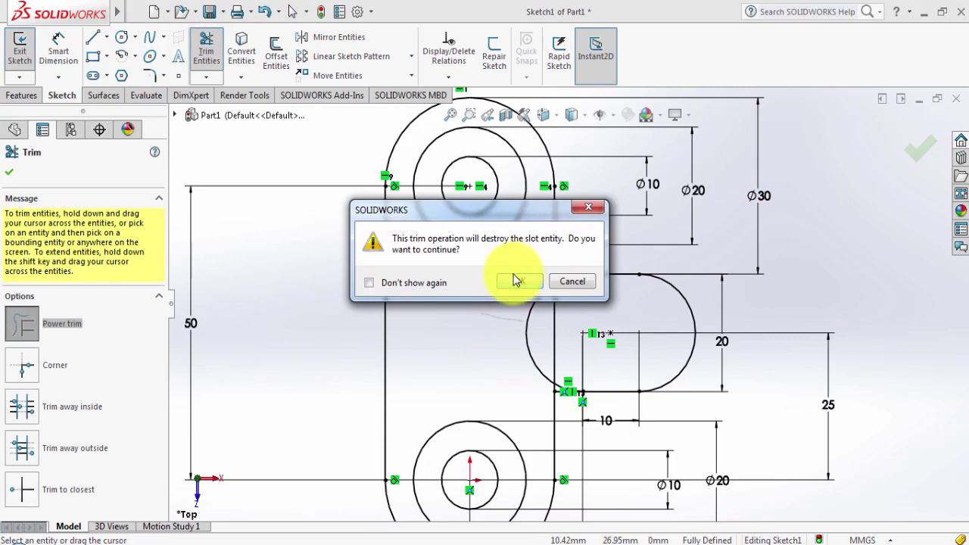
click(513, 276)
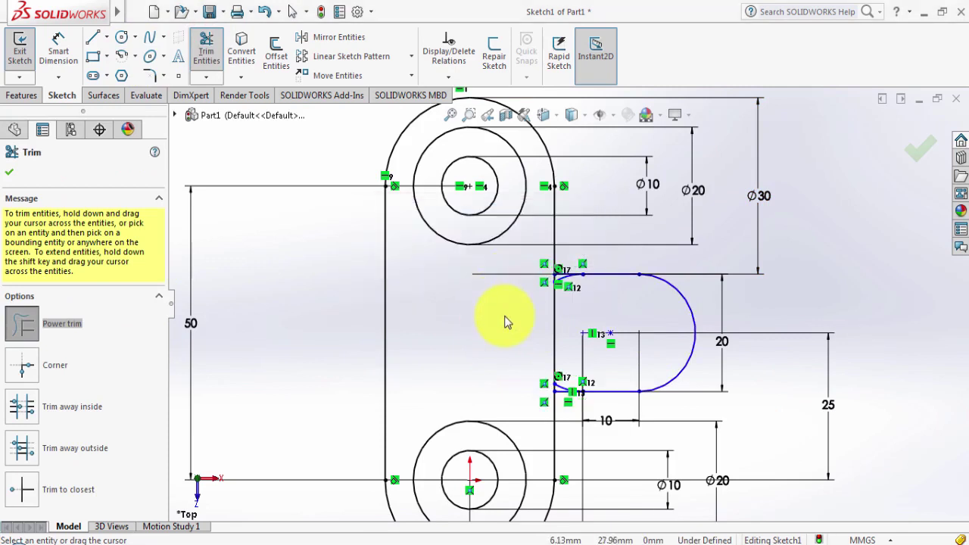
drag(506, 318, 556, 324)
Trim the leftover arc pieces at the notch's top and bottom corners.
scroll(566, 303, down, 1)
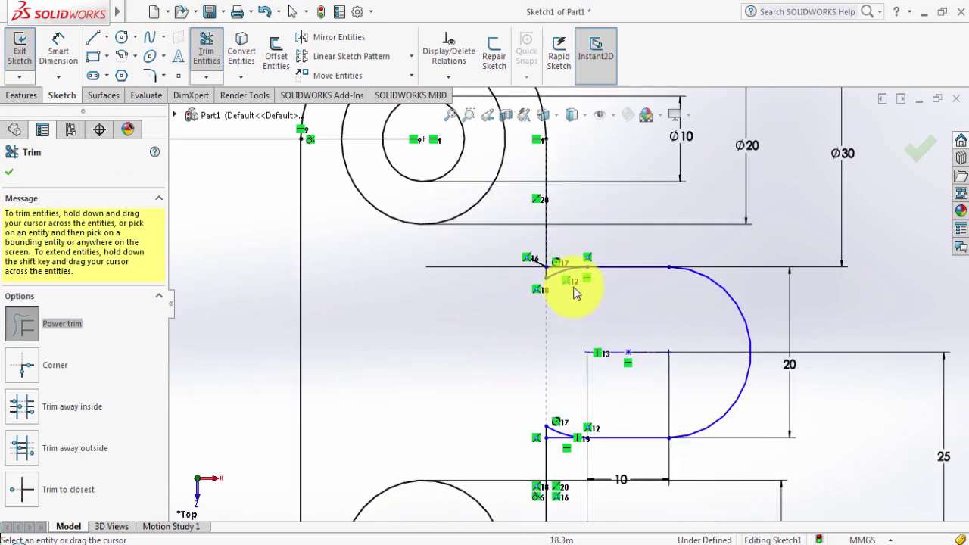
scroll(561, 287, down, 1)
scroll(530, 282, down, 1)
drag(510, 274, 557, 277)
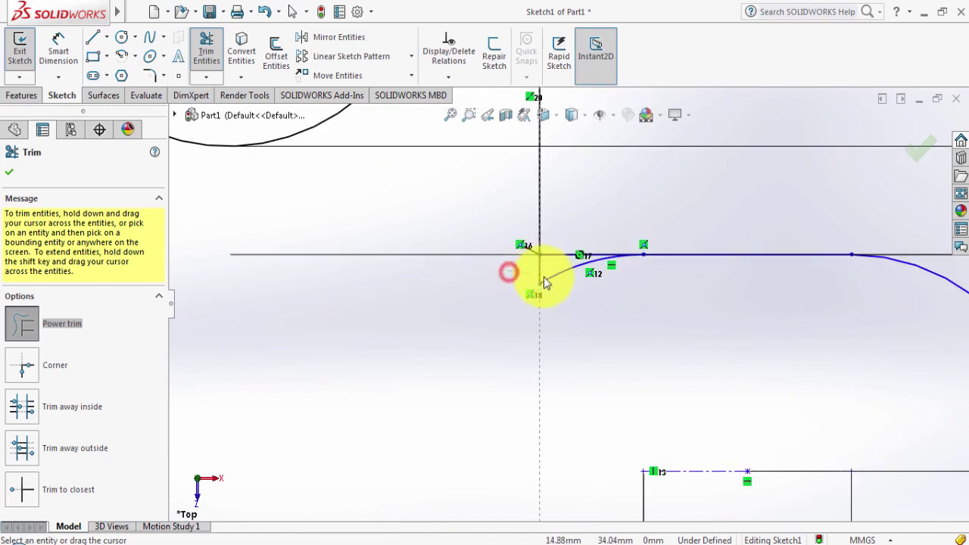
scroll(576, 318, up, 1)
scroll(571, 386, up, 1)
scroll(560, 428, down, 1)
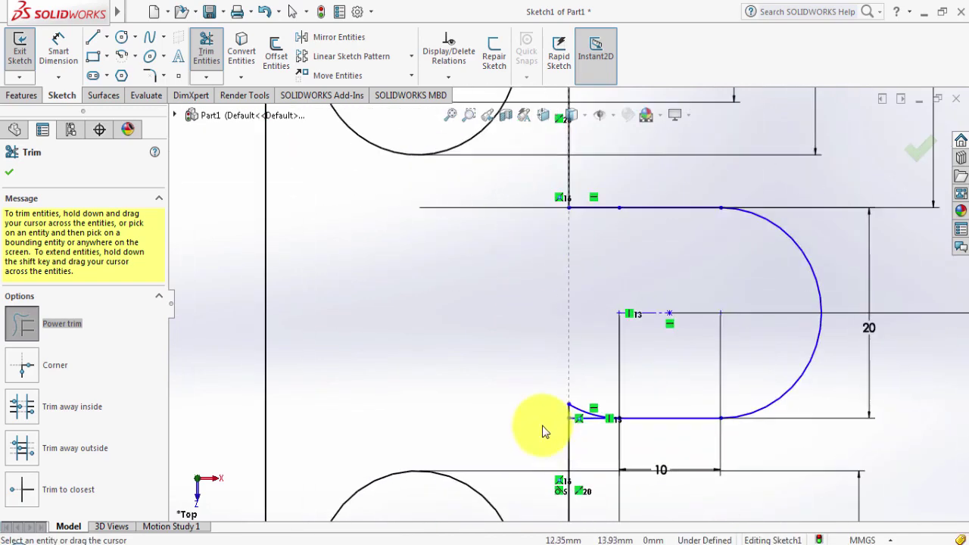
scroll(543, 424, down, 1)
drag(573, 395, 620, 382)
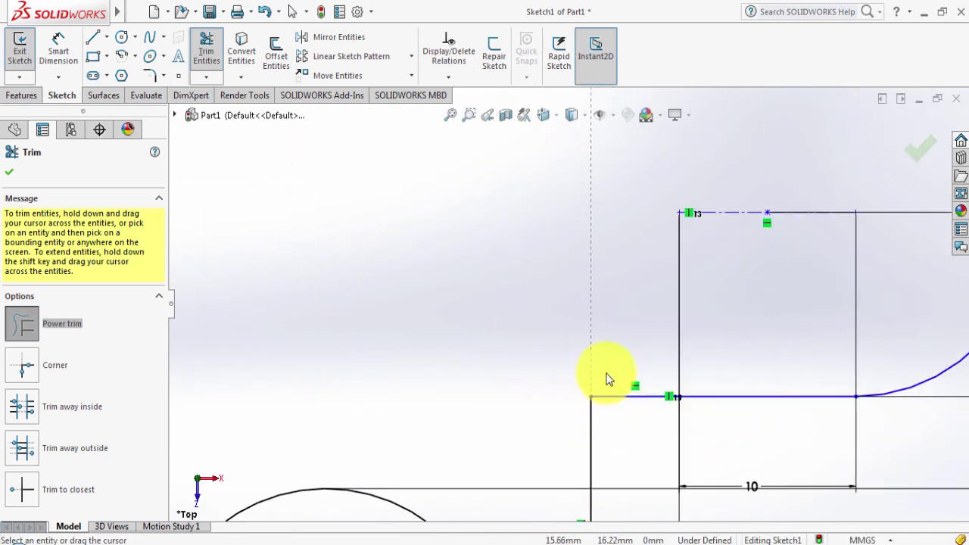
scroll(608, 378, up, 2)
scroll(654, 295, up, 1)
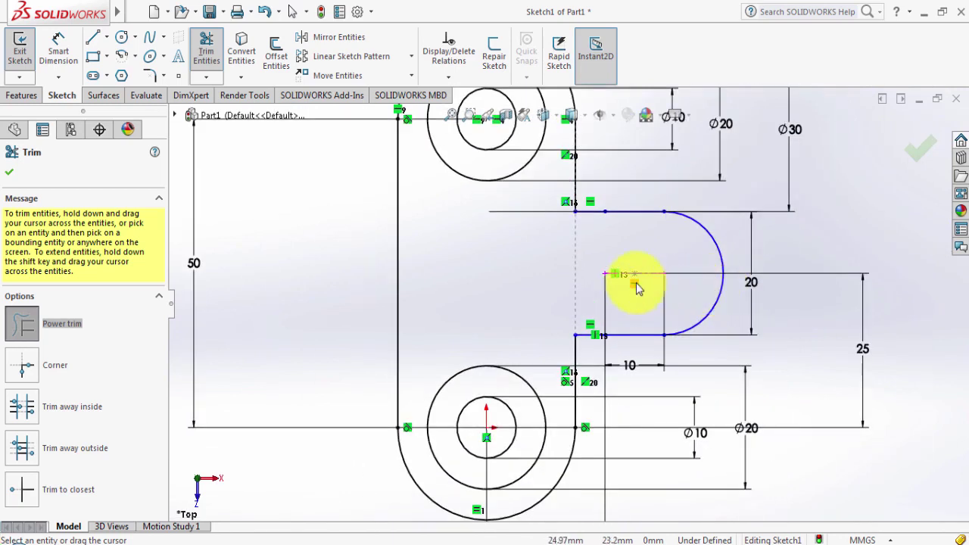
scroll(642, 280, up, 1)
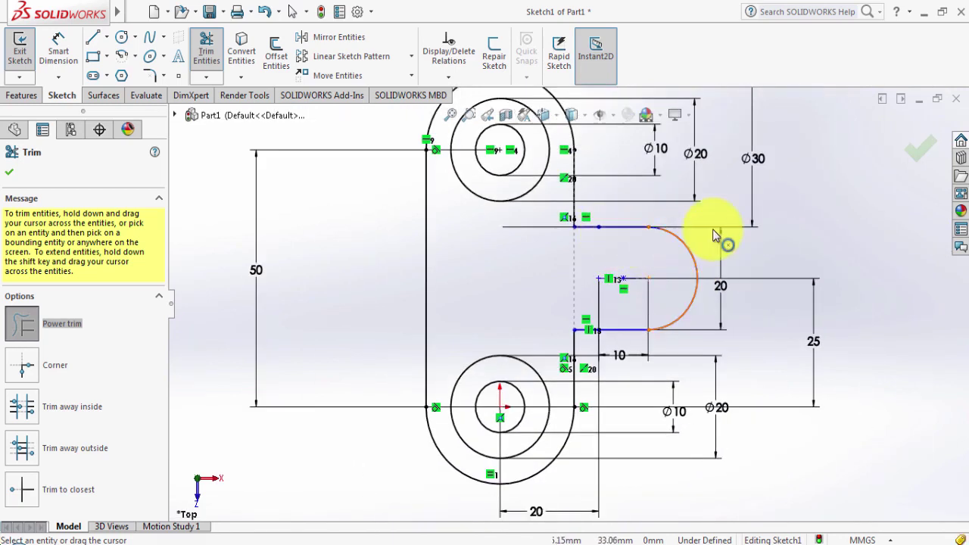
Use Fully Define Sketch on the notch arc to add end relations and a 25 mm dimension.
key(Escape)
ctrl+middle_drag(746, 272, 708, 244)
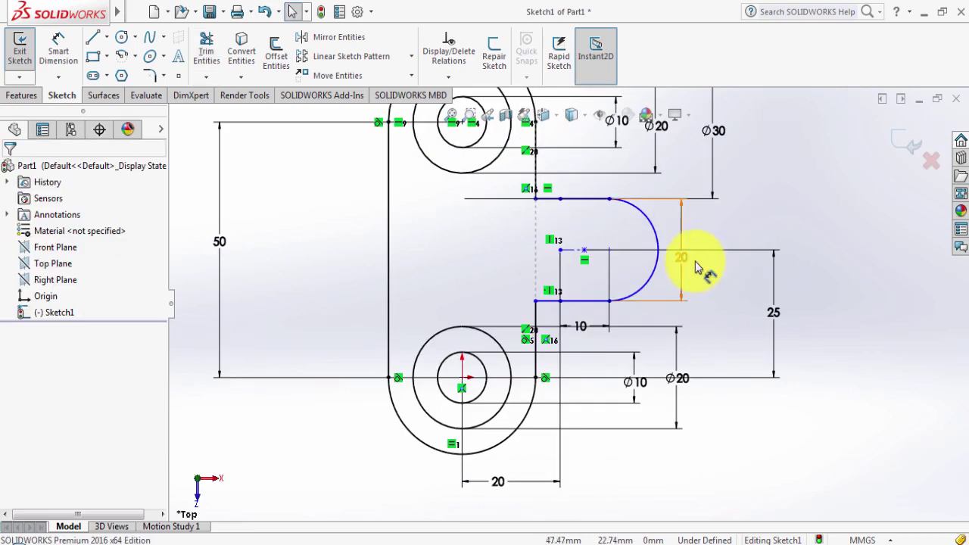
click(447, 80)
click(474, 128)
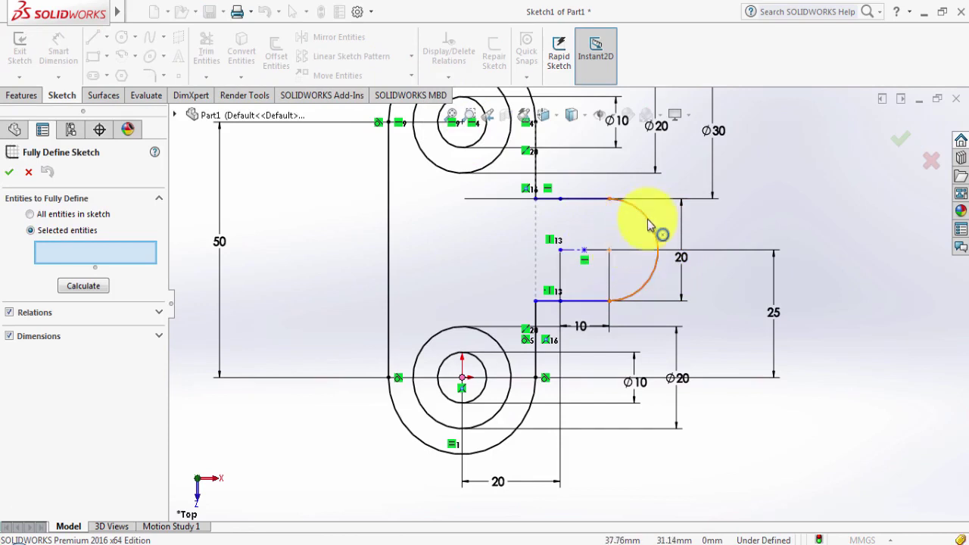
click(91, 285)
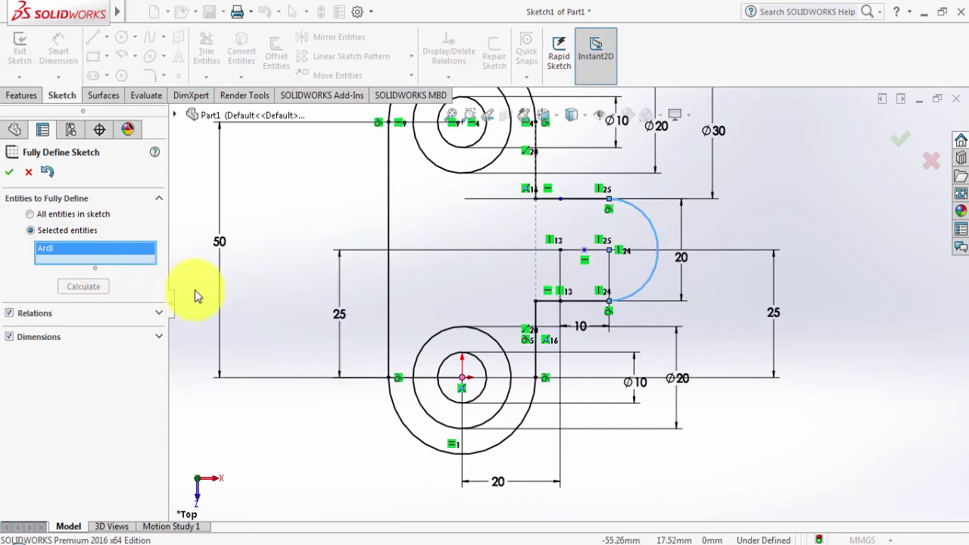
click(9, 172)
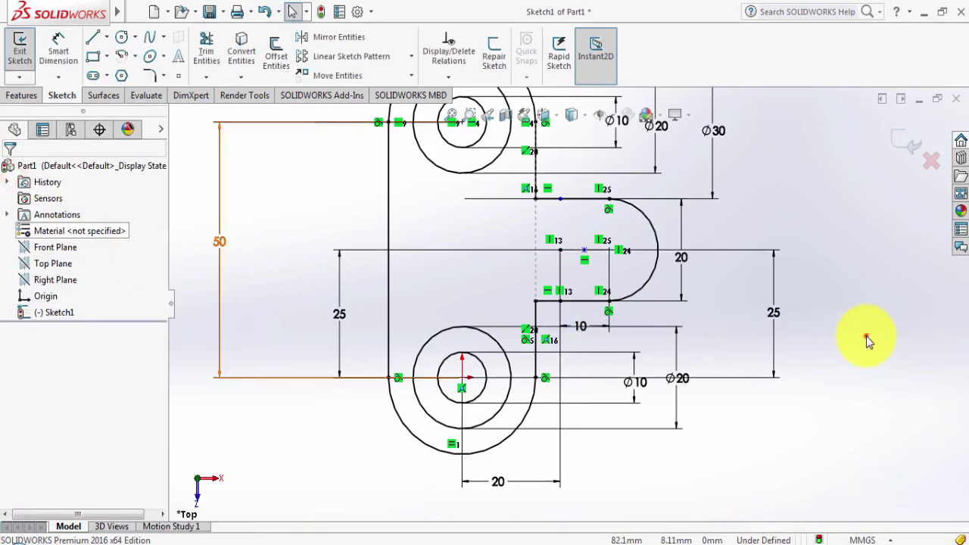
scroll(866, 312, up, 1)
scroll(638, 356, down, 3)
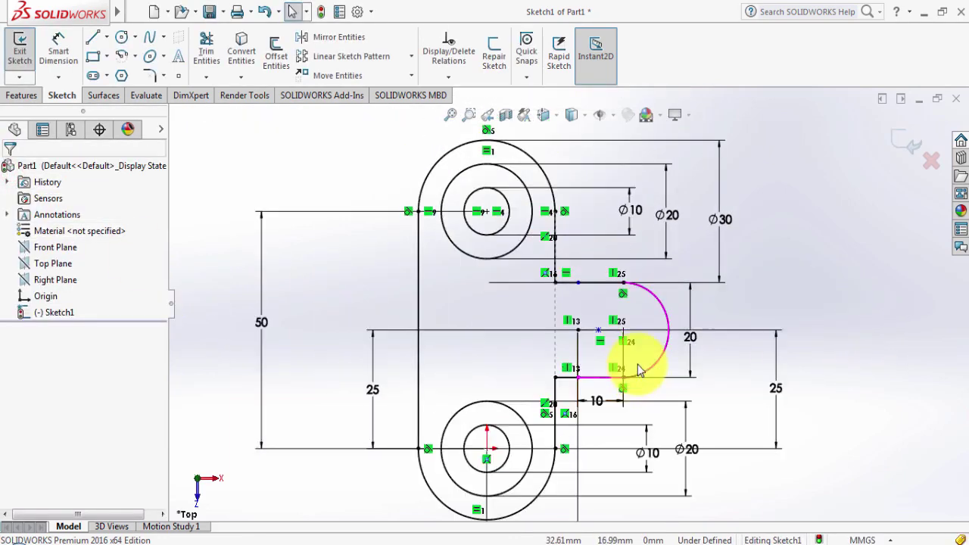
scroll(619, 327, down, 1)
scroll(574, 316, down, 2)
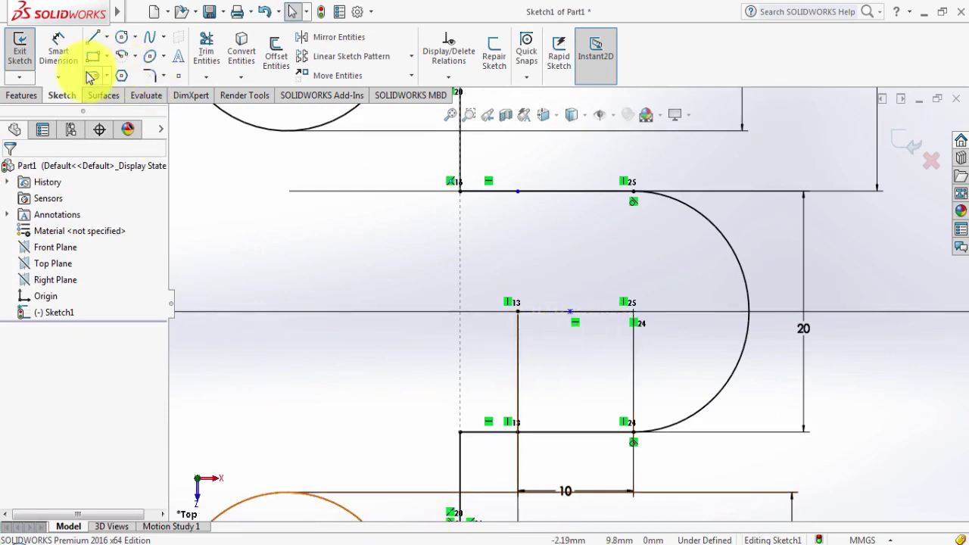
Draw a straight slot from the notch's left centre point to the X 30 arc centre, then show the reference drawing.
click(91, 76)
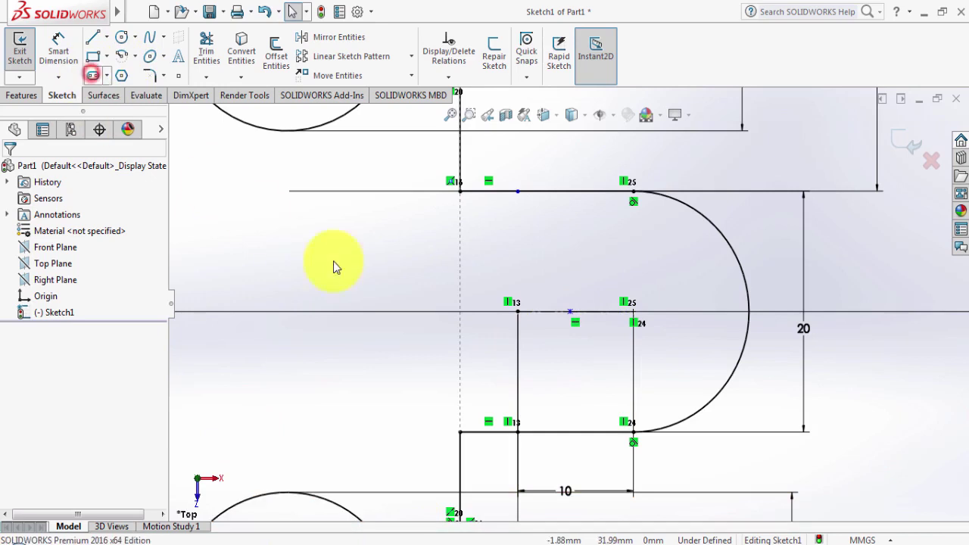
click(517, 311)
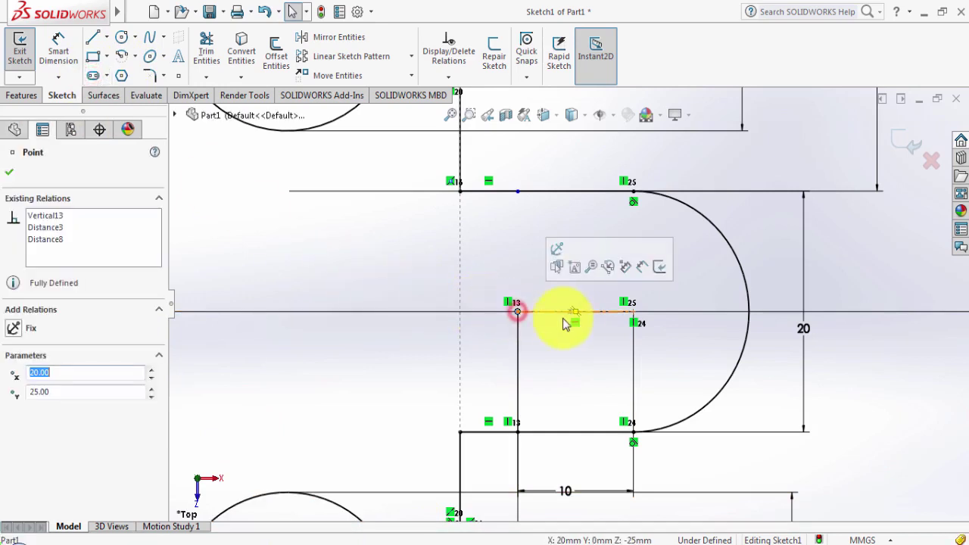
click(634, 313)
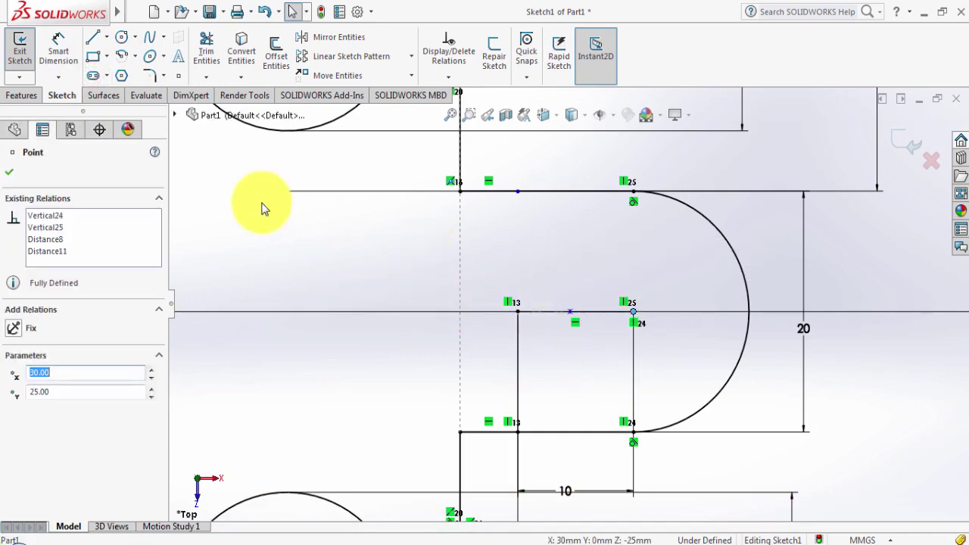
click(92, 76)
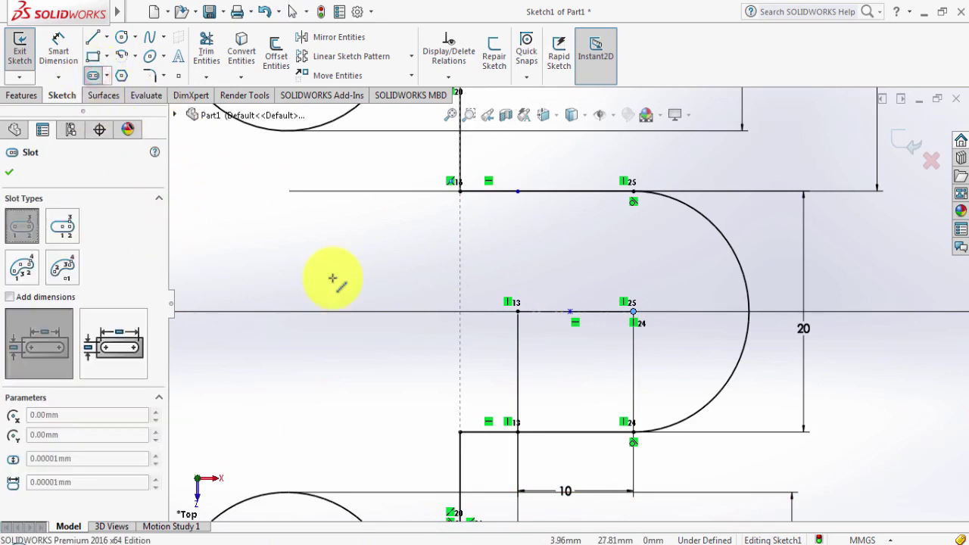
click(517, 311)
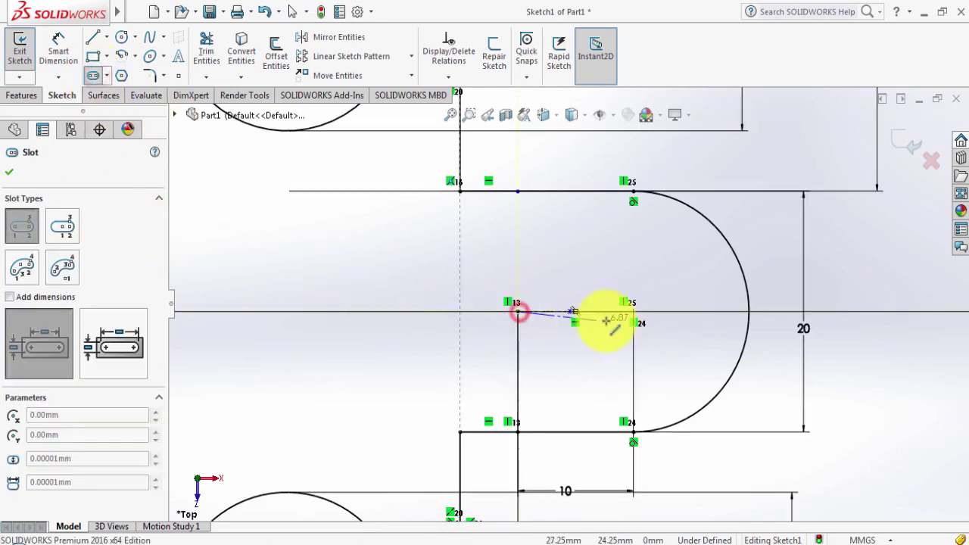
click(633, 311)
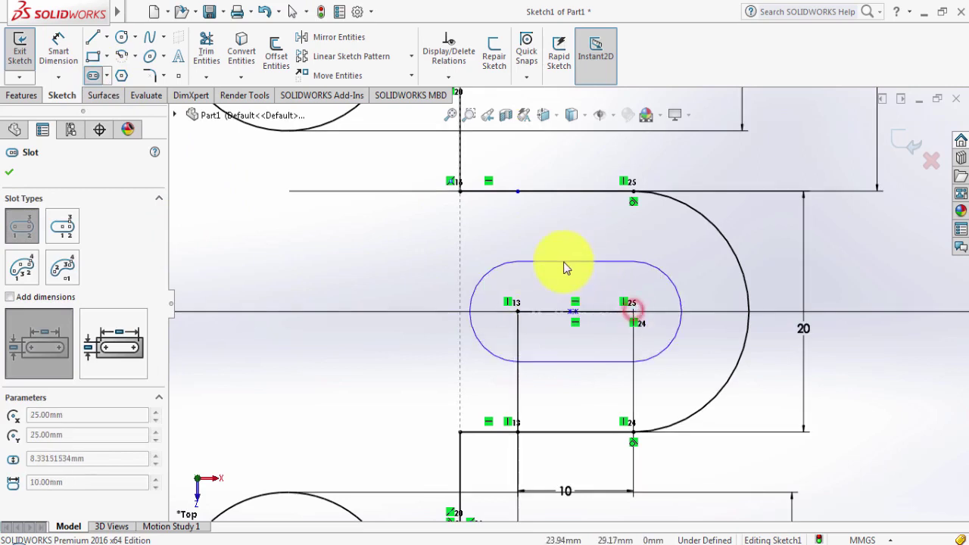
click(562, 260)
right_click(803, 250)
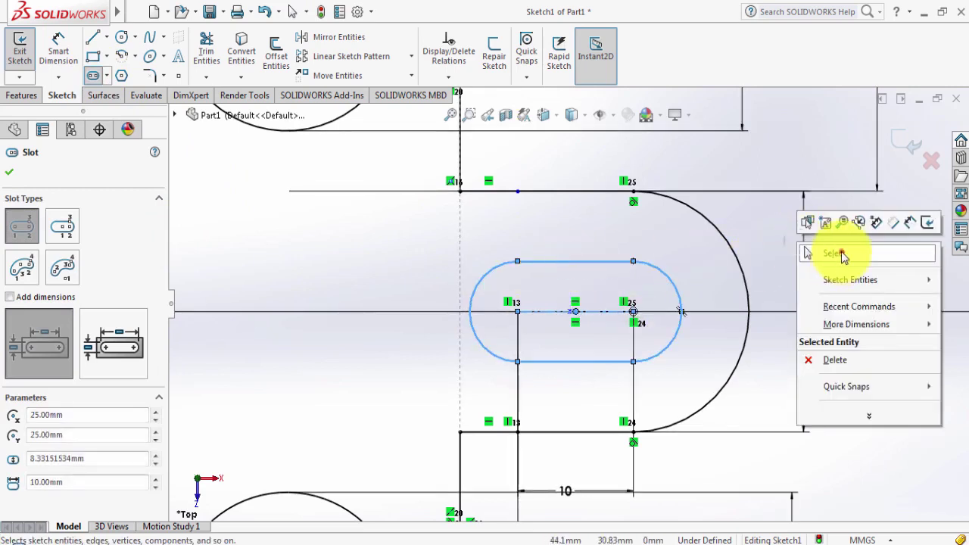
click(836, 253)
click(295, 542)
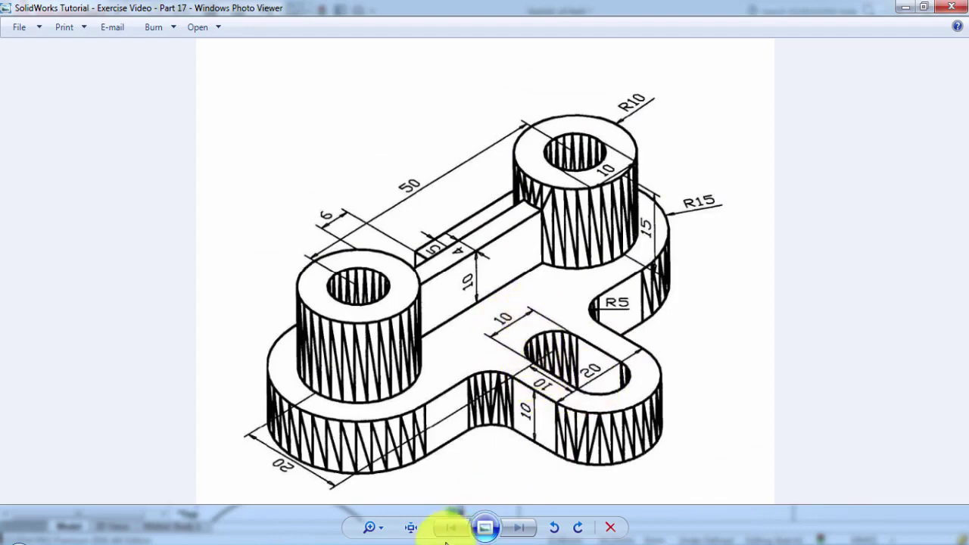
Dimension the inner slot's width between its top and bottom edges as 10 mm.
click(327, 539)
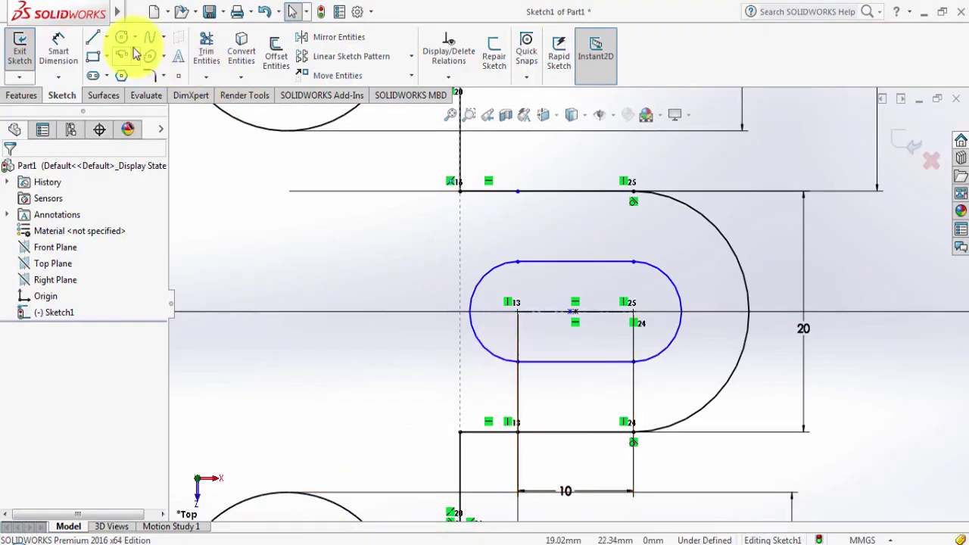
click(58, 45)
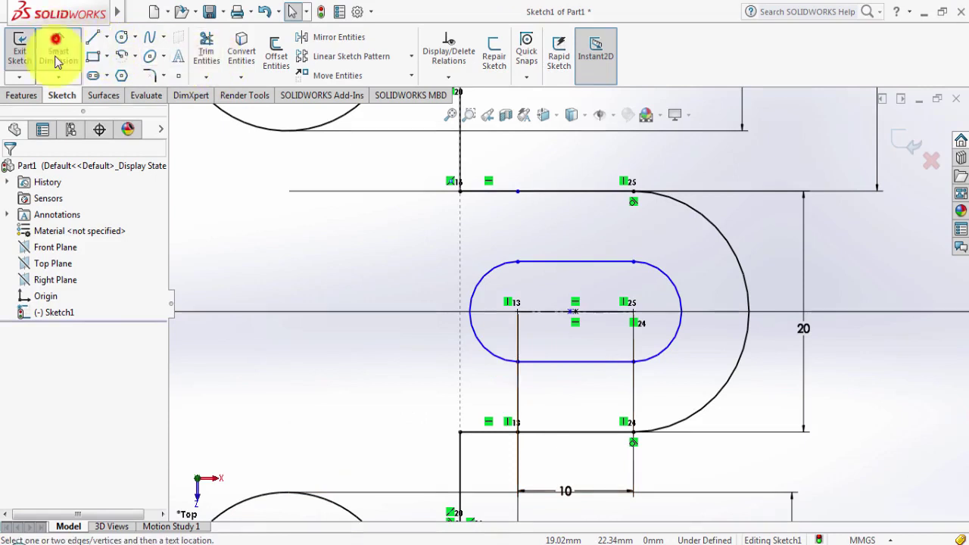
click(537, 263)
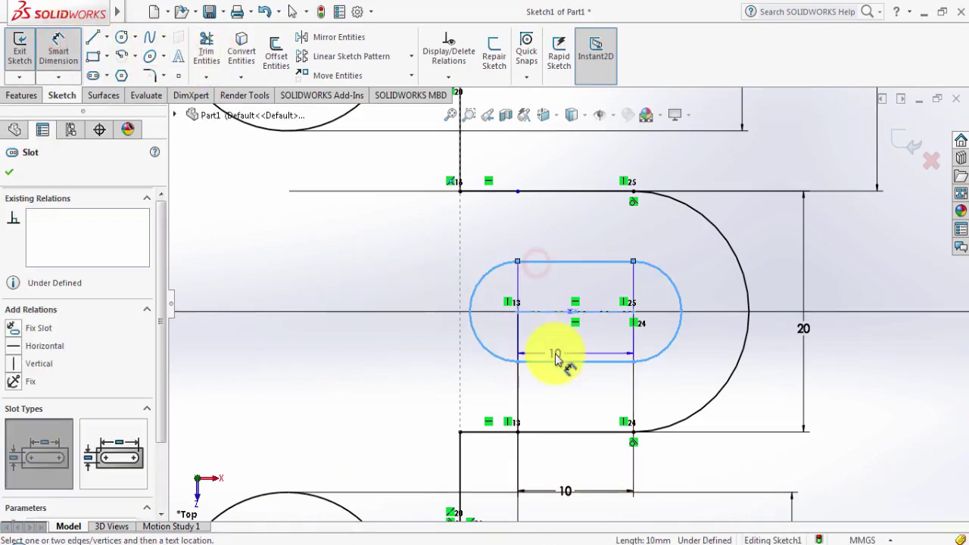
click(555, 361)
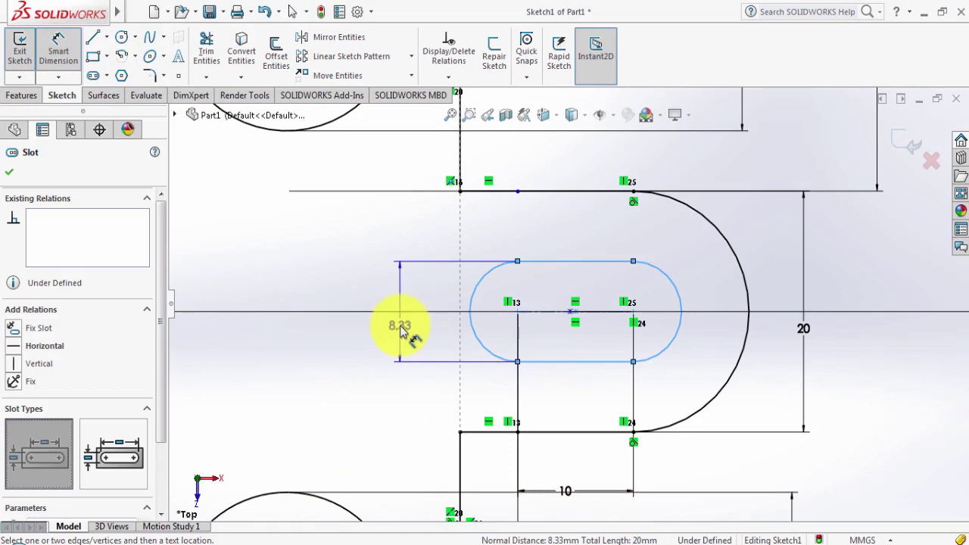
click(401, 329)
text(10)
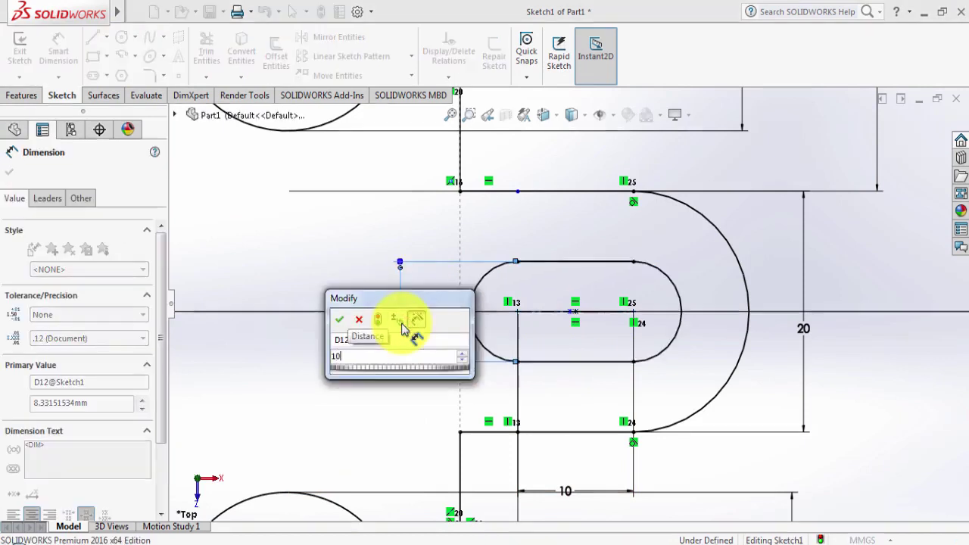
key(Return)
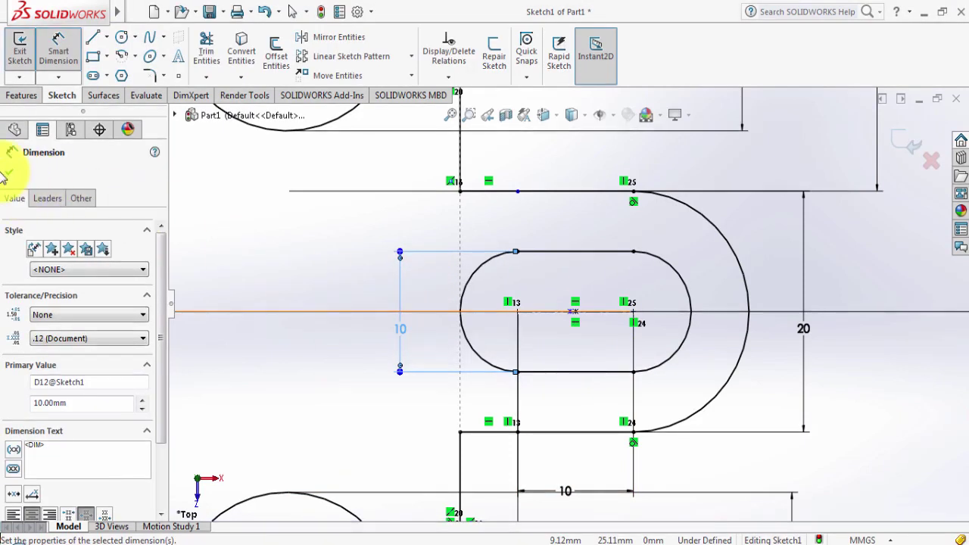
click(9, 173)
scroll(542, 320, up, 5)
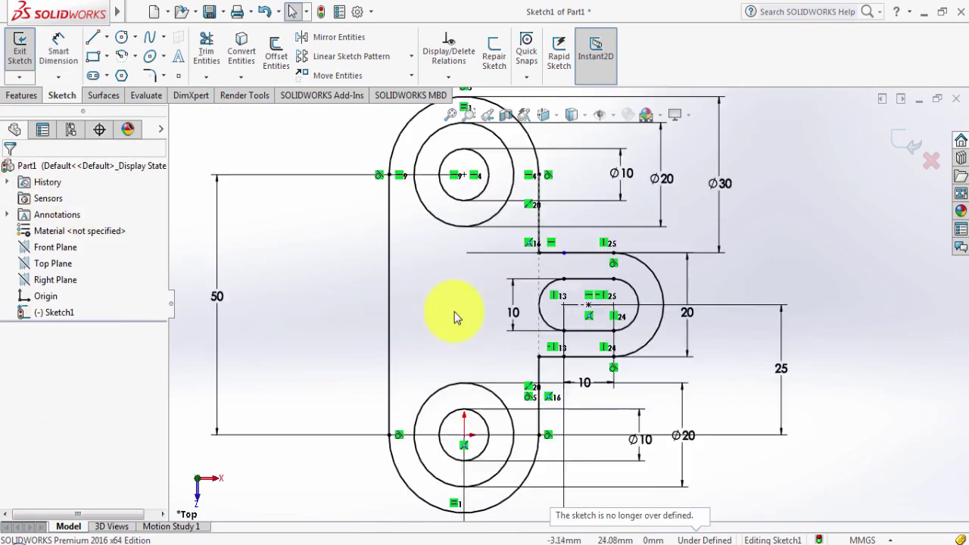
scroll(454, 318, down, 2)
scroll(467, 318, up, 2)
scroll(492, 341, down, 1)
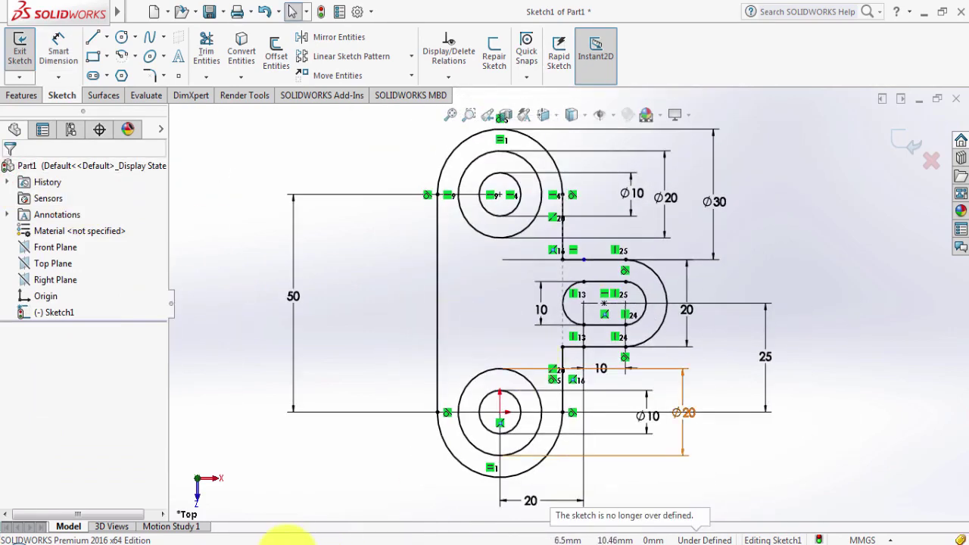
Extrude the sketch region 10 mm into Boss-Extrude1, checking the result against the reference drawing.
click(283, 539)
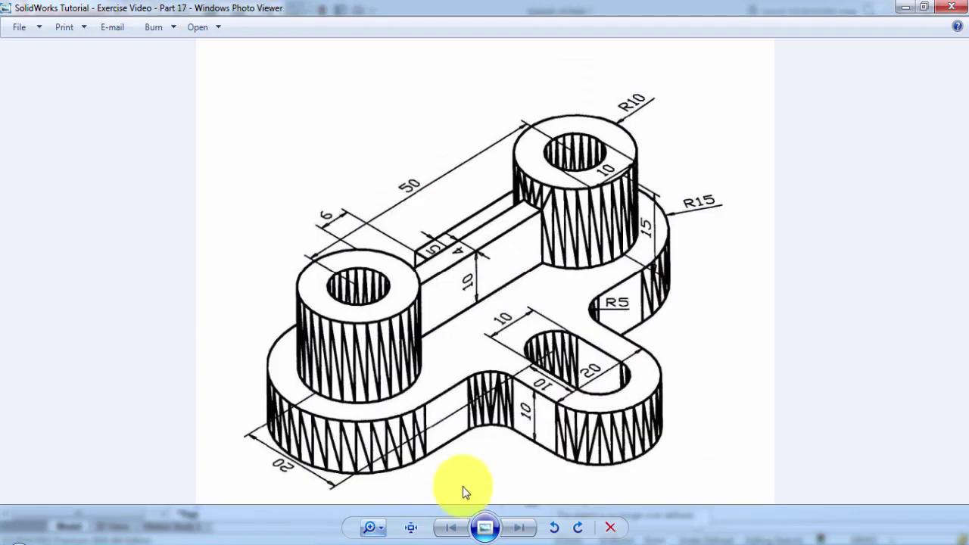
click(325, 537)
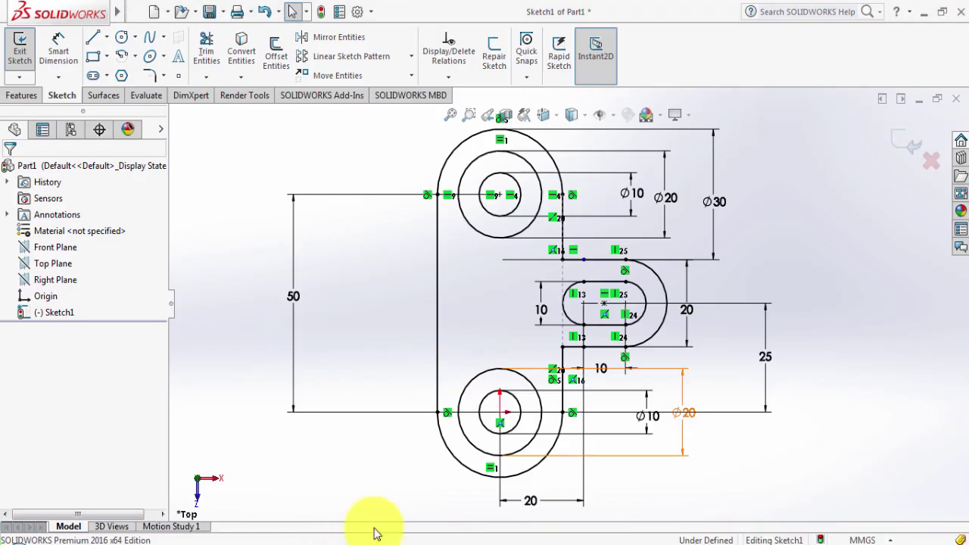
click(15, 99)
click(26, 53)
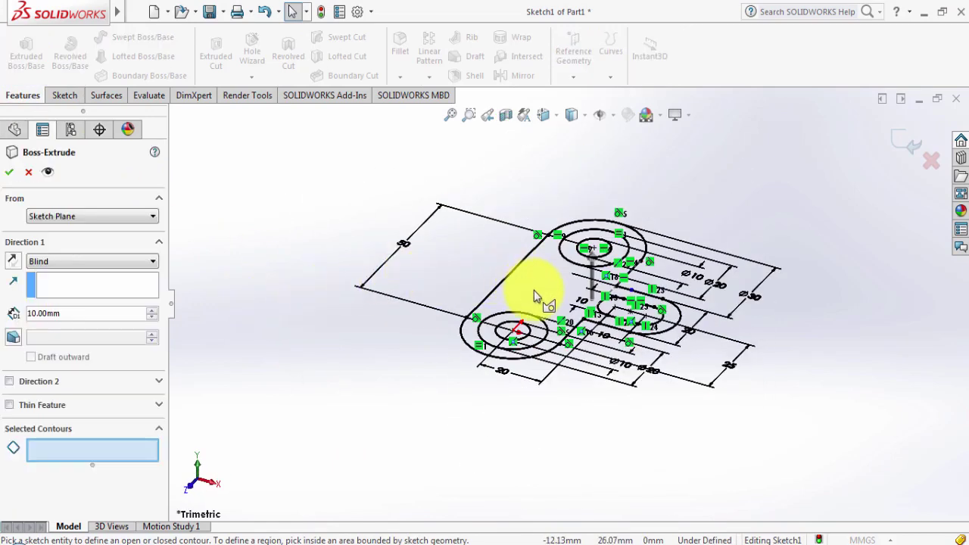
click(543, 297)
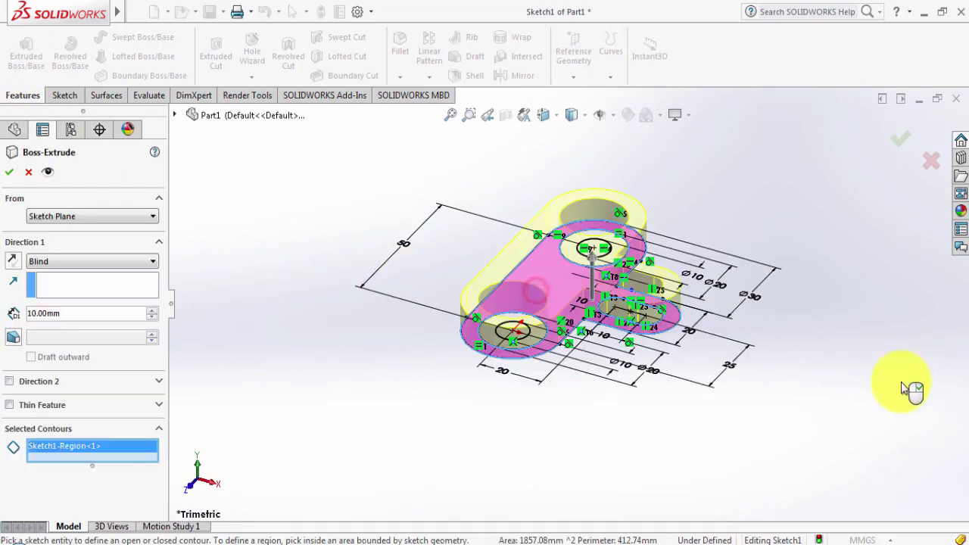
mouse_move(835, 371)
middle_down()
mouse_move(842, 466)
mouse_move(837, 323)
middle_up()
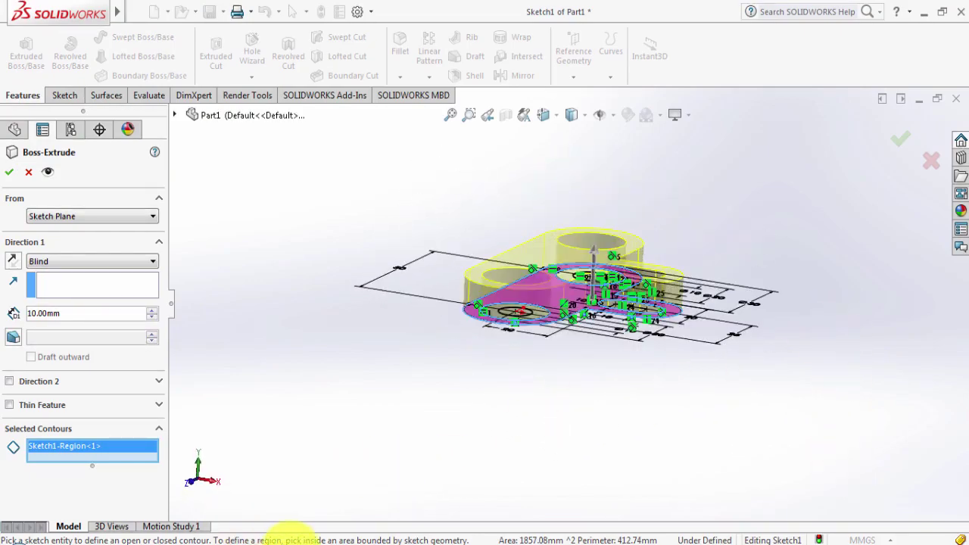
click(286, 539)
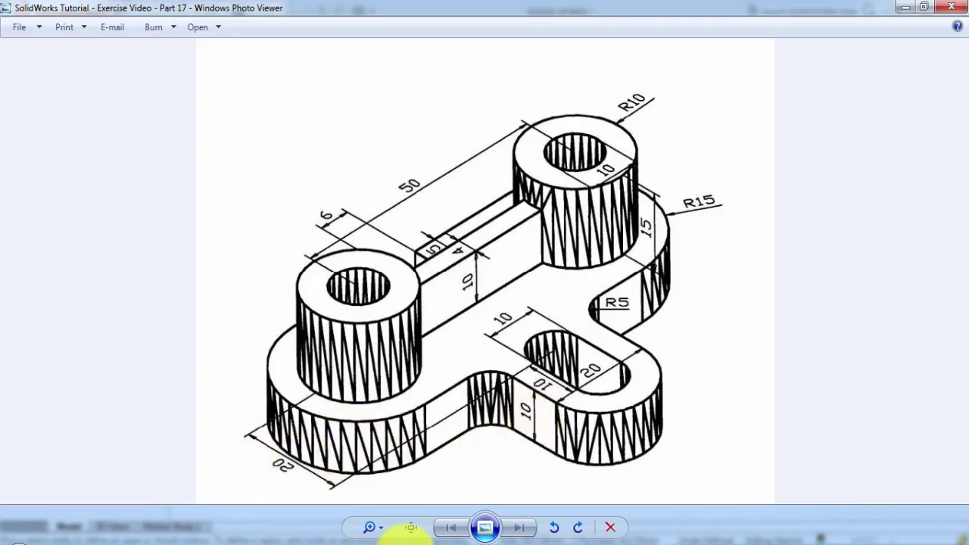
click(287, 534)
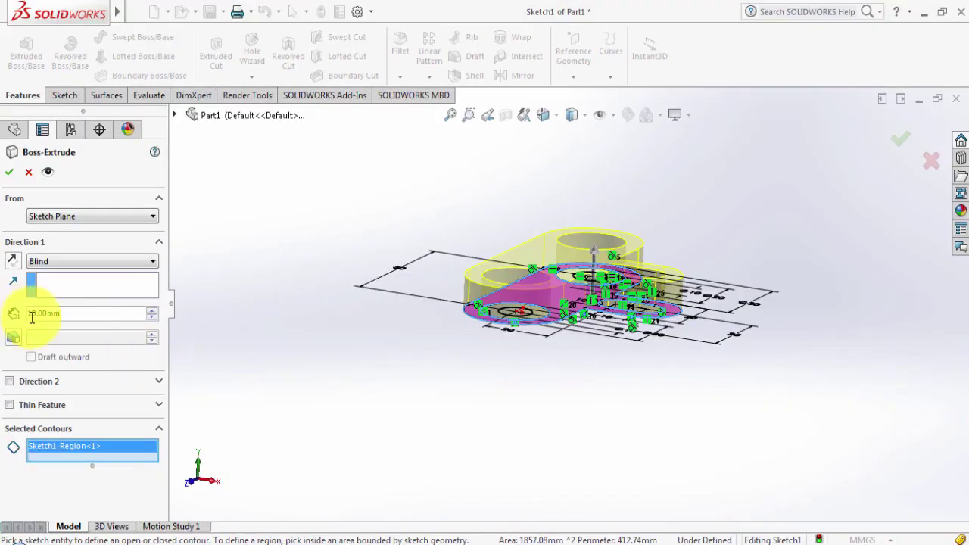
click(11, 172)
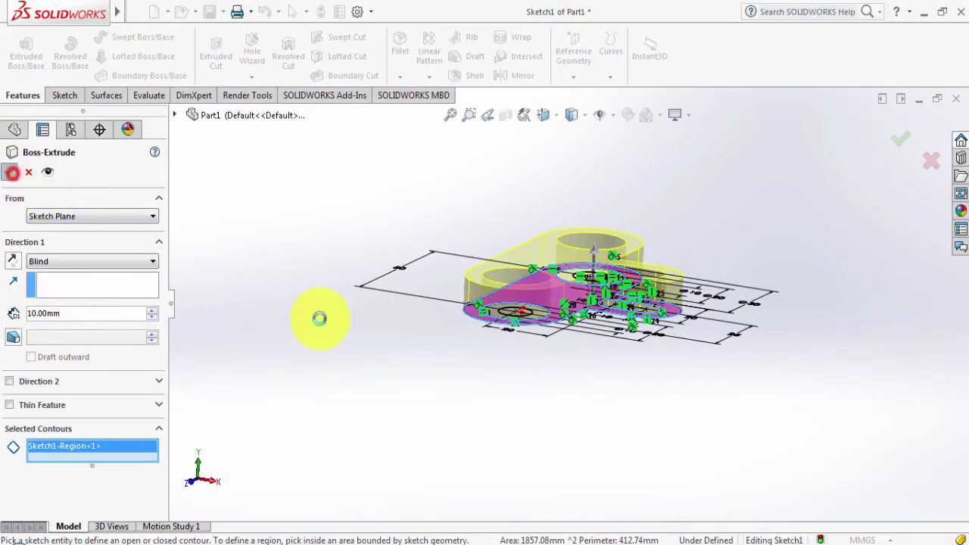
click(461, 386)
mouse_move(477, 388)
middle_down()
mouse_move(520, 379)
mouse_move(519, 432)
mouse_move(465, 457)
middle_up()
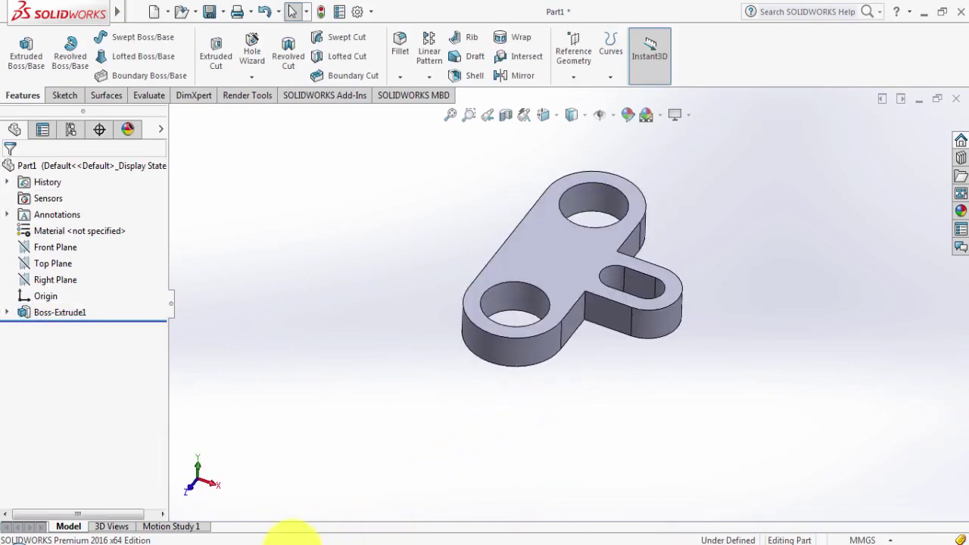
click(286, 536)
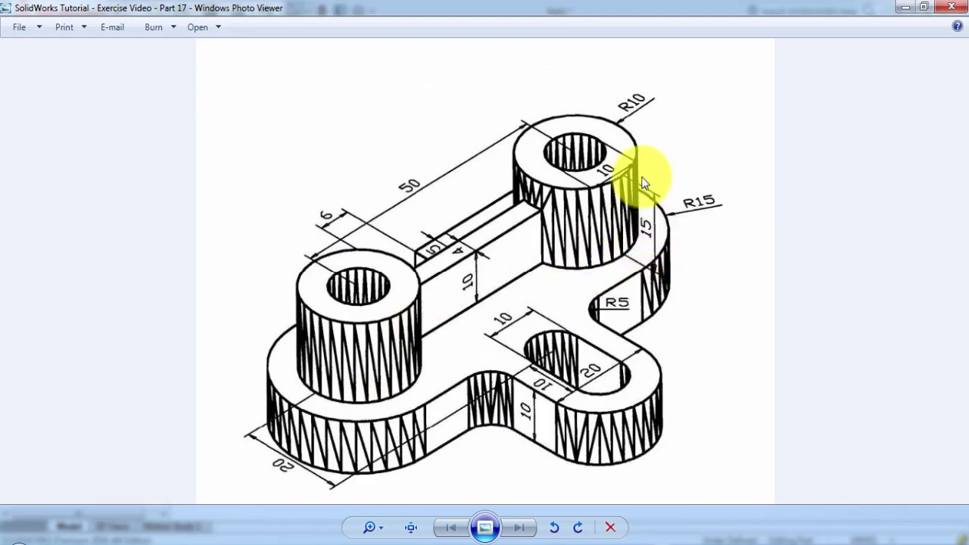
click(312, 530)
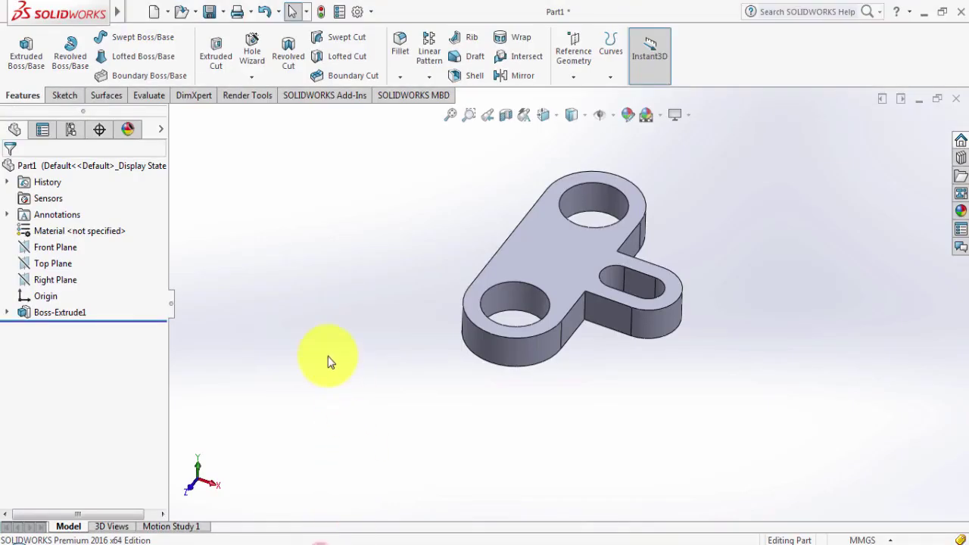
Show Sketch1 over the Boss-Extrude1 solid and orbit to look down on the part.
click(9, 312)
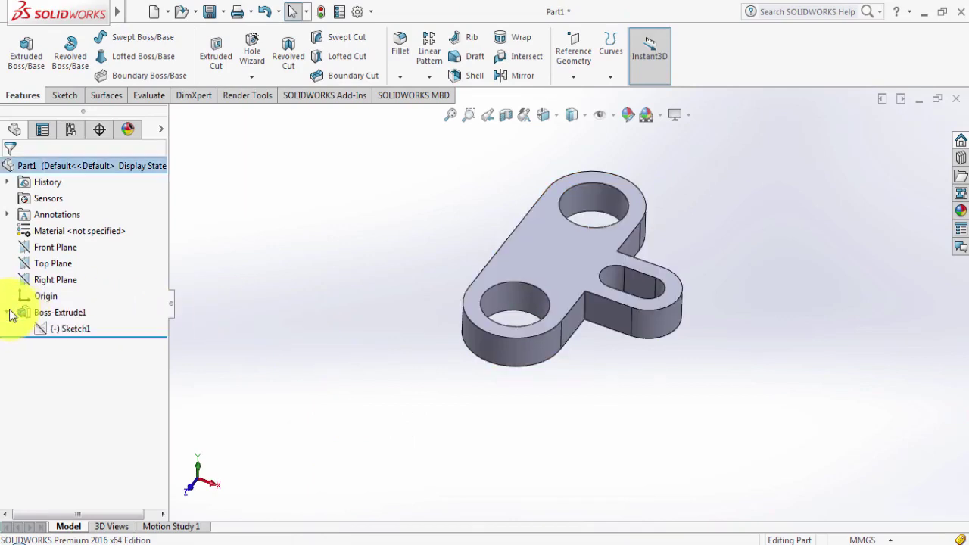
click(47, 329)
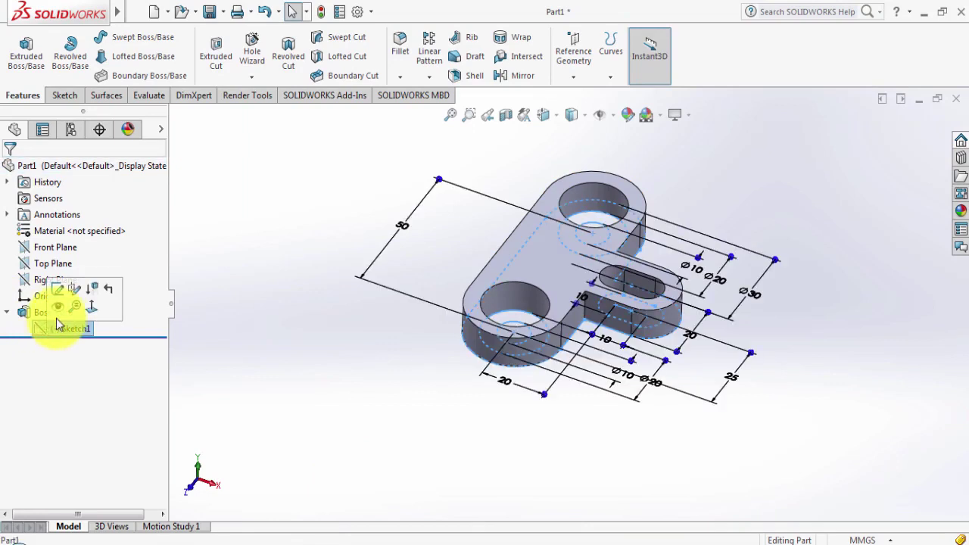
click(56, 303)
click(281, 389)
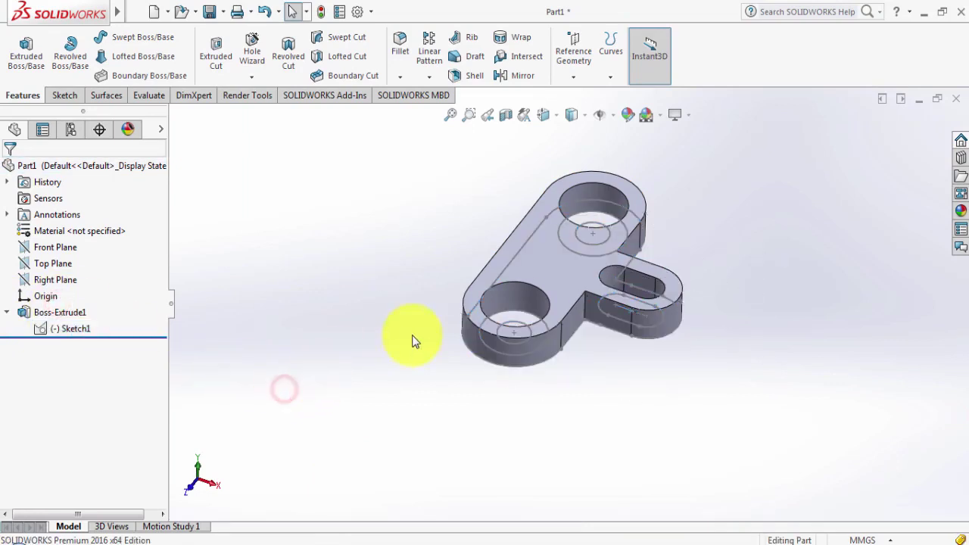
mouse_move(411, 340)
middle_down()
mouse_move(442, 402)
mouse_move(443, 433)
mouse_move(479, 417)
middle_up()
scroll(589, 318, down, 3)
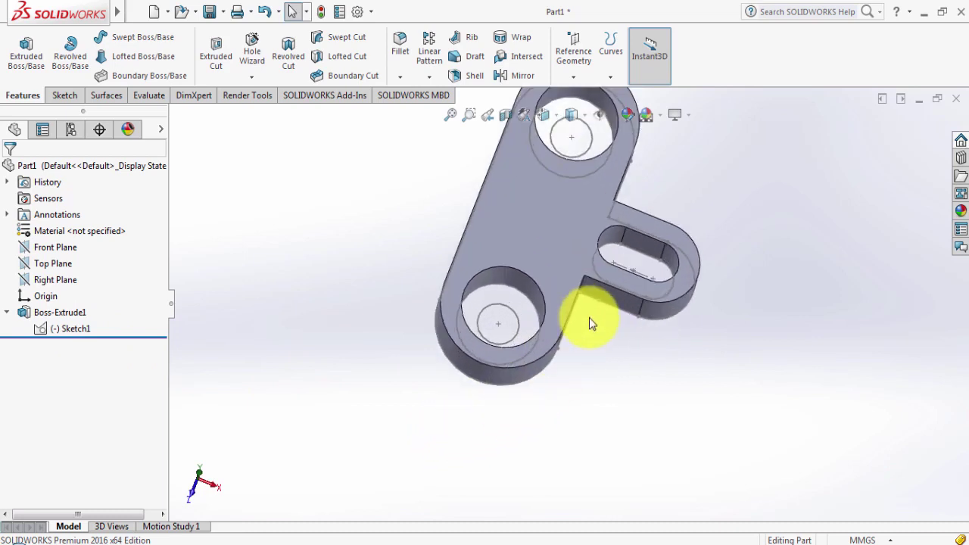
scroll(589, 317, down, 2)
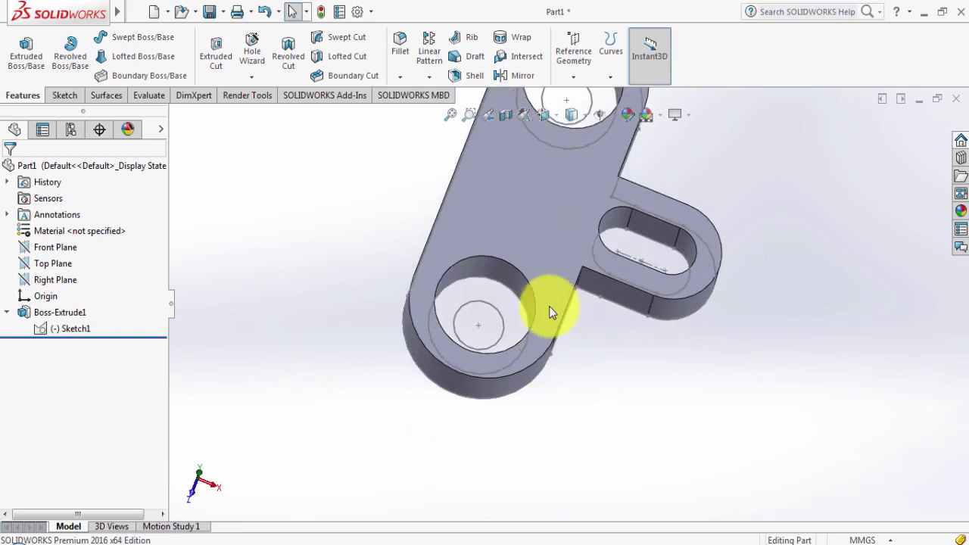
Select the Ø10 sketch circles and Ø20 hole edges at both the lower and upper holes.
ctrl+click(505, 326)
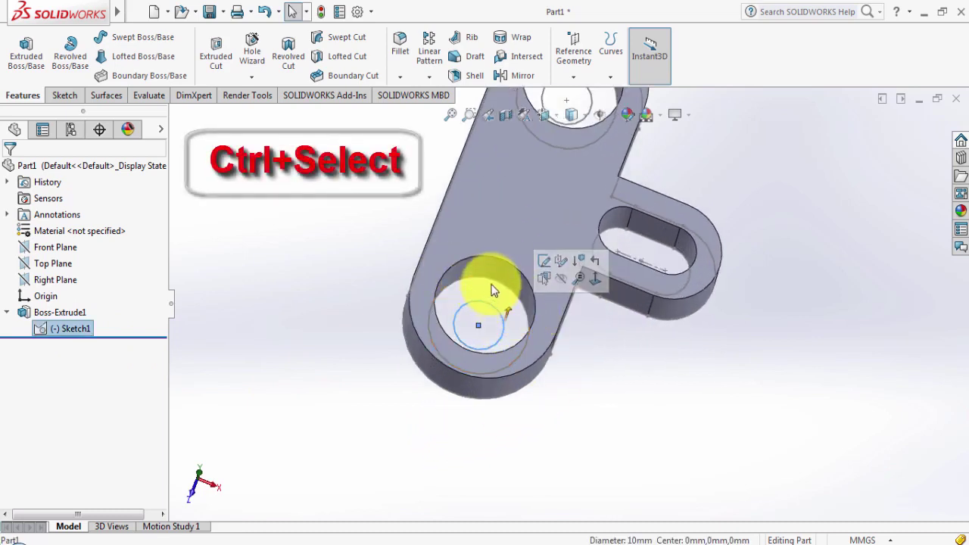
ctrl+click(493, 282)
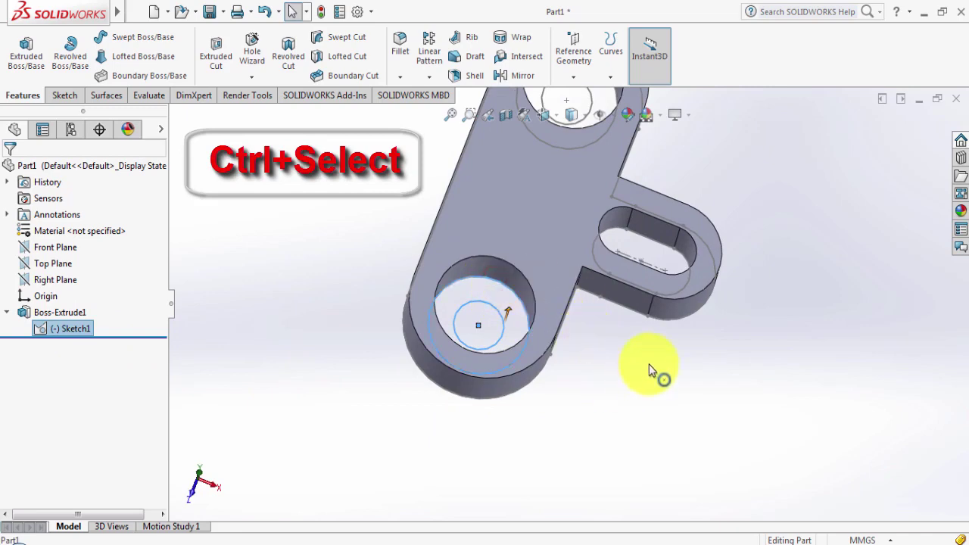
middle_drag(649, 372, 735, 216)
scroll(573, 199, down, 3)
scroll(512, 255, down, 2)
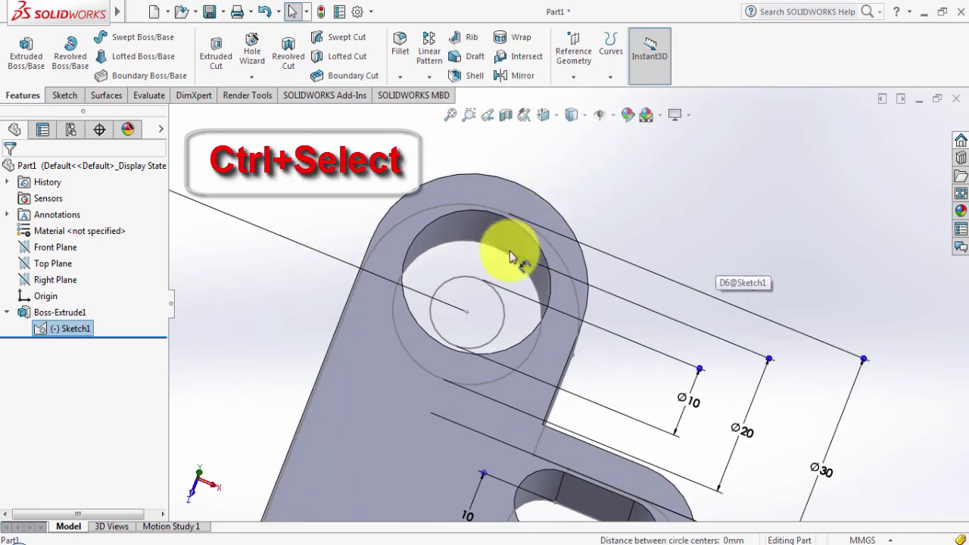
ctrl+click(496, 257)
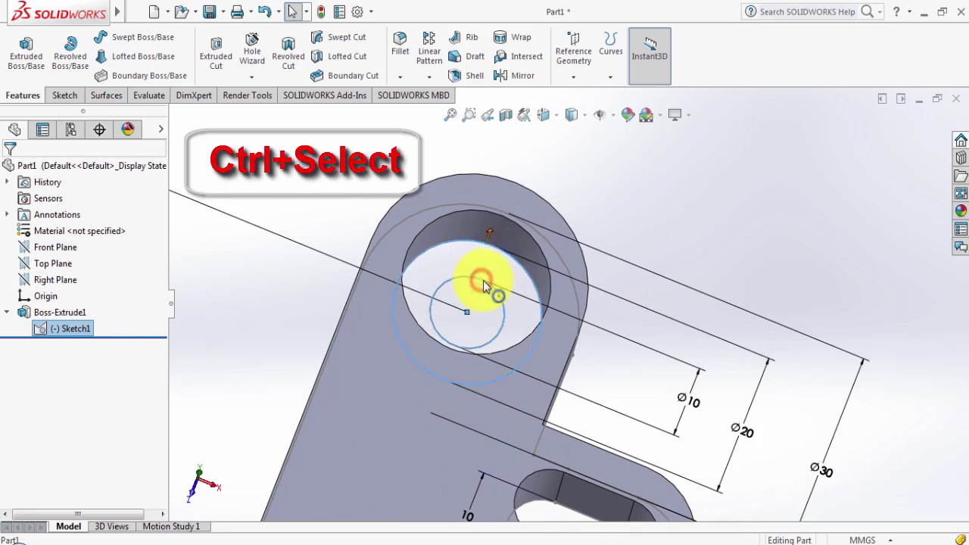
ctrl+click(485, 284)
scroll(731, 218, up, 3)
scroll(730, 218, up, 2)
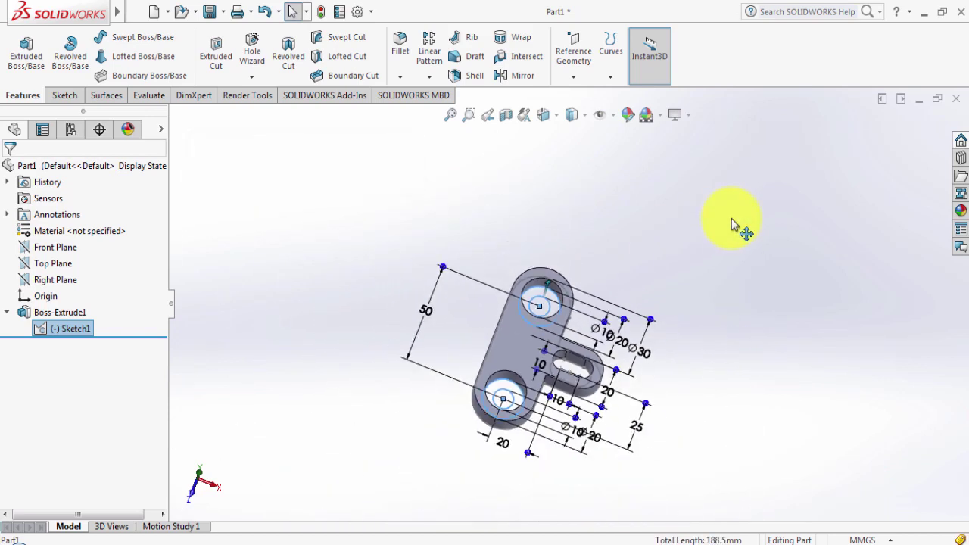
Extrude the selected boss rings to 25 mm, entered as 10+15, and accept Boss-Extrude2.
click(25, 47)
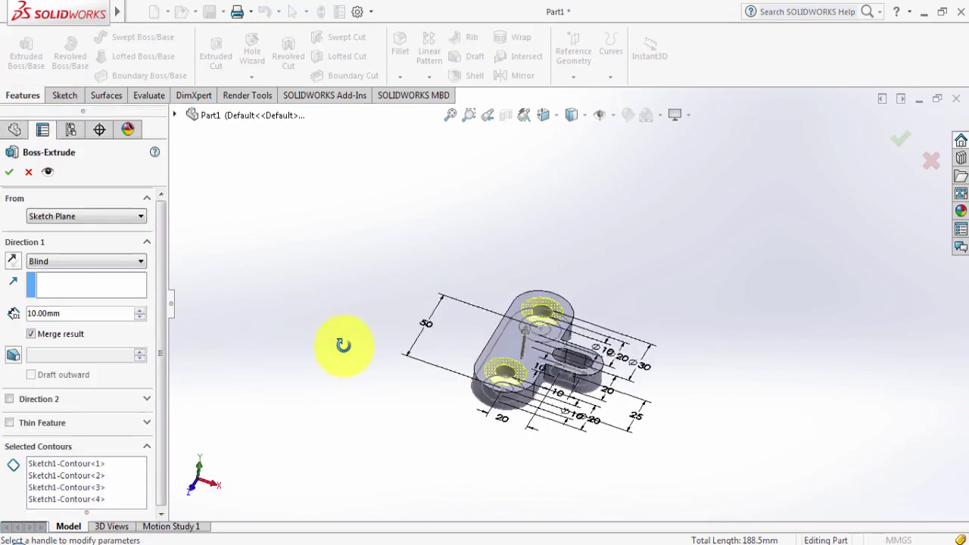
middle_drag(343, 345, 339, 342)
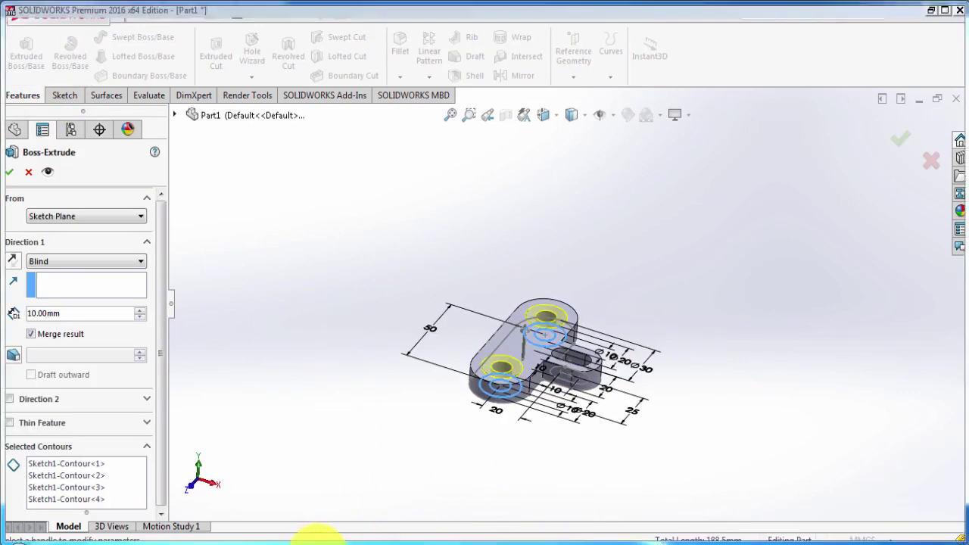
click(314, 536)
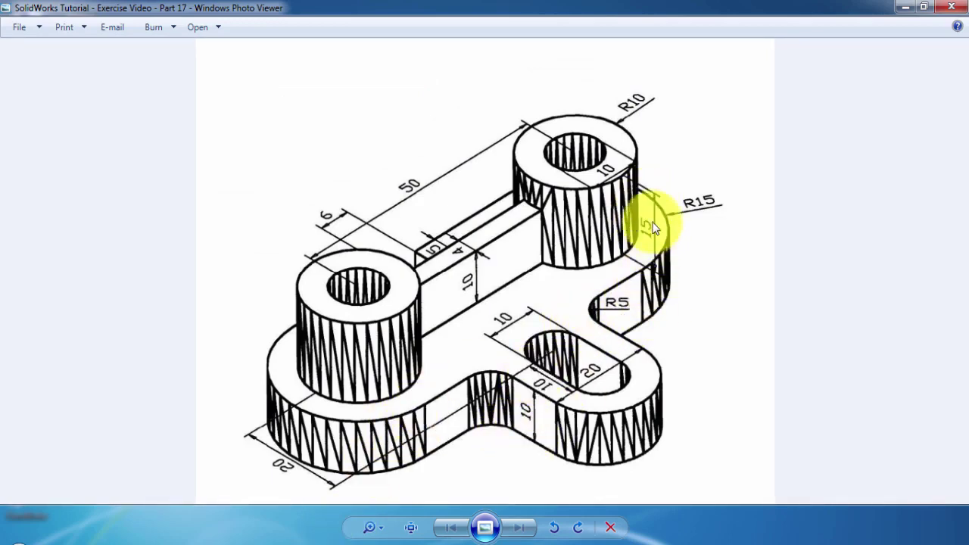
click(322, 531)
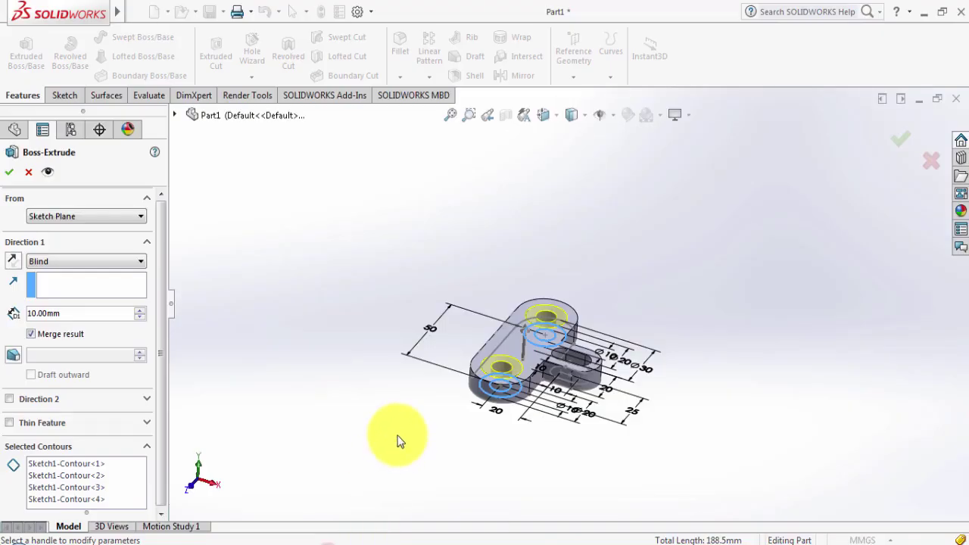
drag(81, 313, 2, 315)
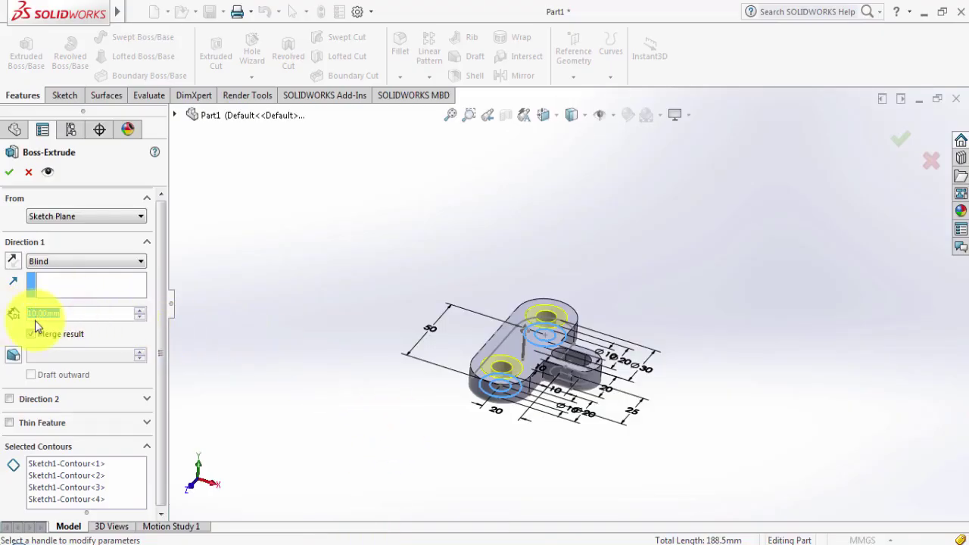
text(10)
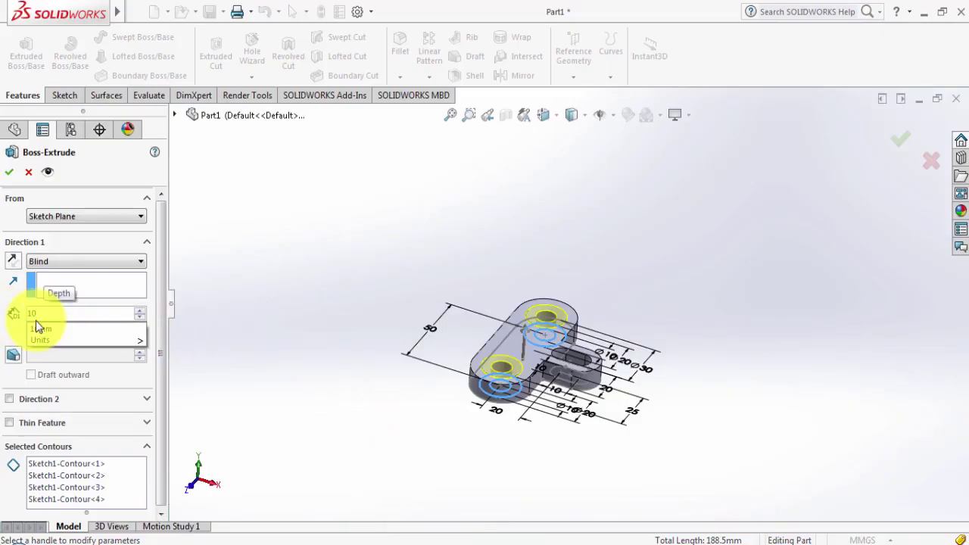
text(+1)
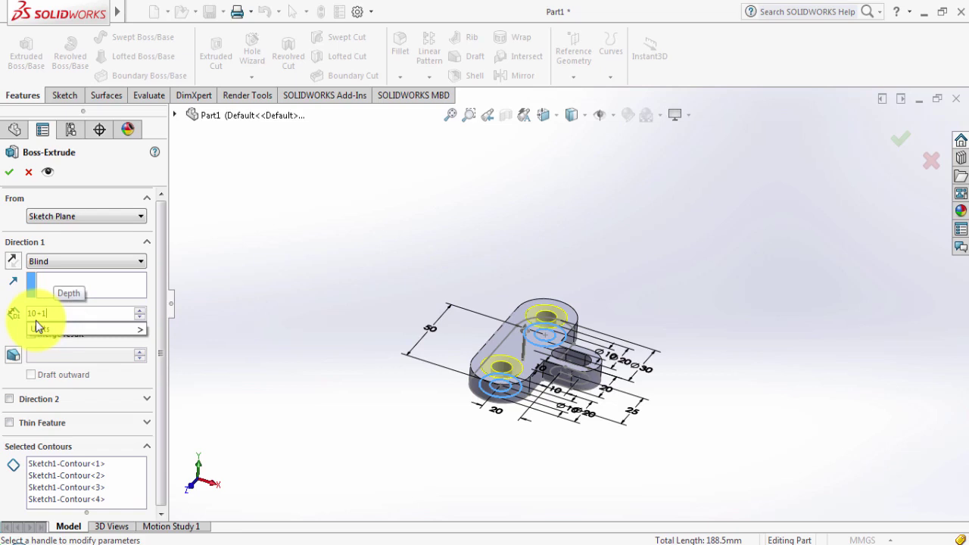
text(5)
key(Return)
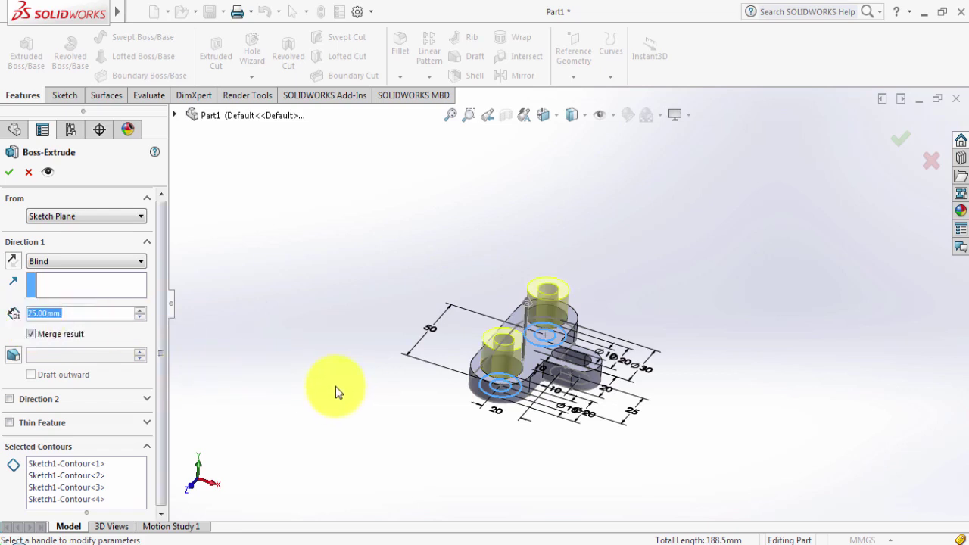
middle_drag(335, 386, 322, 400)
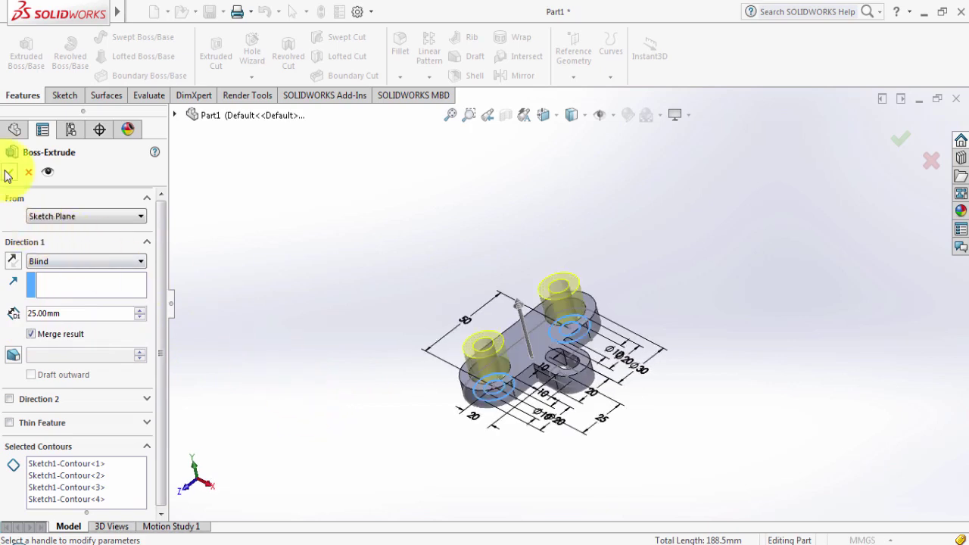
right_click(292, 308)
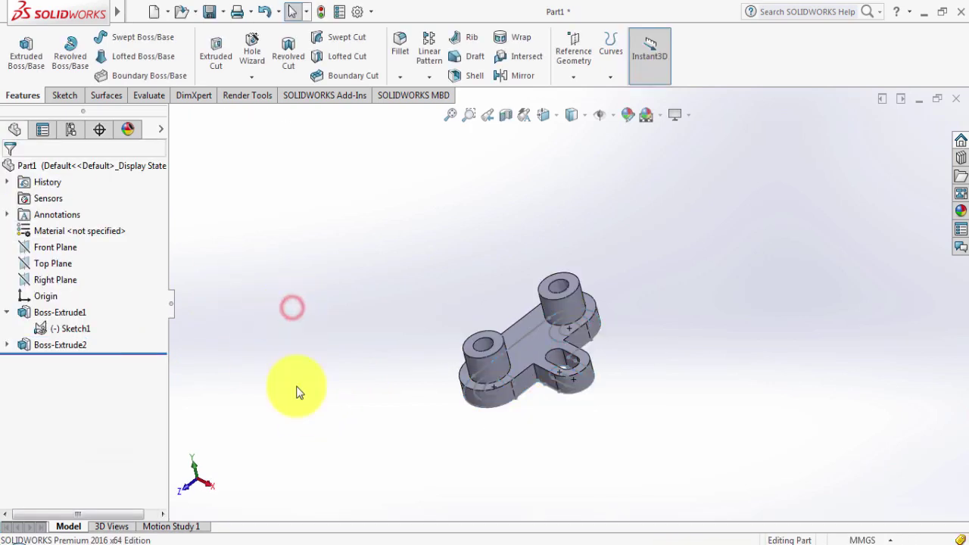
Orbit and zoom to inspect the raised bosses and slotted tab, then show the reference drawing.
click(70, 327)
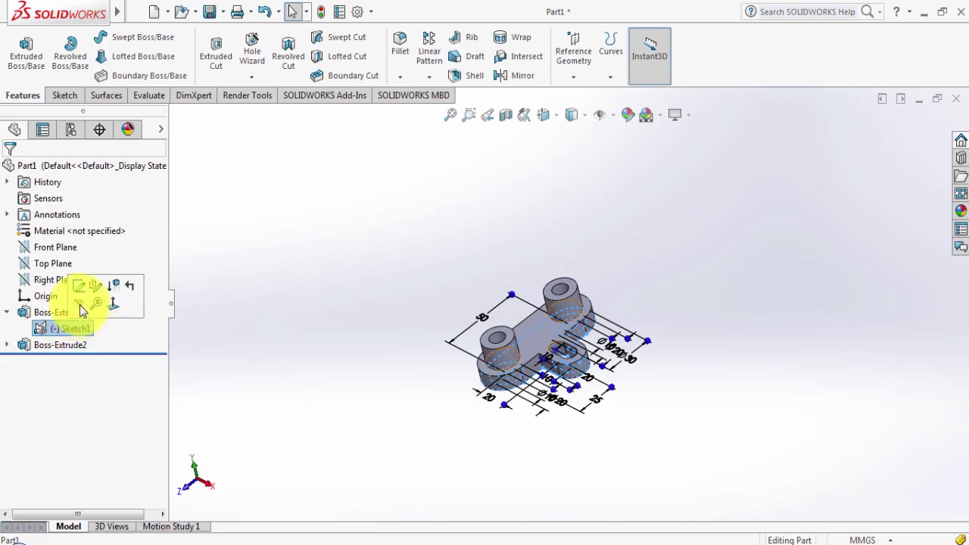
click(309, 412)
middle_drag(310, 411, 437, 316)
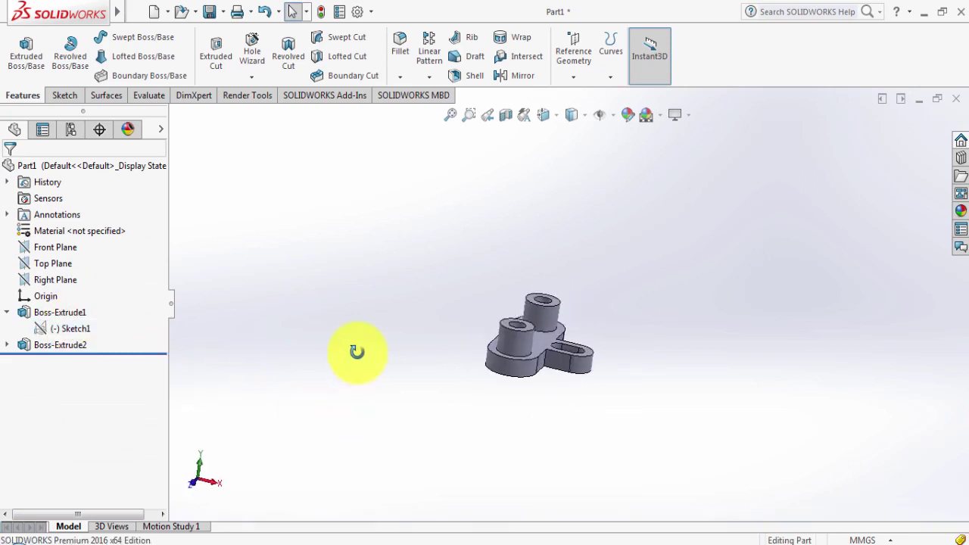
scroll(598, 325, down, 3)
middle_drag(597, 325, 303, 539)
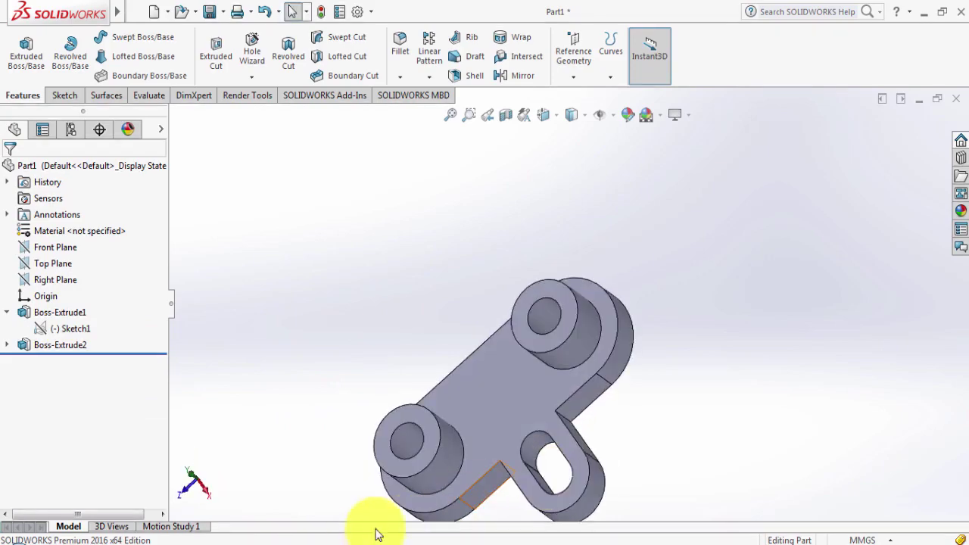
click(280, 539)
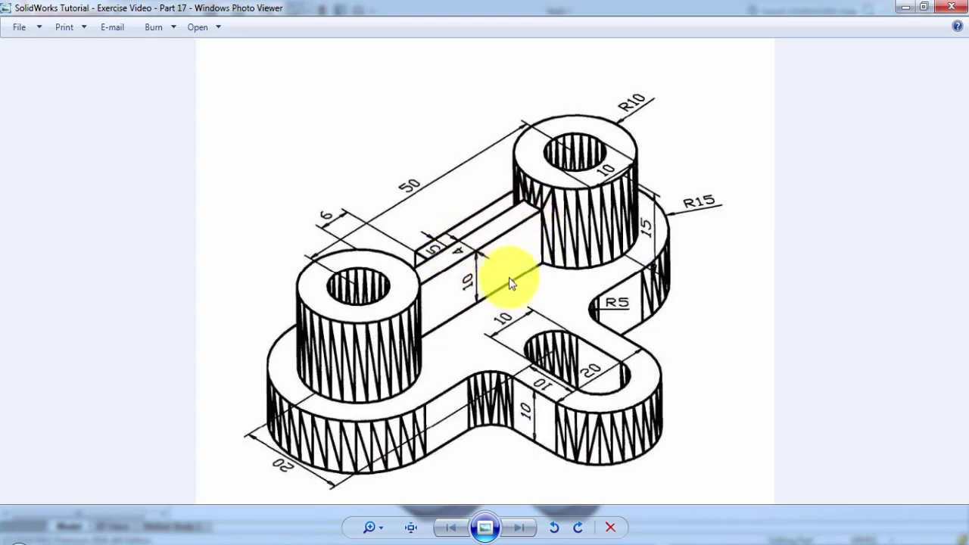
Switch back to the Part1 model in SolidWorks after studying the rib dimensions.
click(321, 536)
Start a new sketch on the plate's top face, viewed normal to it.
click(507, 404)
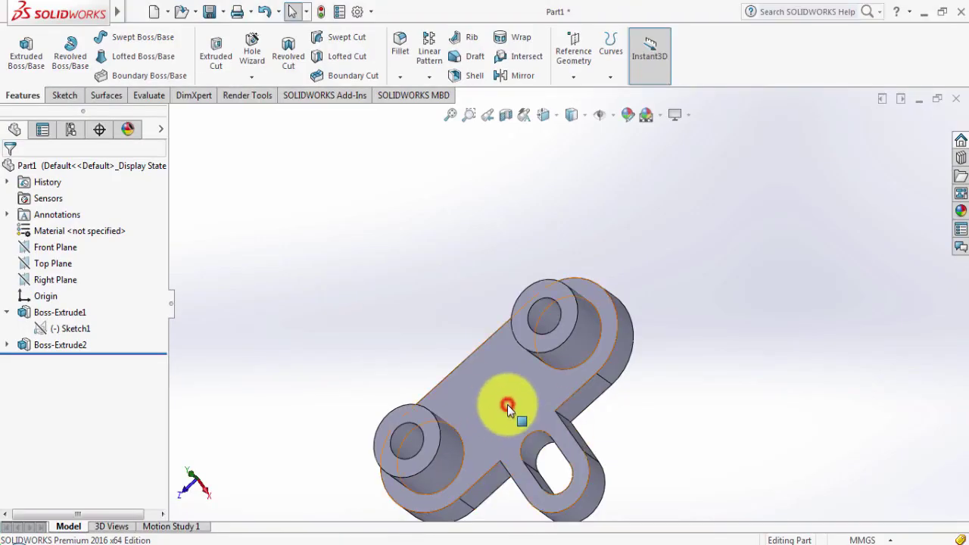
click(565, 362)
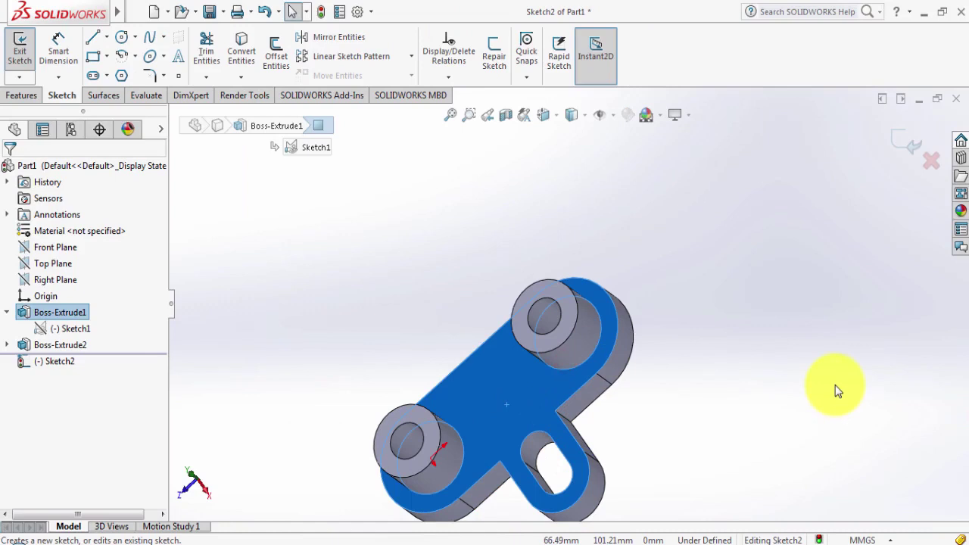
key(ctrl+8)
click(817, 373)
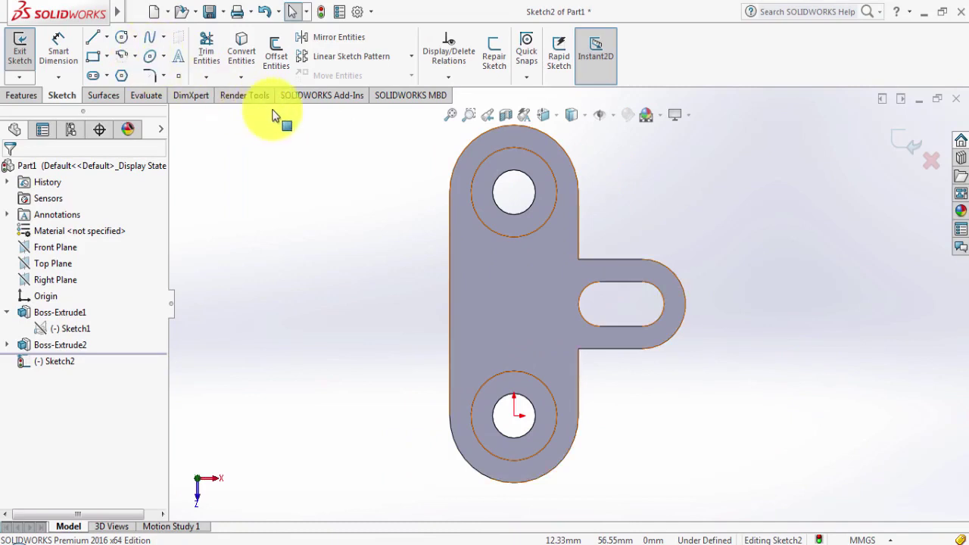
Select the upper and lower bosses' outer circles for Convert Entities.
click(242, 42)
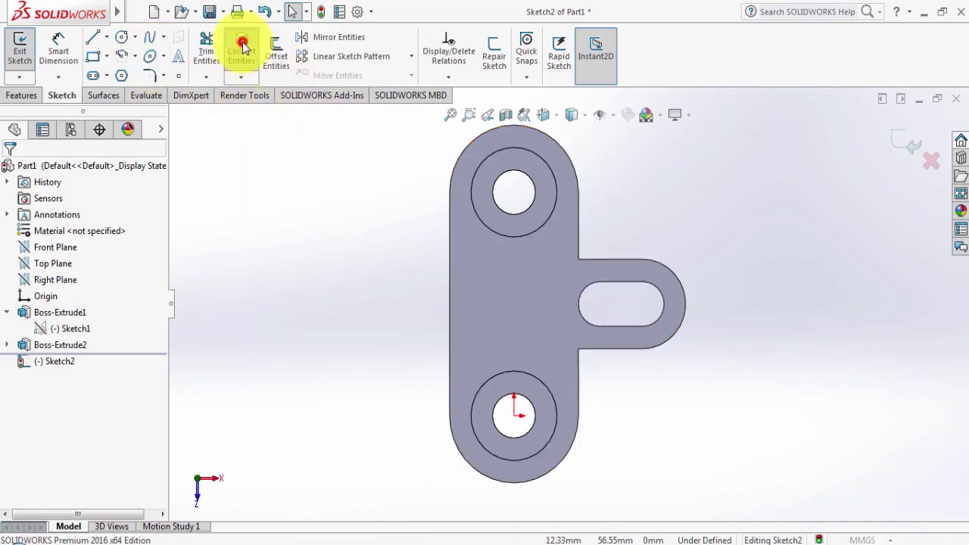
click(502, 235)
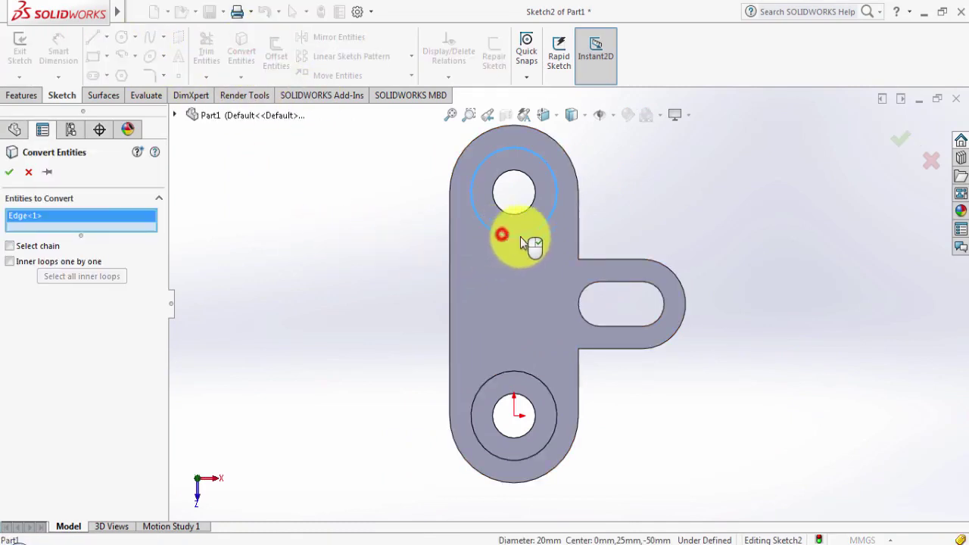
click(535, 382)
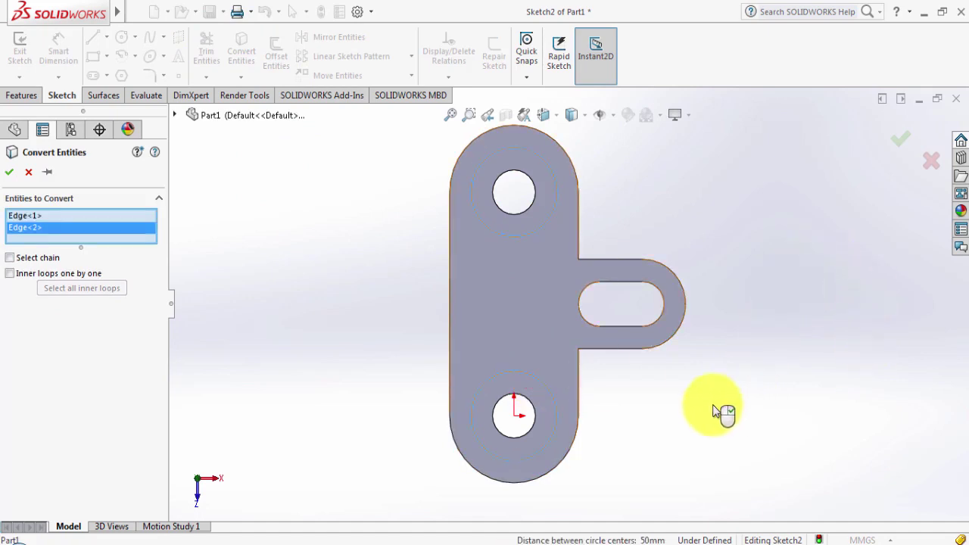
Project both boss circles and draw a vertical centerline from the top hole centre to the bottom one.
click(9, 172)
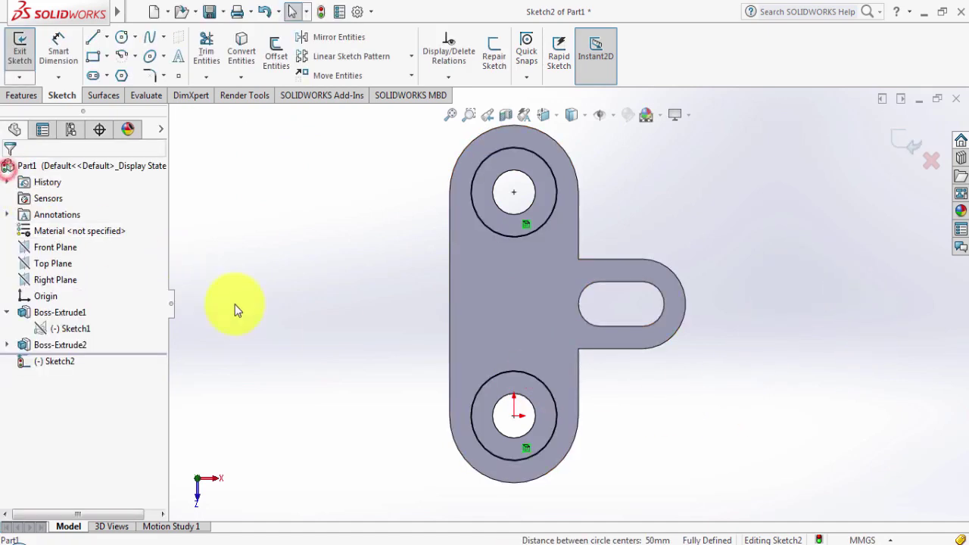
click(107, 38)
click(121, 76)
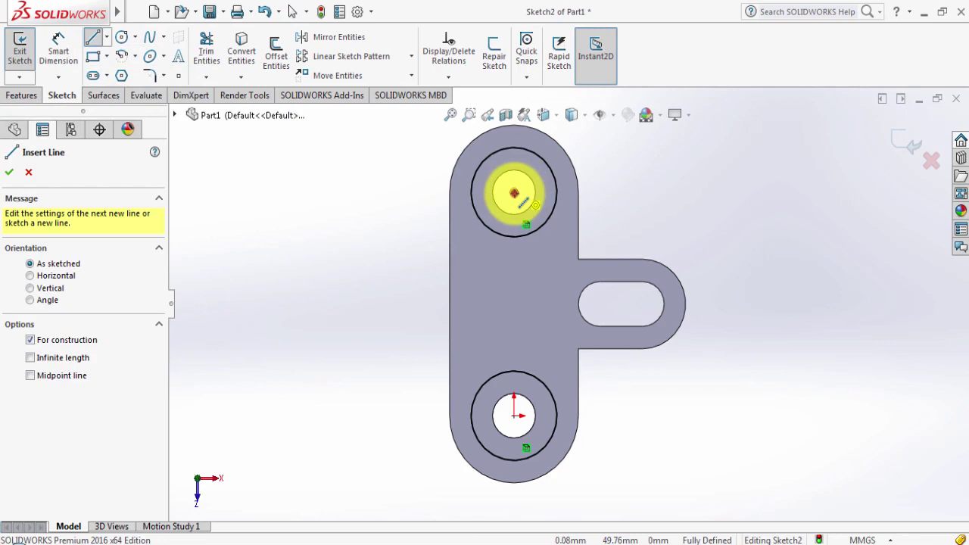
click(514, 193)
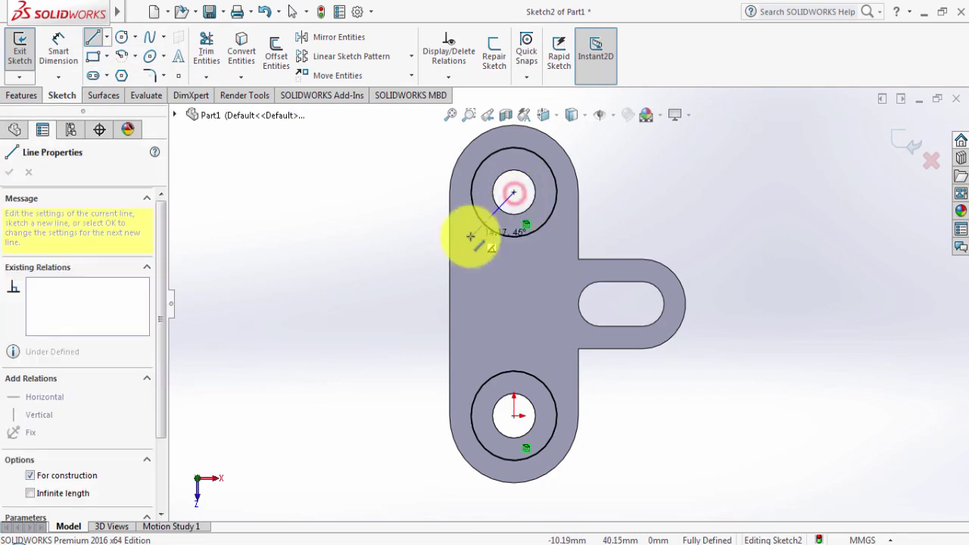
click(514, 414)
right_click(552, 323)
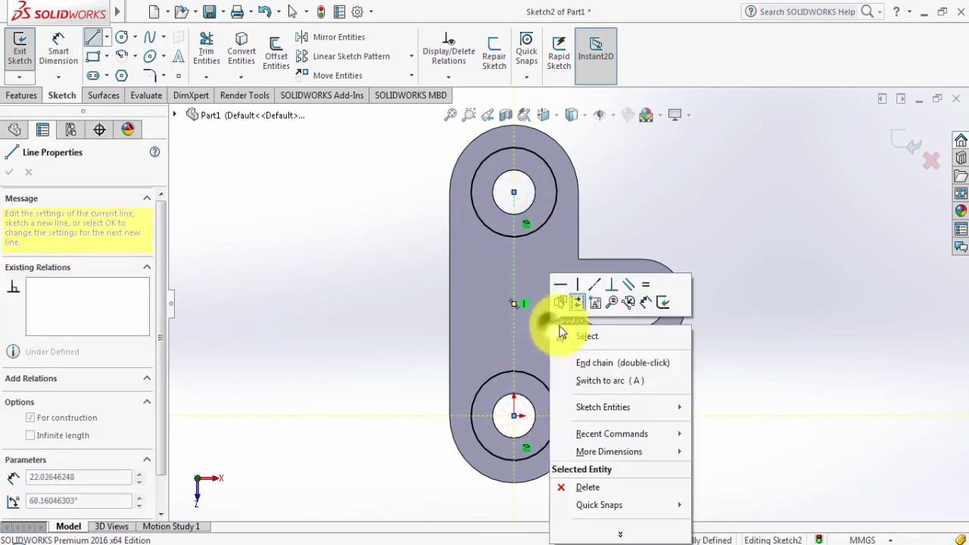
click(579, 331)
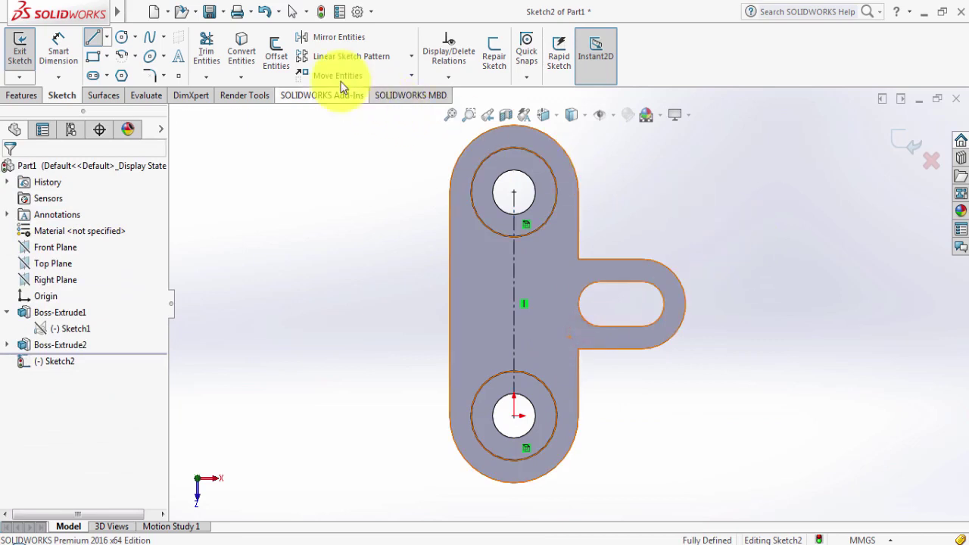
click(275, 48)
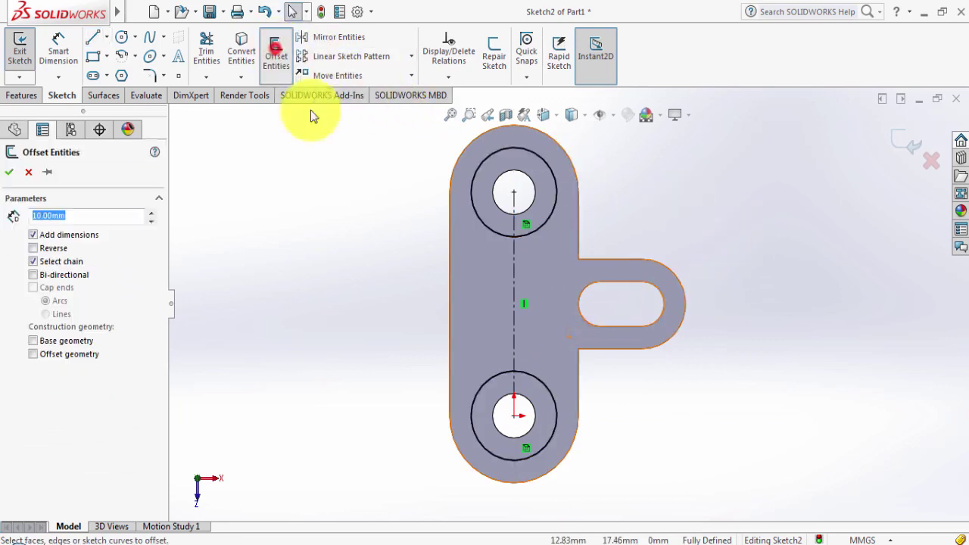
Offset the centerline 2 mm bi-directionally to form a 4 mm-wide rib outline.
click(514, 317)
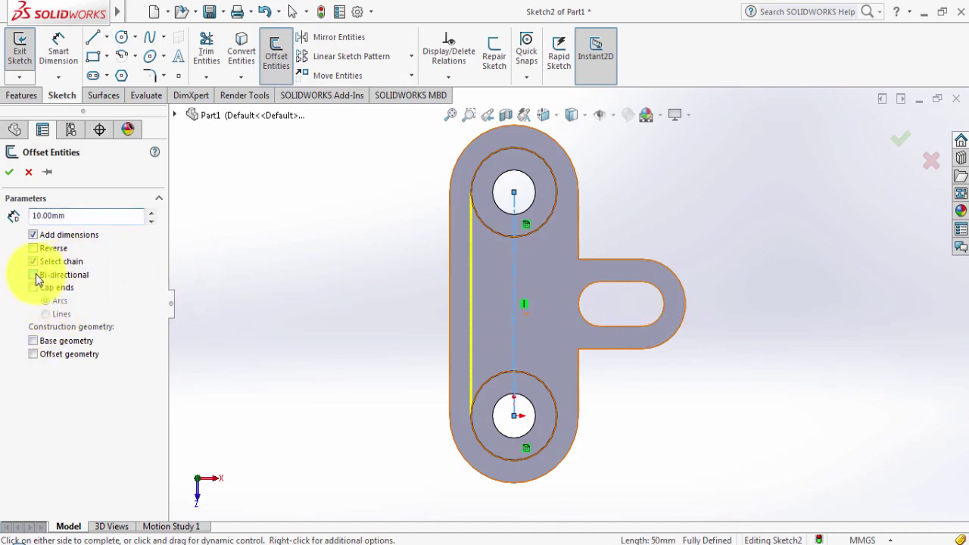
click(33, 275)
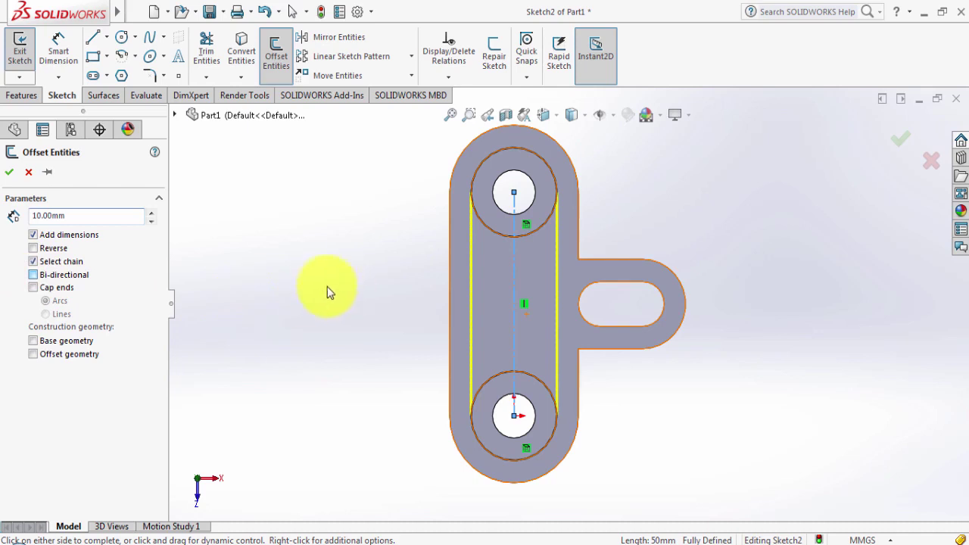
click(32, 274)
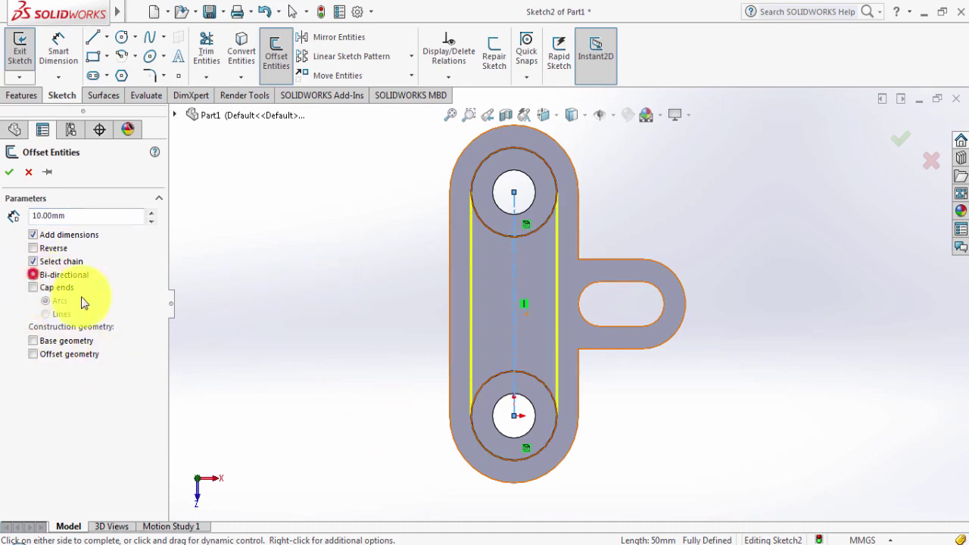
key(alt+Tab)
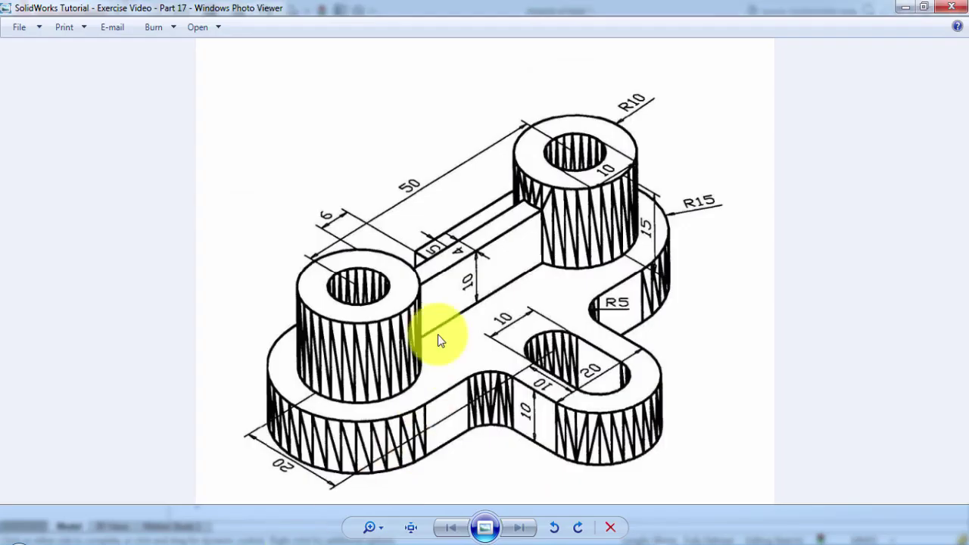
key(alt+Tab)
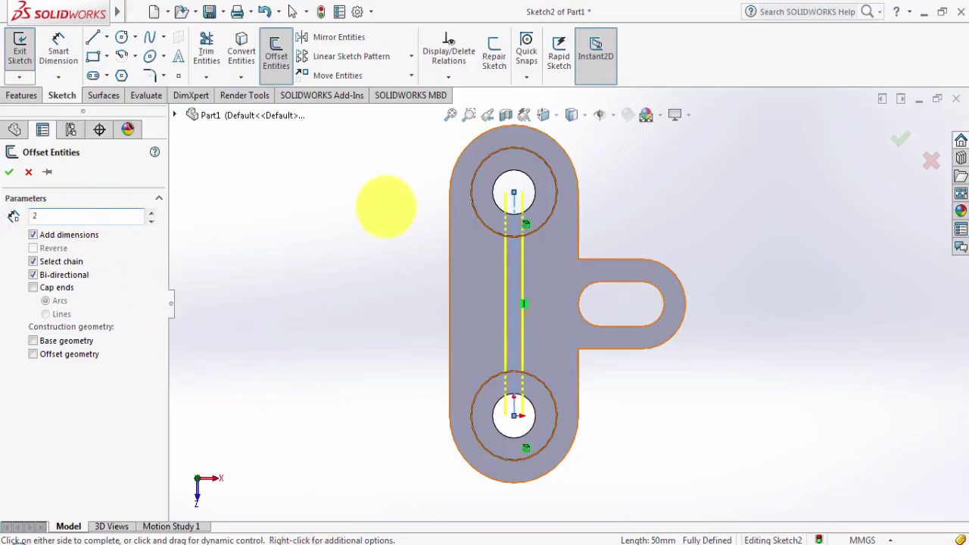
key(Return)
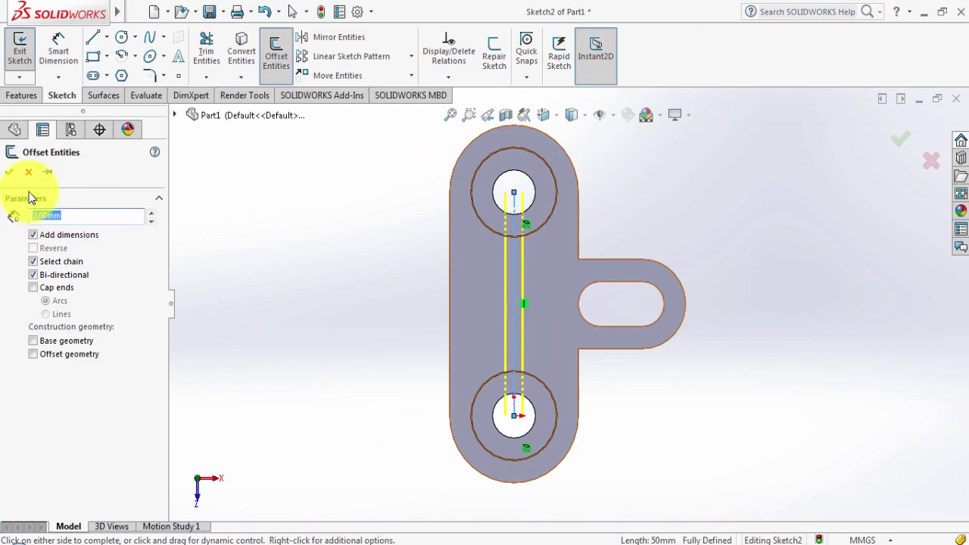
click(11, 175)
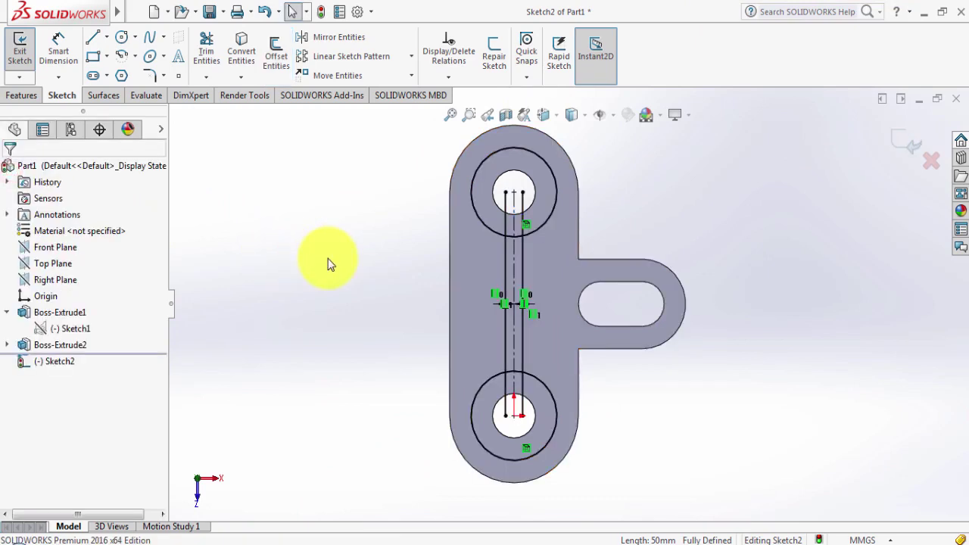
Power-trim the rib line ends inside the top boss.
scroll(657, 220, down, 2)
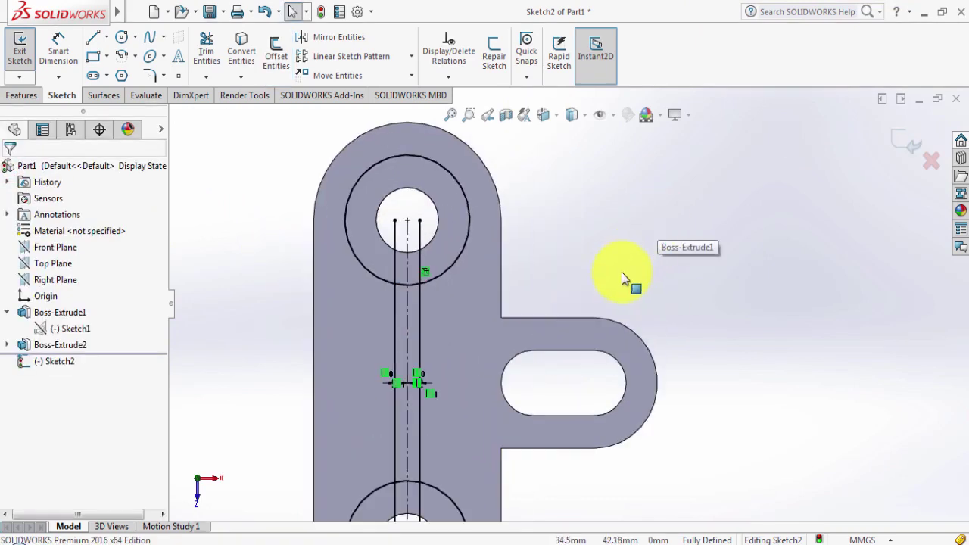
key(f)
scroll(381, 346, down, 3)
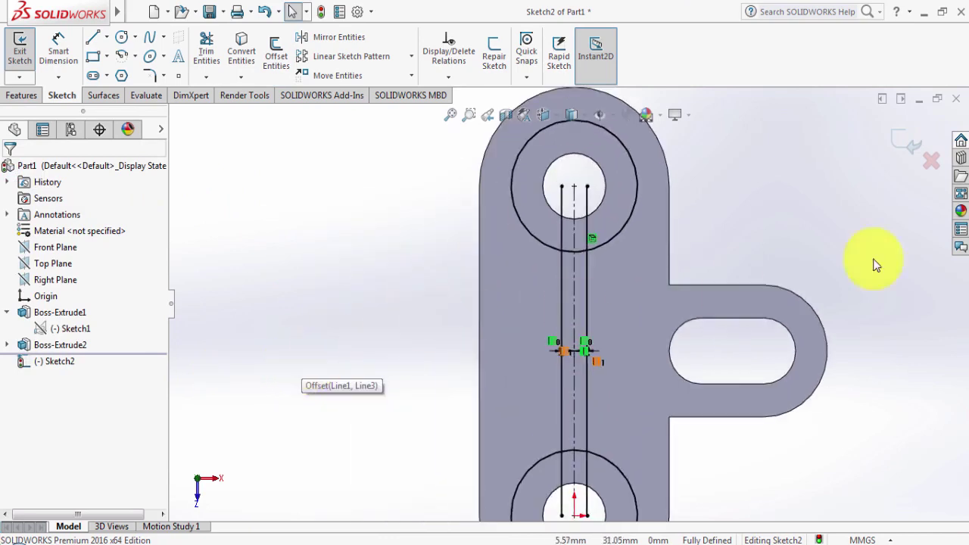
scroll(752, 233, down, 2)
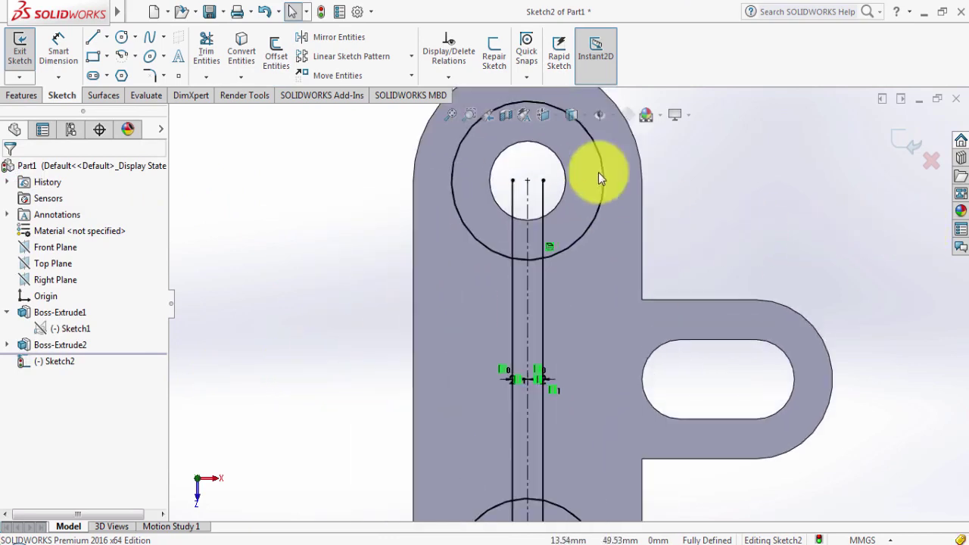
click(206, 41)
drag(433, 214, 472, 202)
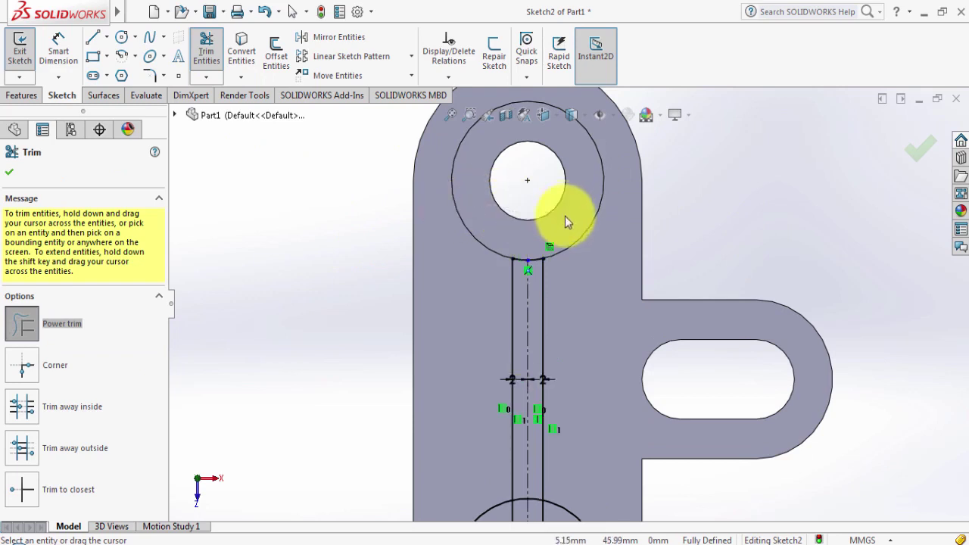
Trim the rib line ends inside the bottom boss and the short arc between the rib lines.
scroll(560, 316, up, 2)
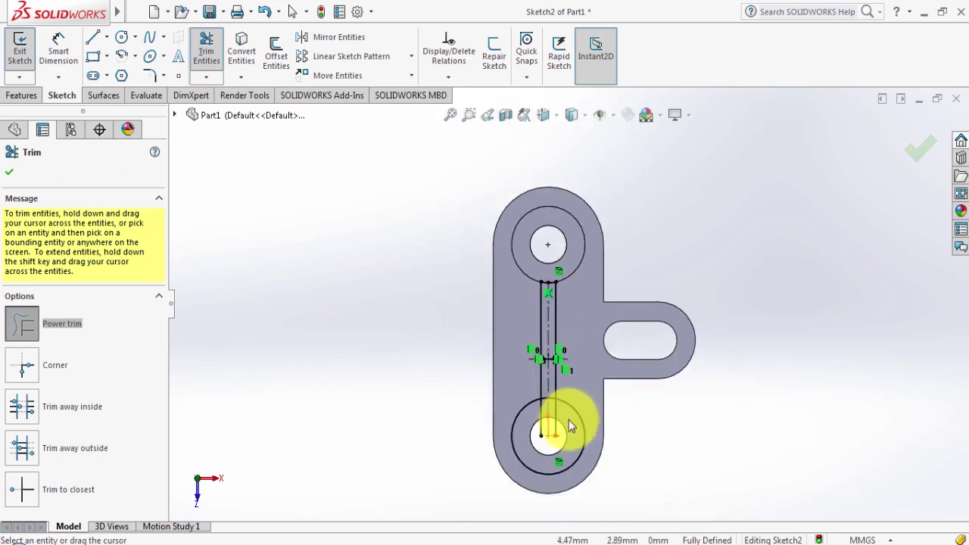
scroll(568, 420, up, 2)
scroll(551, 340, down, 4)
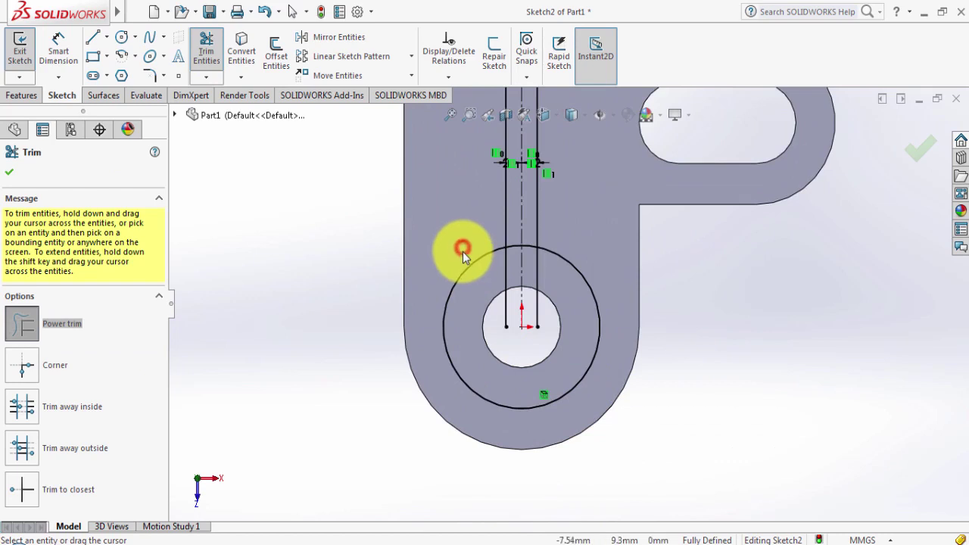
mouse_move(452, 236)
mouse_down()
mouse_move(481, 311)
mouse_move(568, 281)
mouse_up()
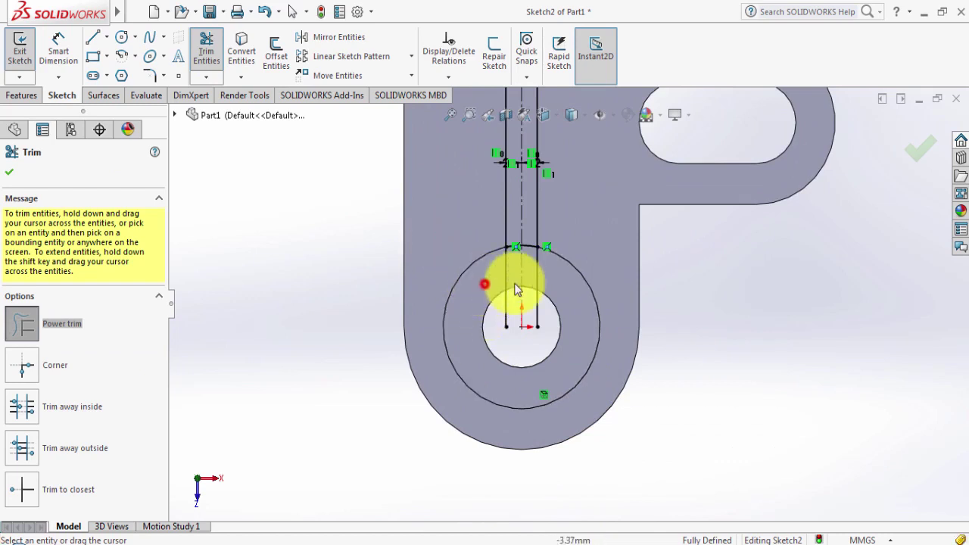
click(529, 247)
scroll(551, 193, up, 2)
scroll(563, 156, up, 1)
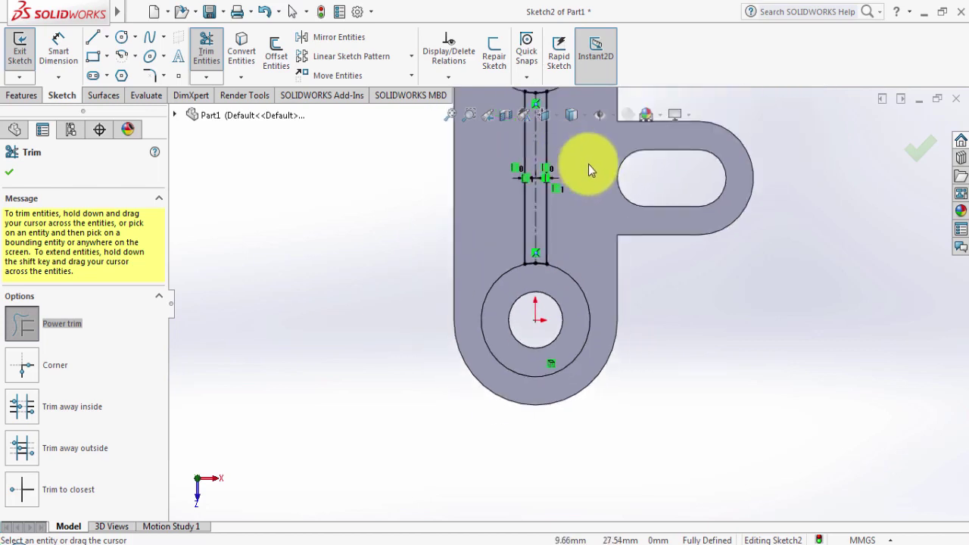
scroll(588, 164, up, 2)
scroll(545, 242, down, 3)
scroll(517, 277, down, 2)
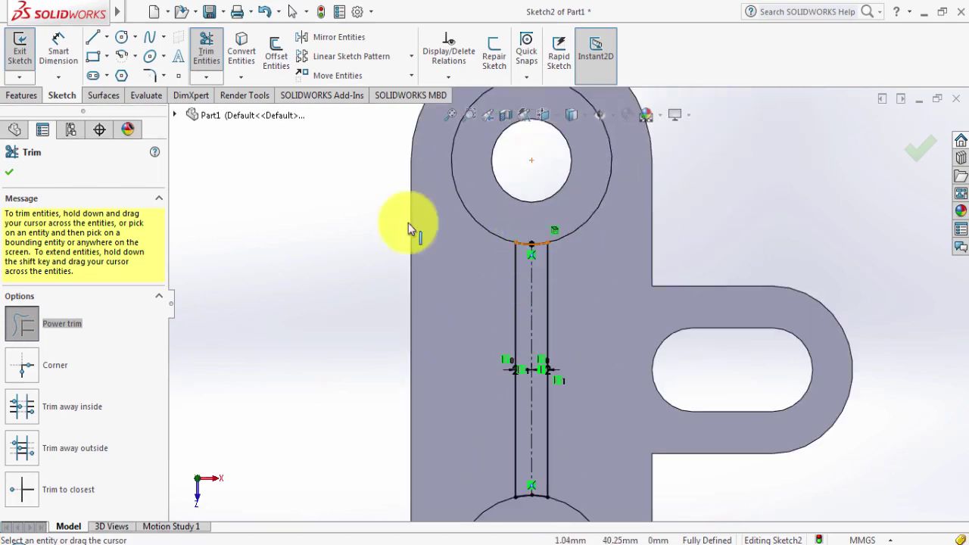
click(9, 172)
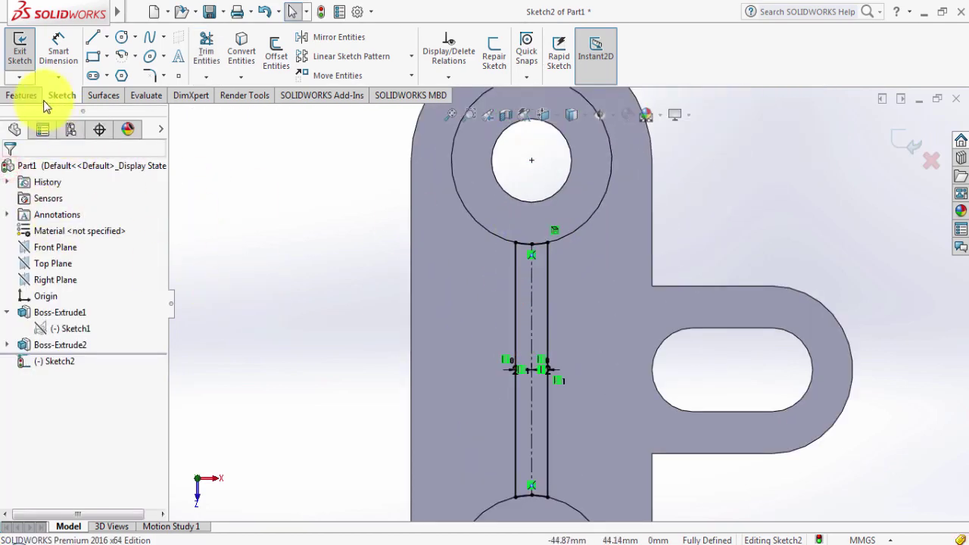
mouse_move(331, 284)
middle_down()
mouse_move(264, 188)
mouse_move(320, 219)
mouse_move(318, 143)
mouse_move(314, 190)
middle_up()
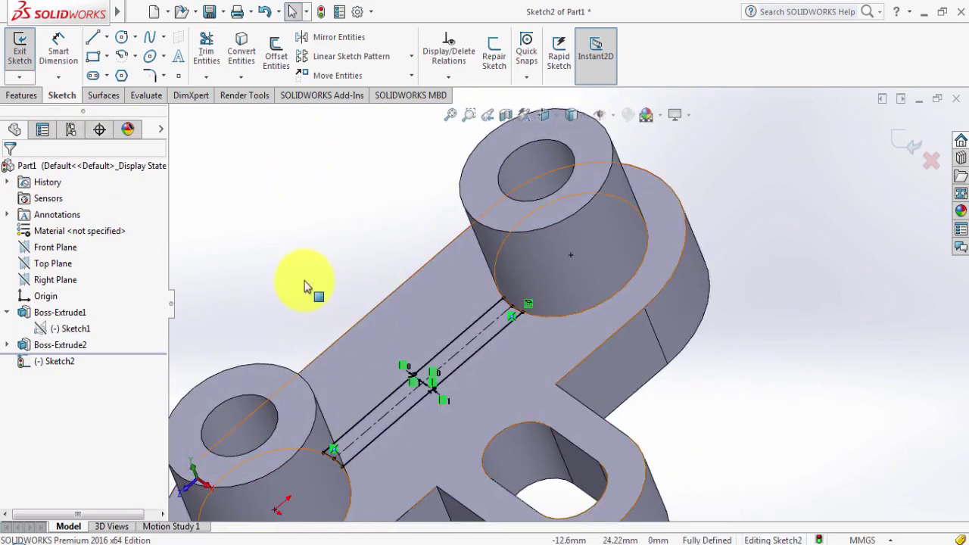
scroll(306, 286, up, 2)
scroll(359, 306, down, 2)
scroll(591, 295, up, 3)
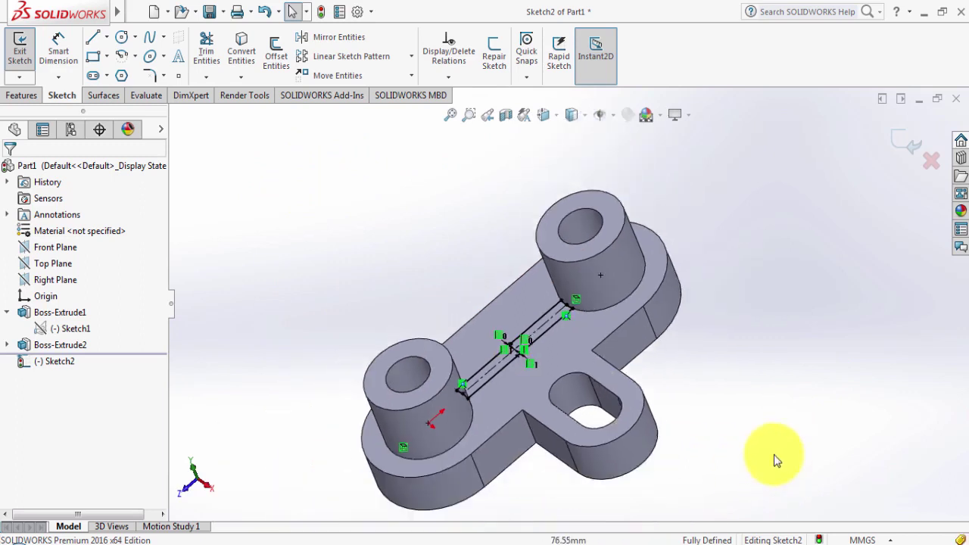
scroll(509, 420, down, 2)
scroll(522, 402, up, 2)
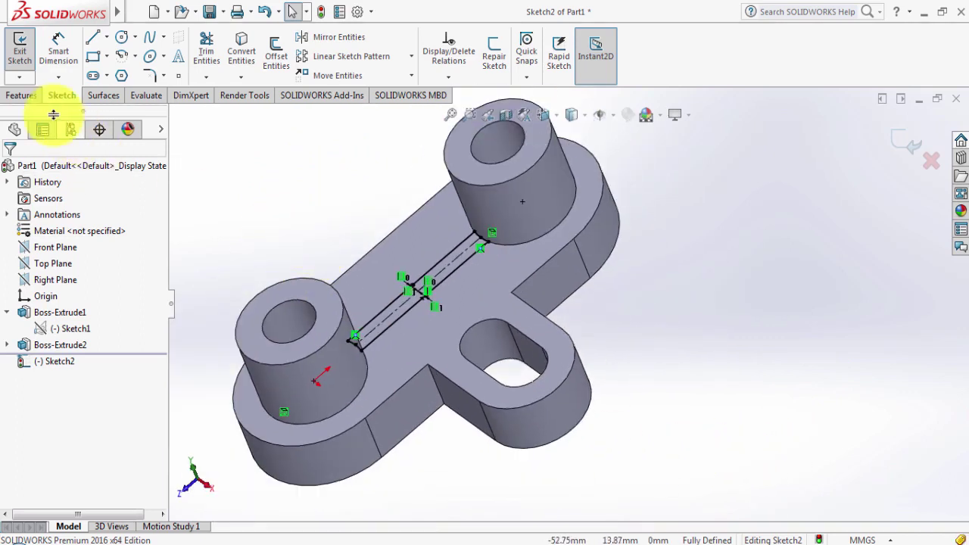
Extrude the rib sketch Blind to a depth of 10 mm as Boss-Extrude3.
click(26, 93)
click(25, 62)
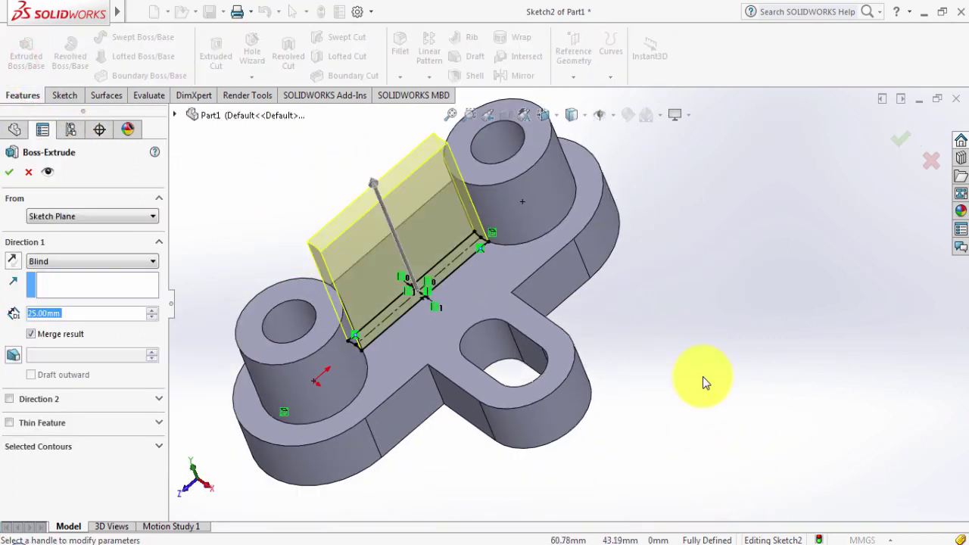
click(310, 537)
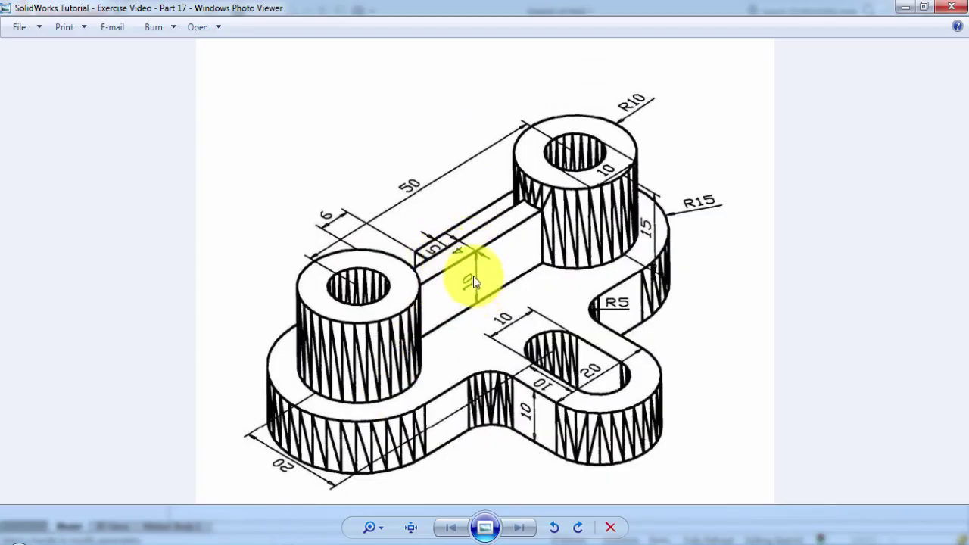
click(309, 537)
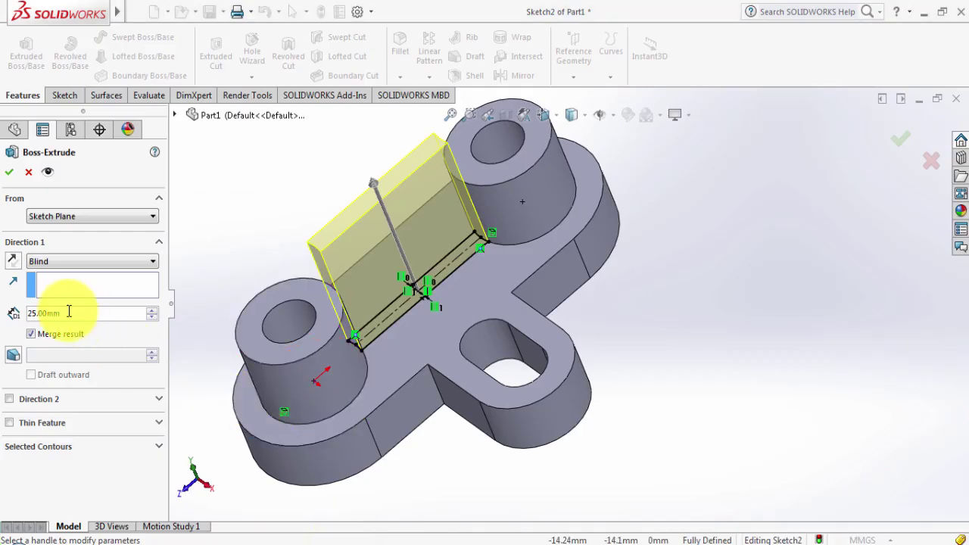
drag(67, 313, 4, 314)
text(10)
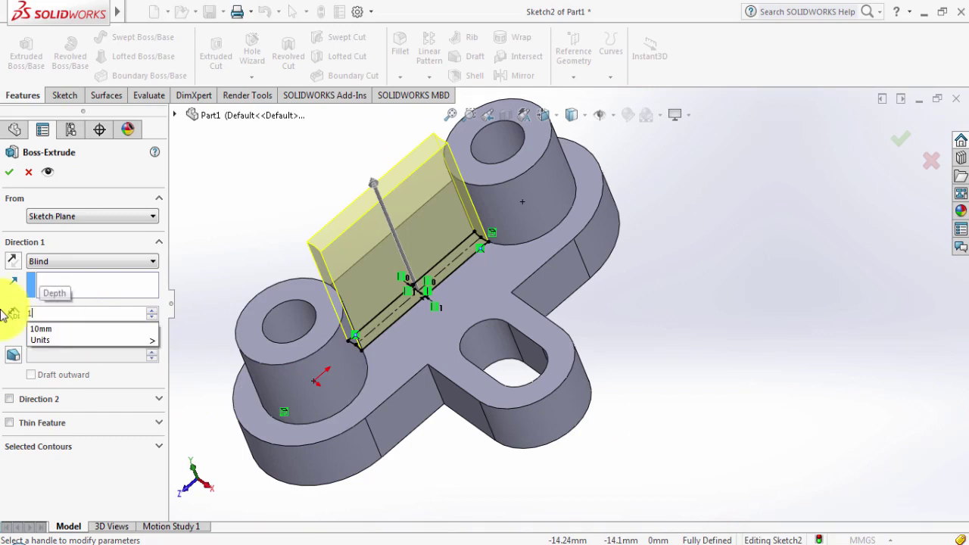
key(Return)
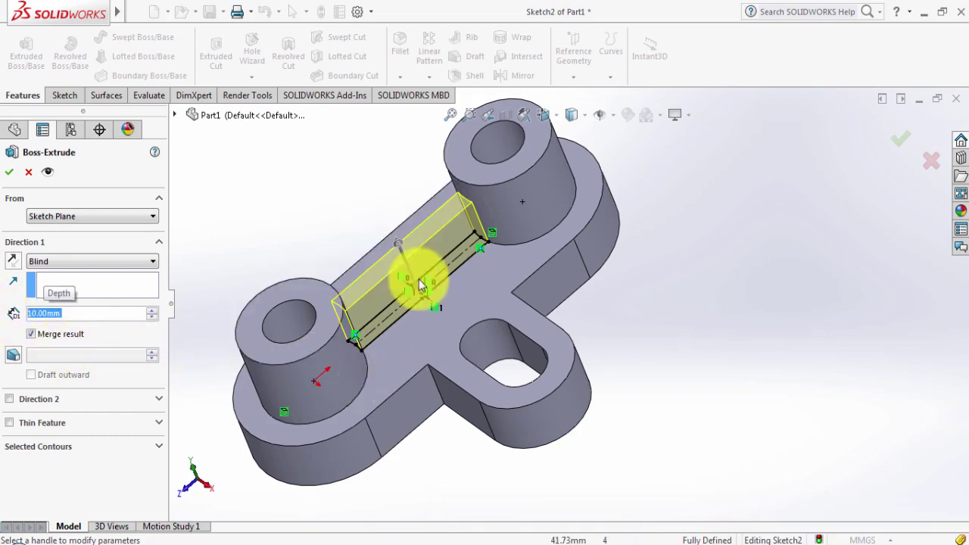
mouse_move(669, 288)
middle_down()
mouse_move(676, 242)
mouse_move(508, 230)
middle_up()
click(10, 178)
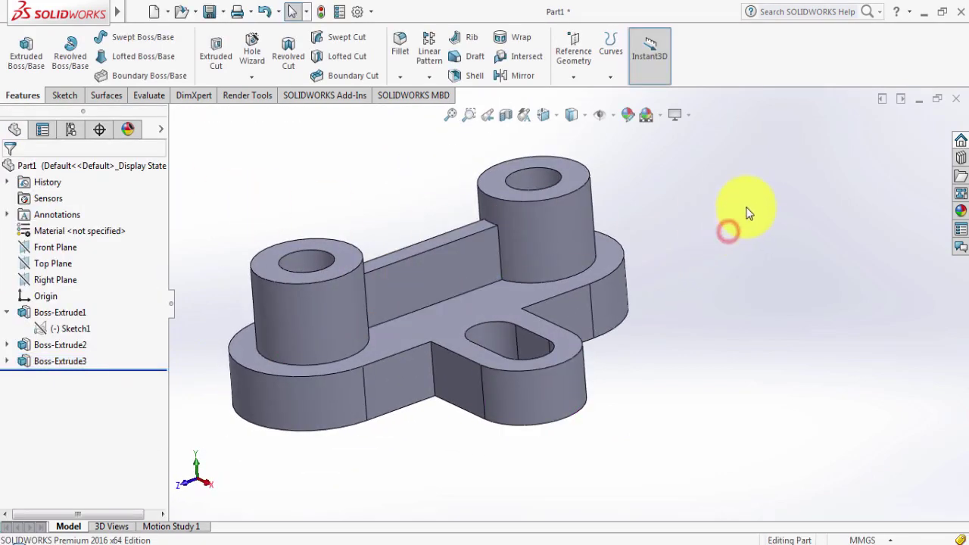
Compare the part with the reference drawing and select the base plate face for sketching.
mouse_move(726, 230)
middle_down()
mouse_move(740, 371)
mouse_move(703, 259)
mouse_move(761, 224)
middle_up()
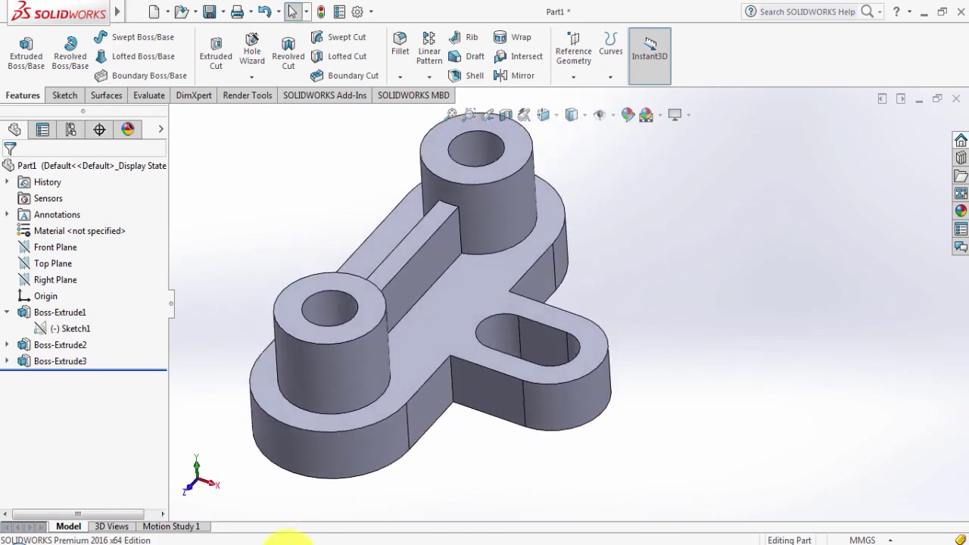
click(289, 539)
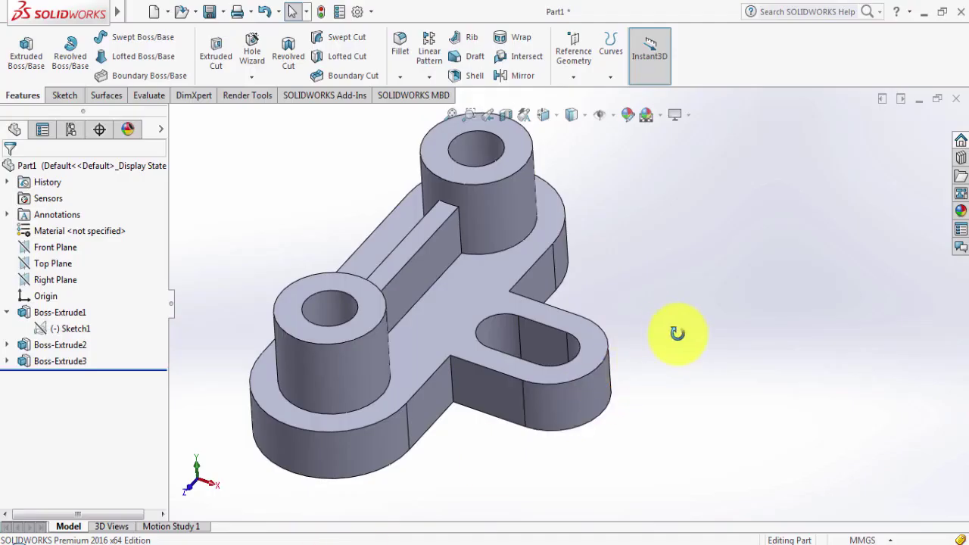
mouse_move(678, 333)
middle_down()
mouse_move(705, 464)
mouse_move(357, 320)
middle_up()
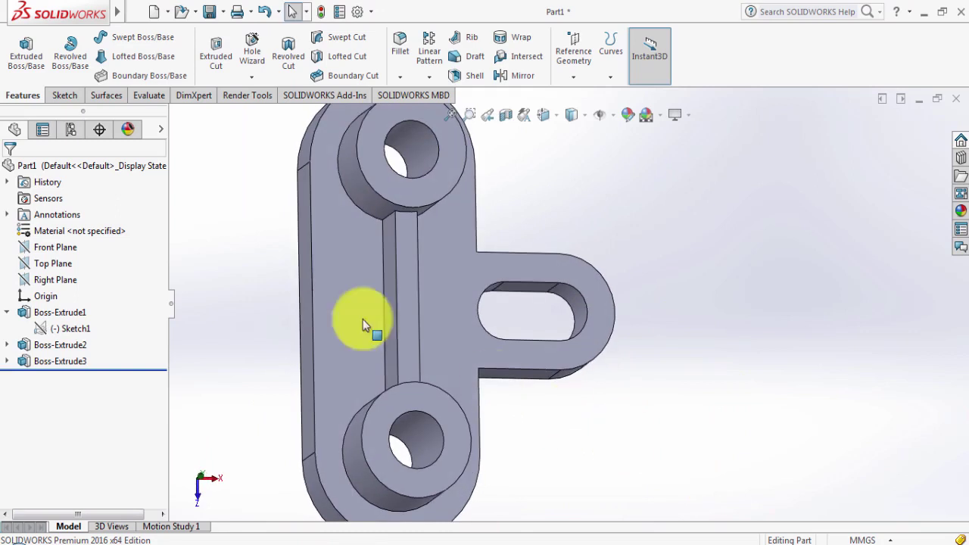
click(331, 292)
Start Sketch3 on the base face and draw a corner rectangle straddling the plate's left edge.
key(ctrl+8)
click(389, 246)
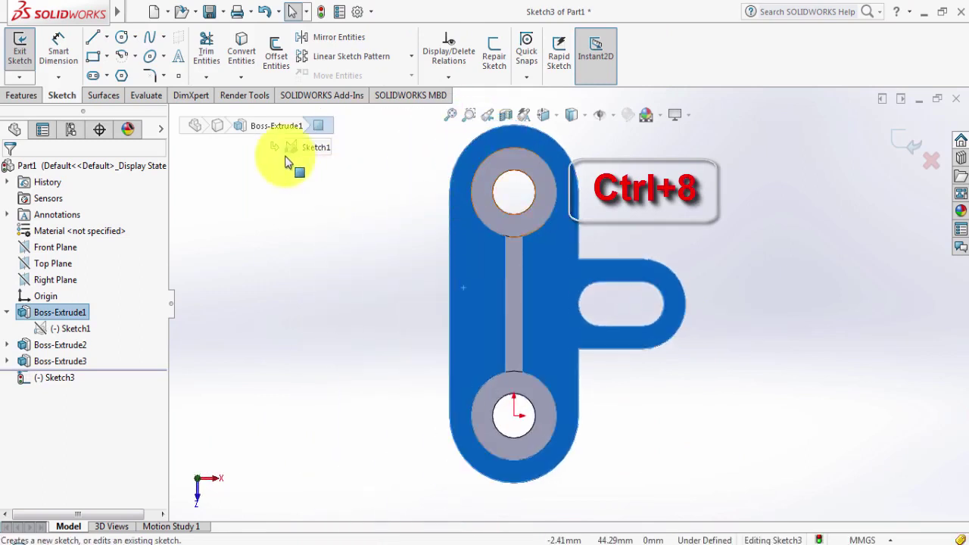
click(92, 56)
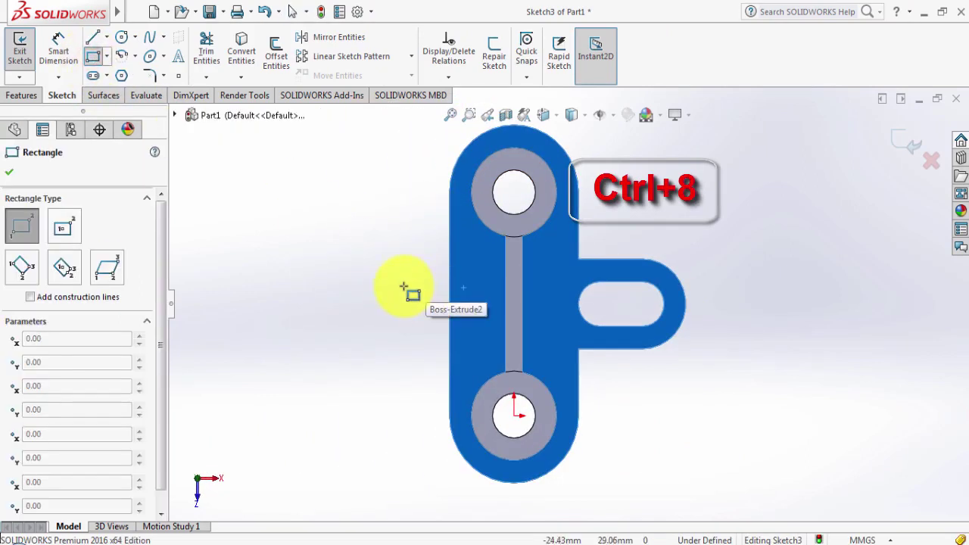
click(404, 285)
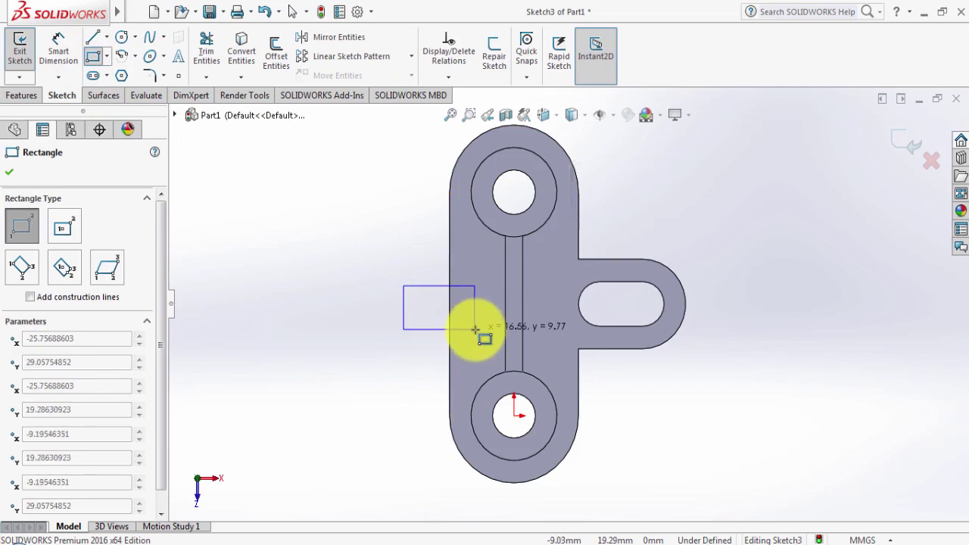
click(475, 327)
right_click(333, 219)
click(362, 232)
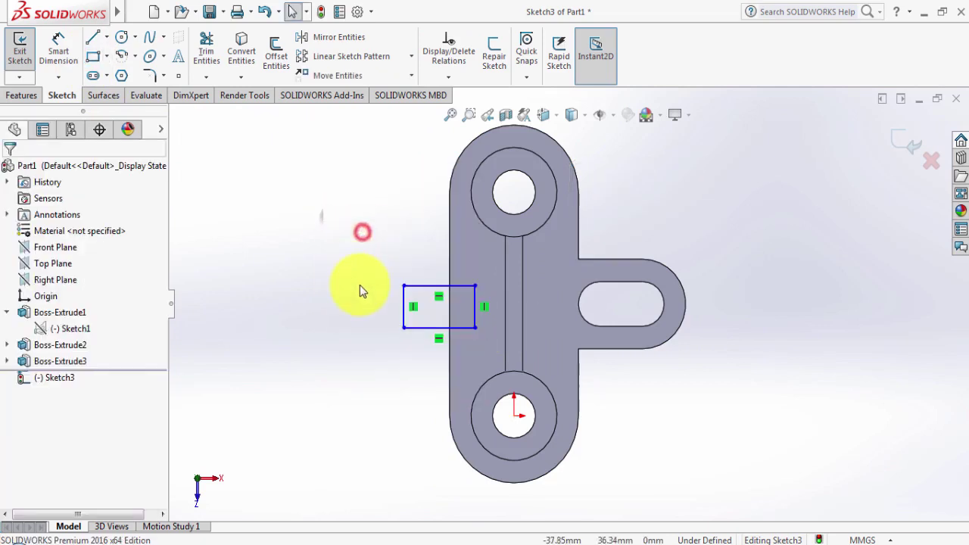
click(276, 542)
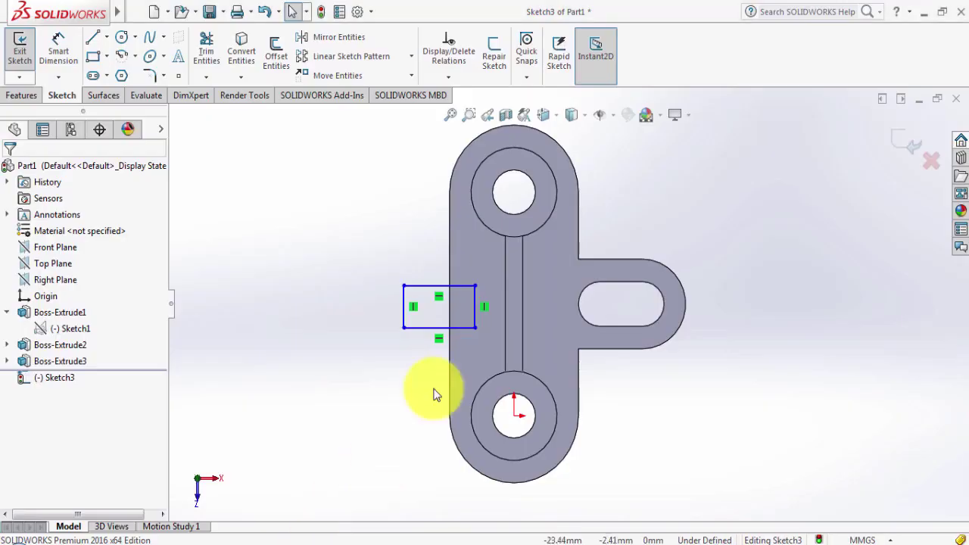
Dimension the rectangle 6 mm tall on its left edge and 5 mm wide on its top edge.
click(47, 44)
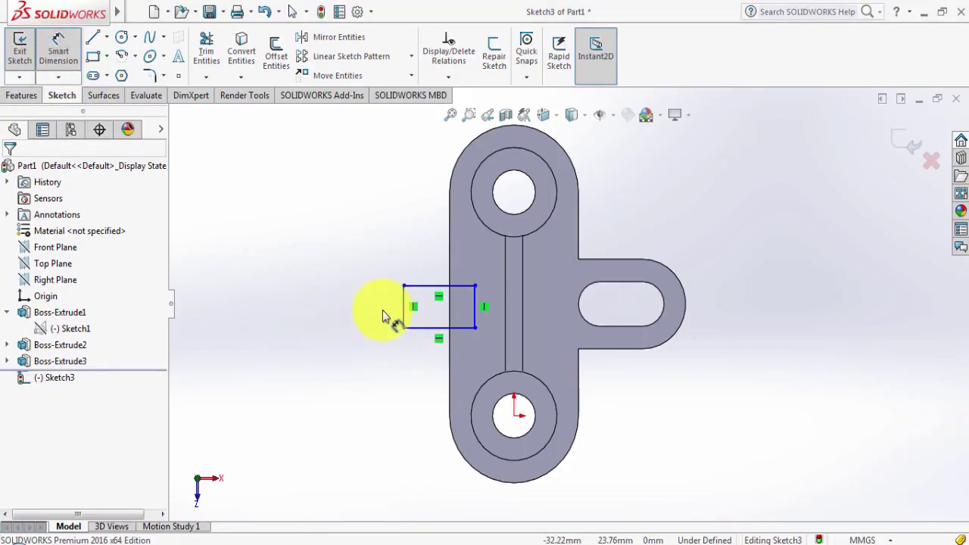
click(405, 318)
click(345, 310)
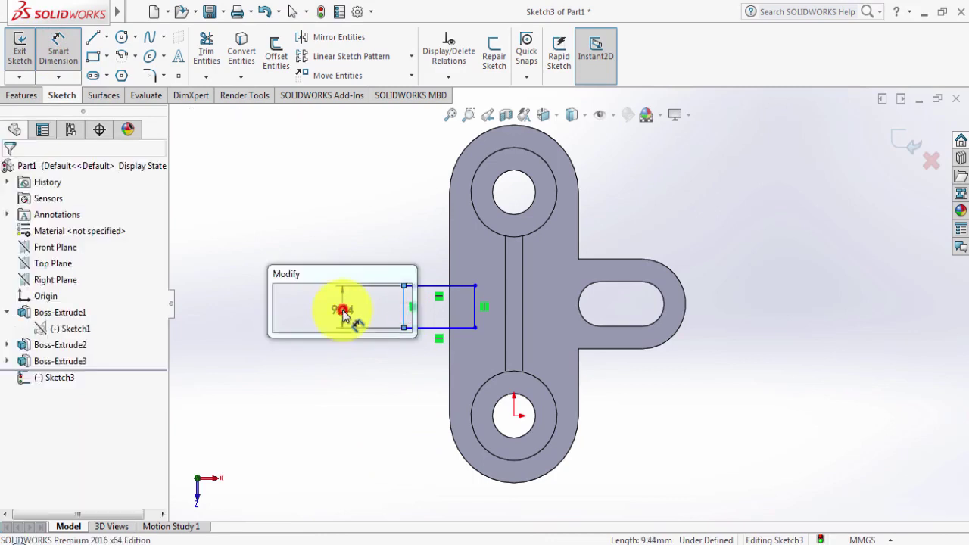
text(6)
key(Return)
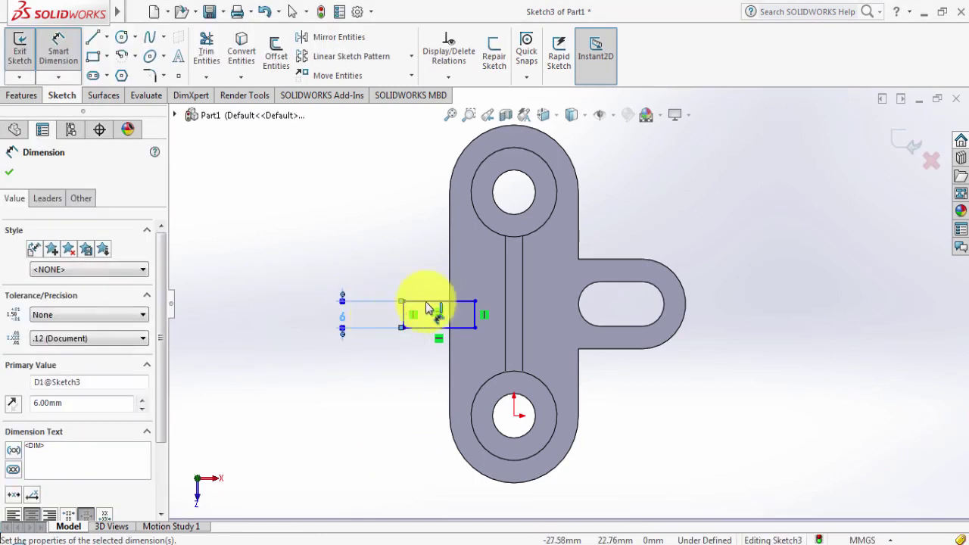
click(425, 302)
click(415, 260)
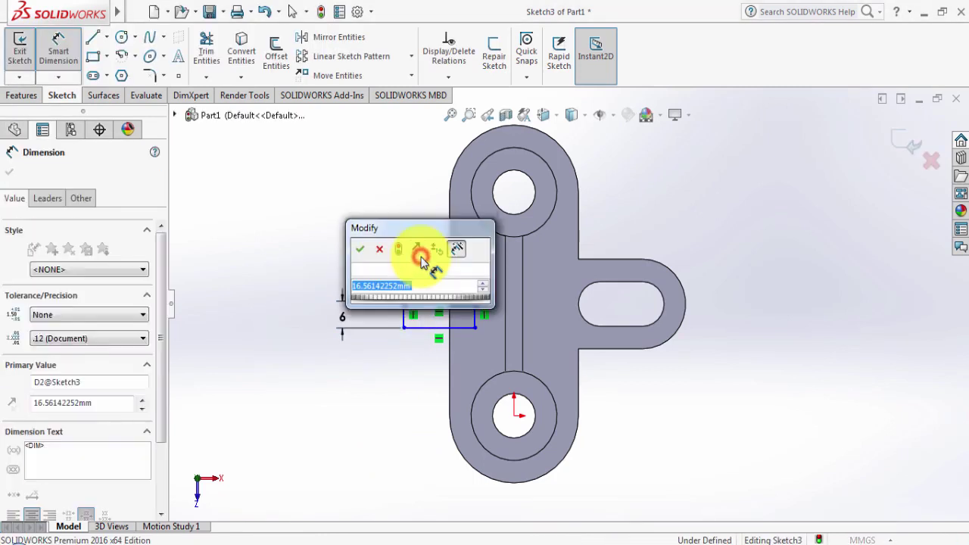
text(5)
key(Return)
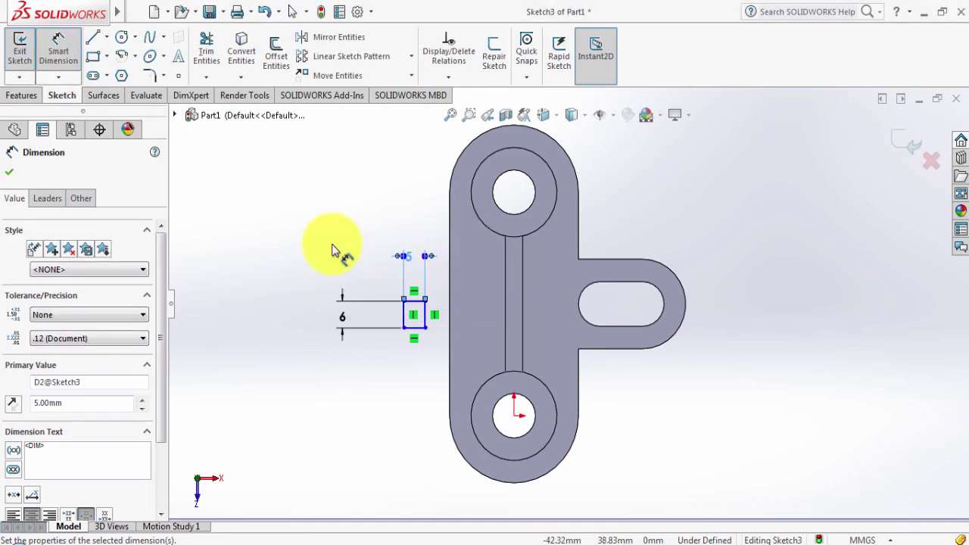
click(12, 153)
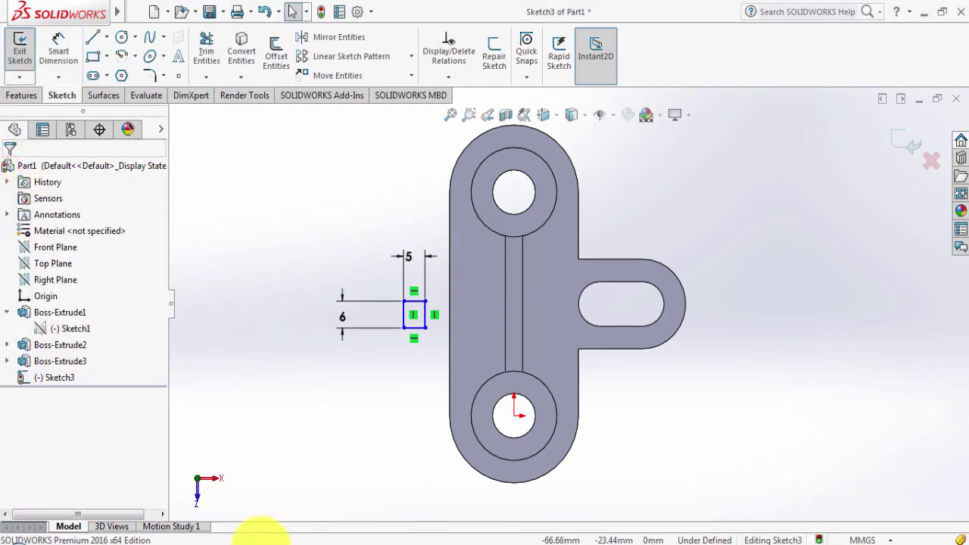
Make the rectangle's left-side midpoint coincident with the plate's left edge, fully defining the sketch.
click(261, 537)
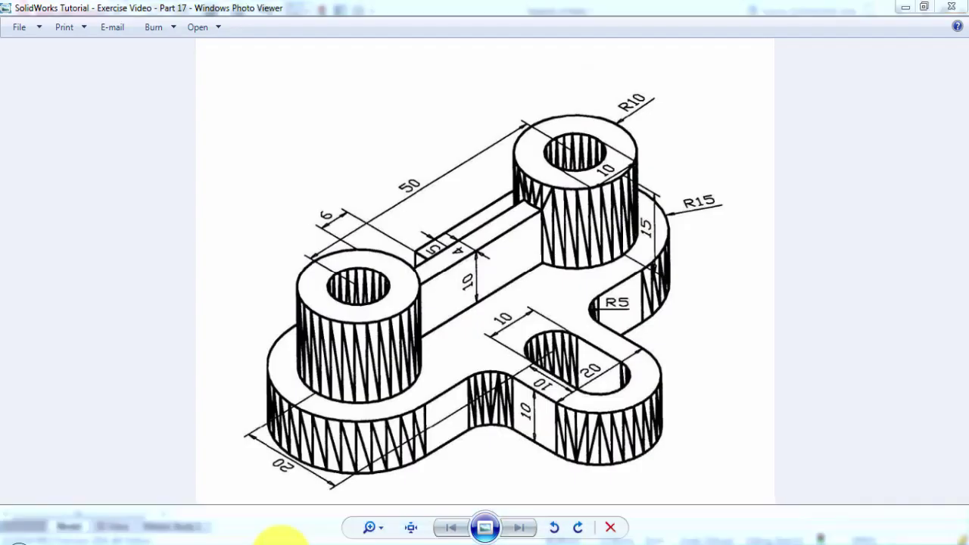
click(273, 538)
scroll(356, 412, down, 5)
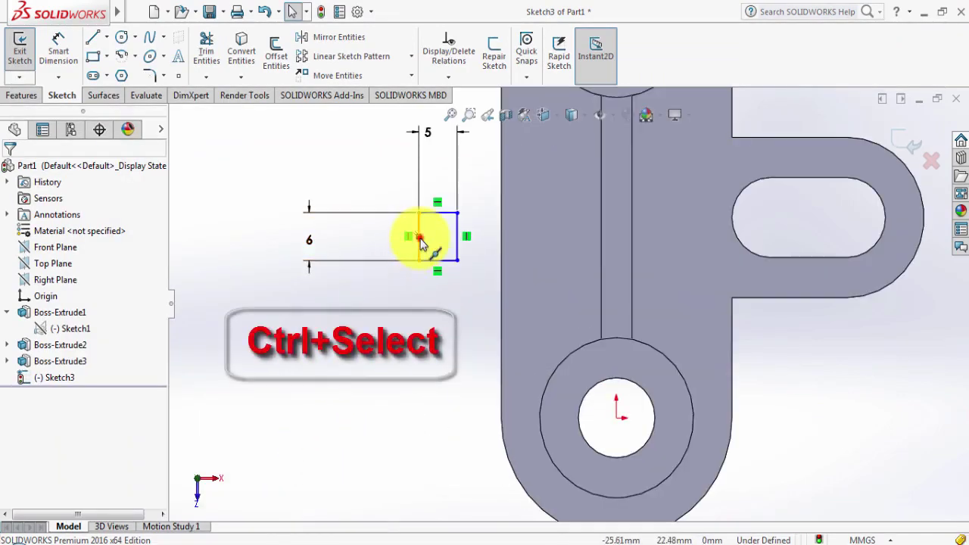
click(419, 239)
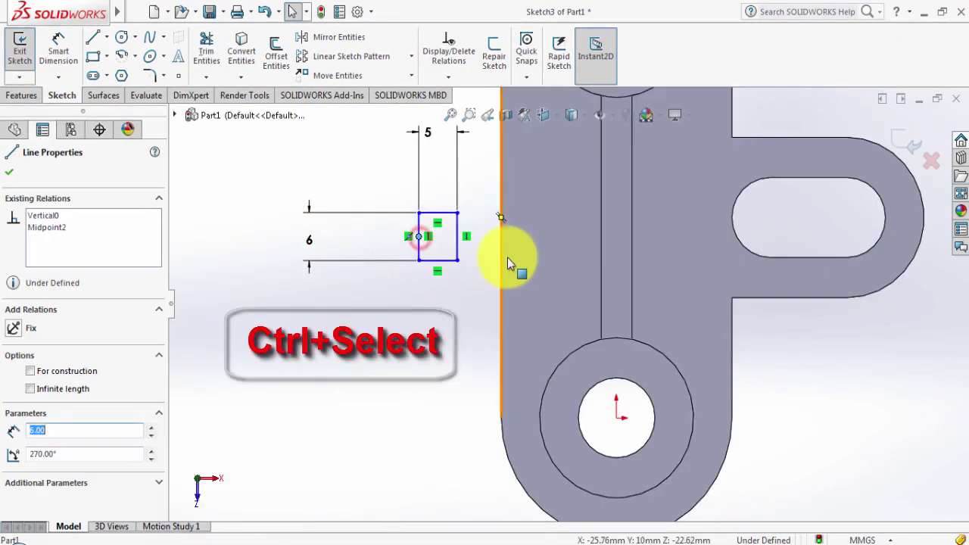
ctrl+click(500, 218)
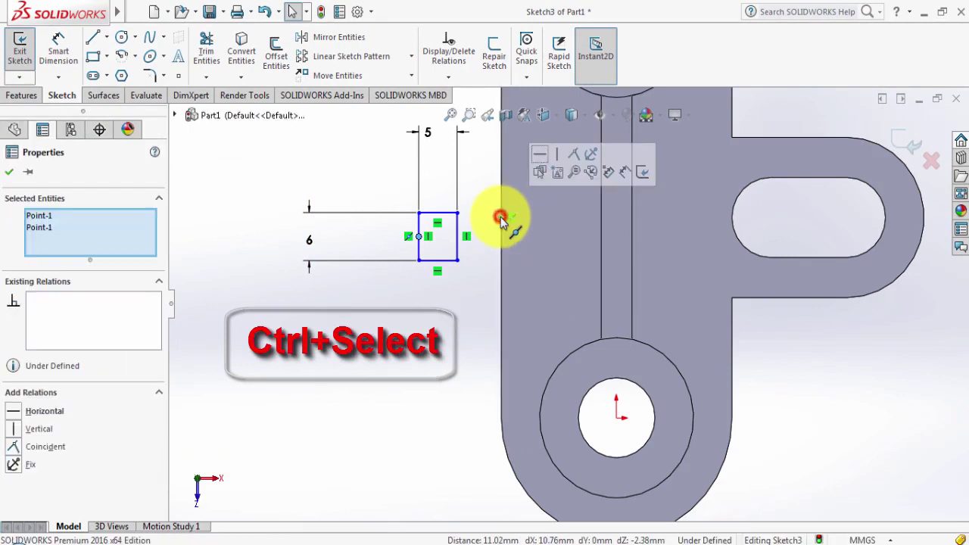
click(574, 153)
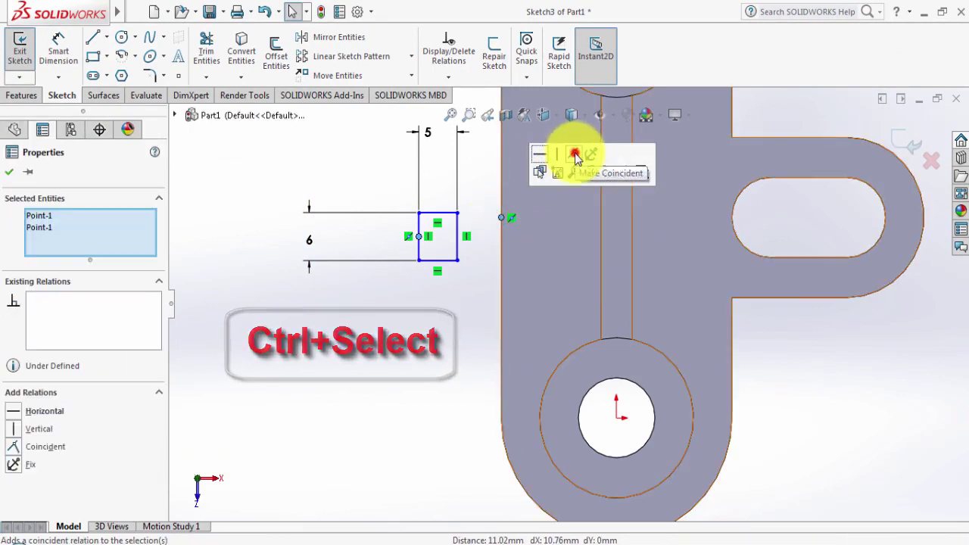
click(843, 383)
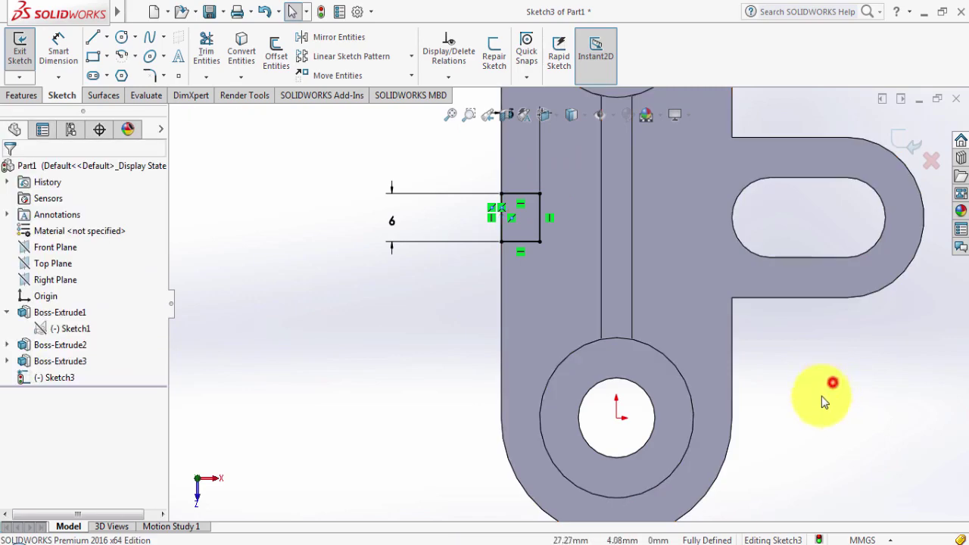
middle_drag(821, 396, 637, 292)
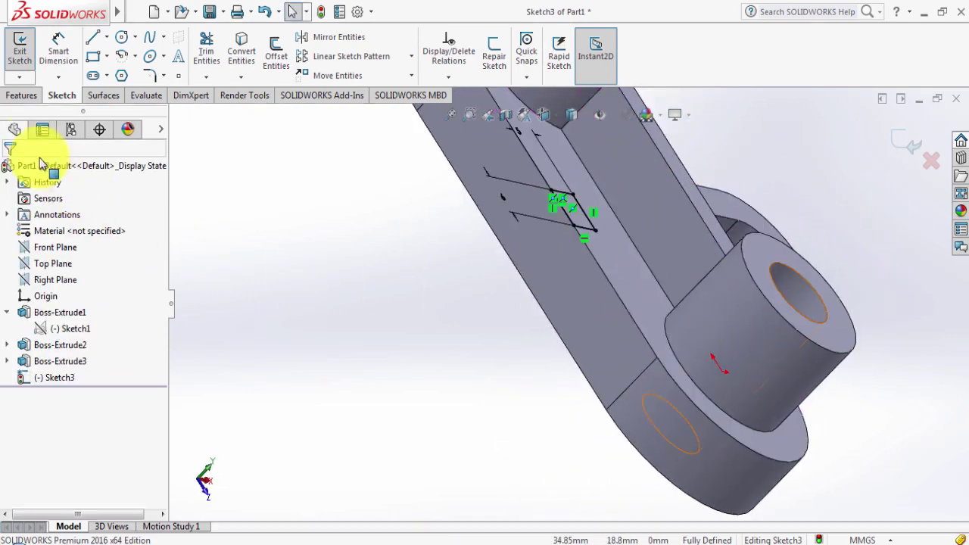
Extruded-cut the rectangle Through All to make the 5 × 6 mm notch, Cut-Extrude1.
click(21, 96)
click(219, 49)
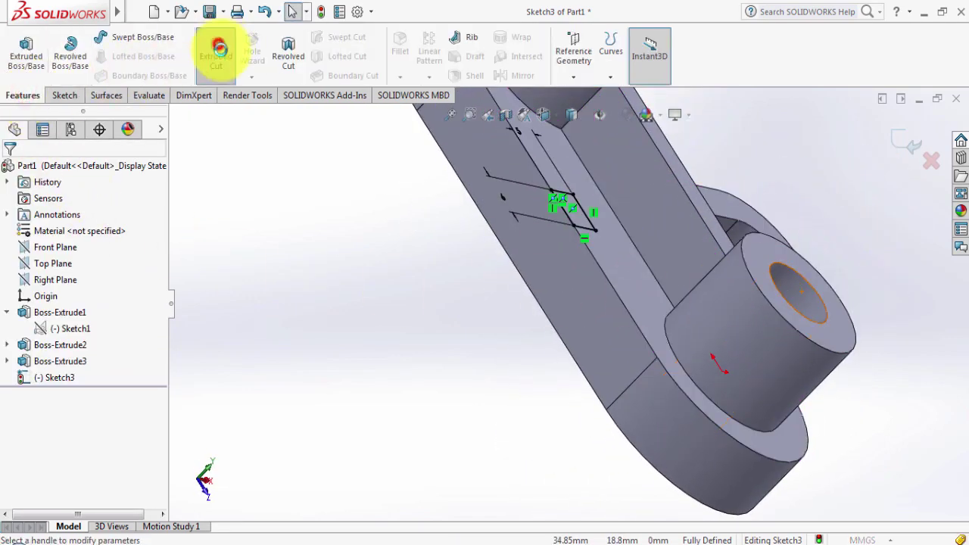
middle_drag(386, 318, 340, 361)
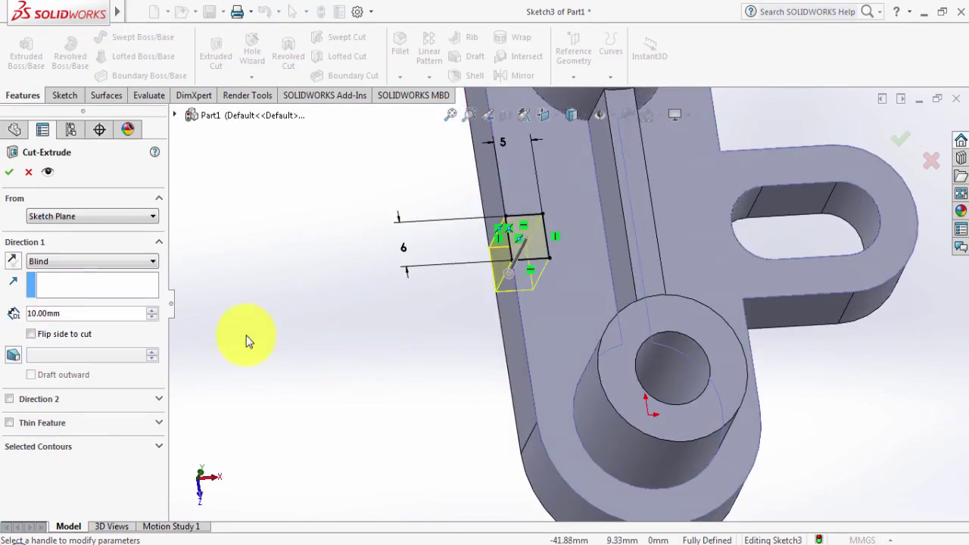
click(60, 268)
click(67, 278)
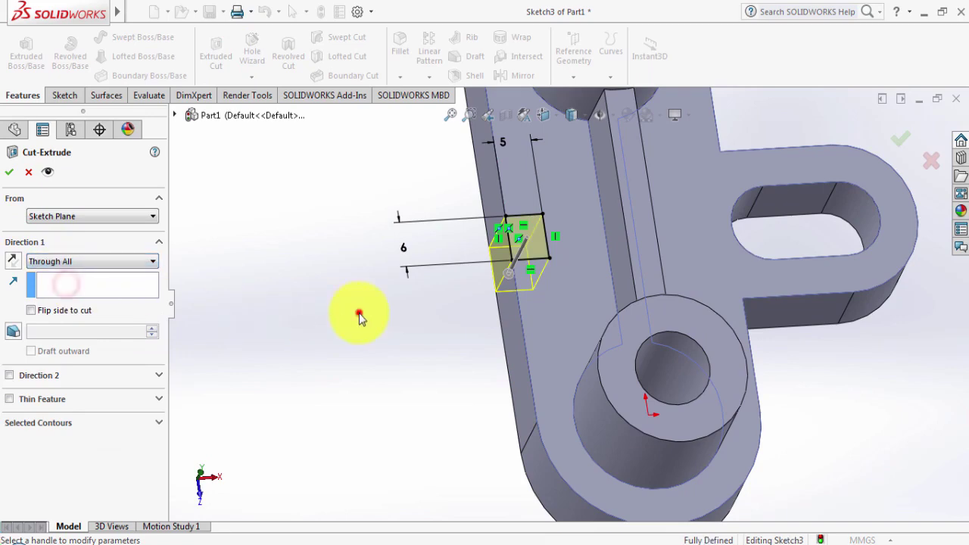
middle_drag(360, 317, 440, 245)
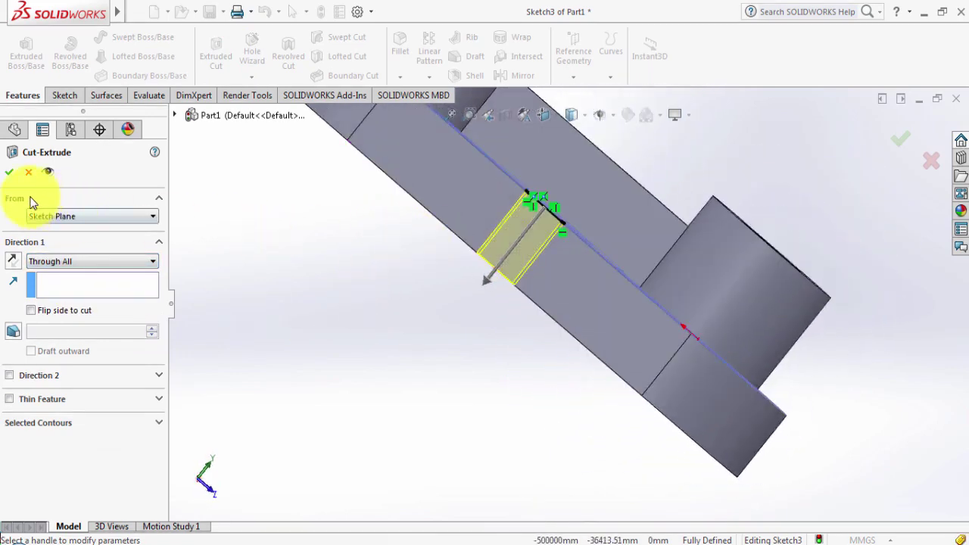
click(9, 172)
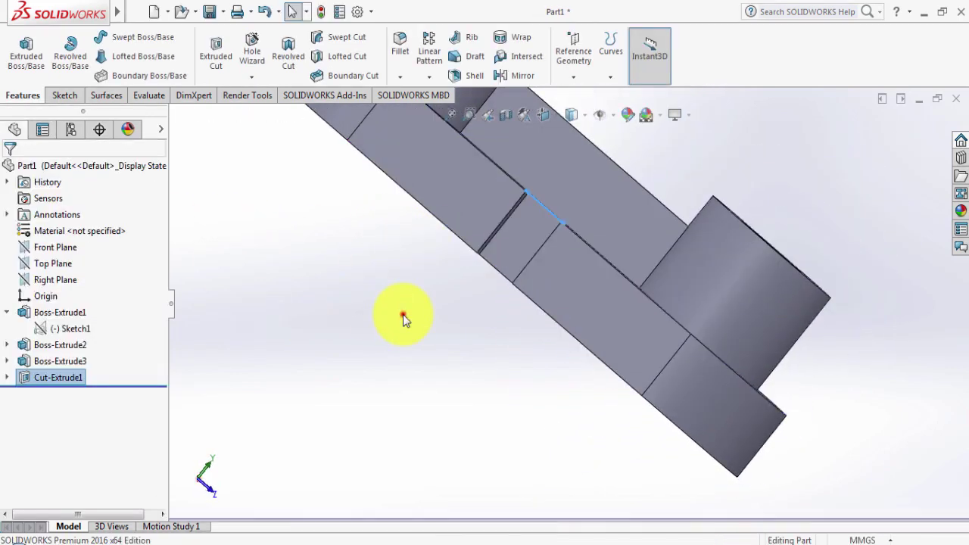
middle_drag(403, 319, 540, 389)
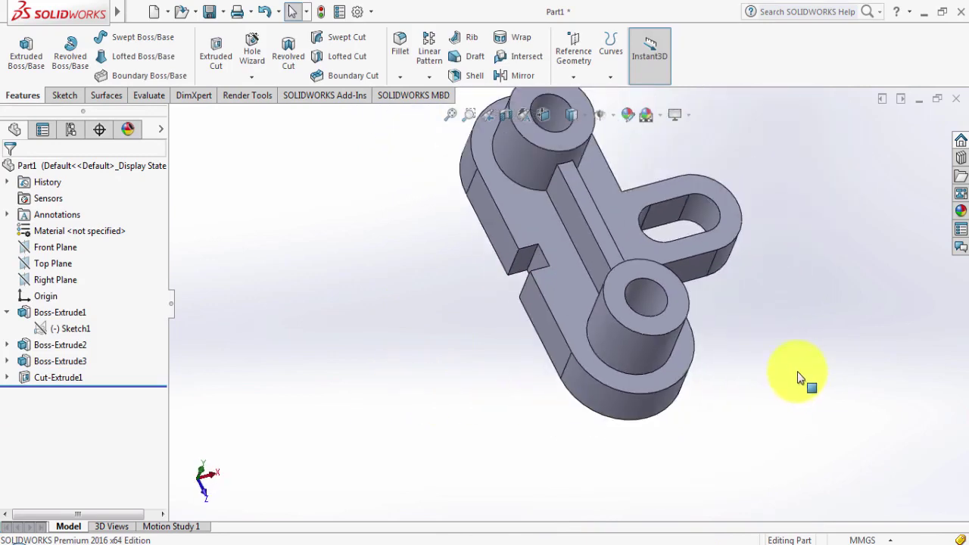
middle_drag(798, 364, 734, 334)
click(295, 539)
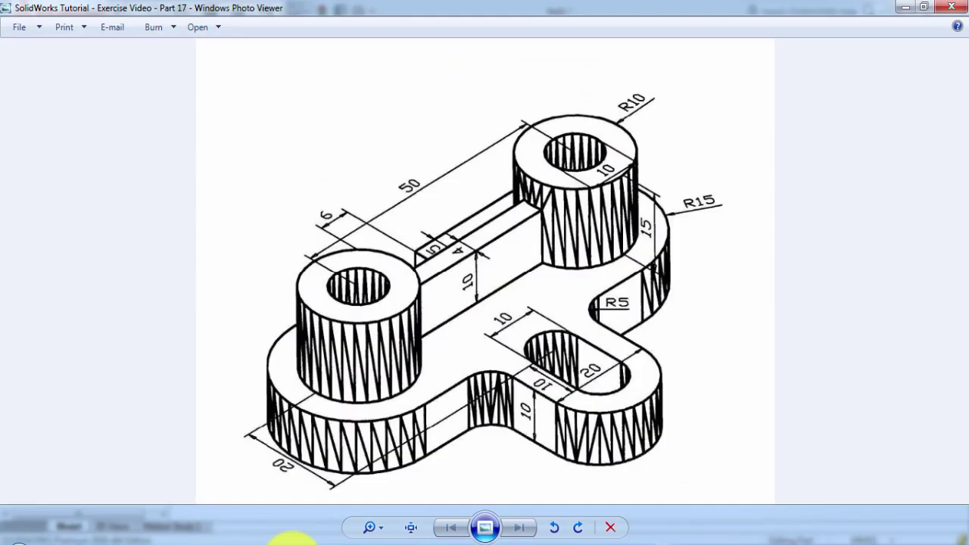
click(312, 537)
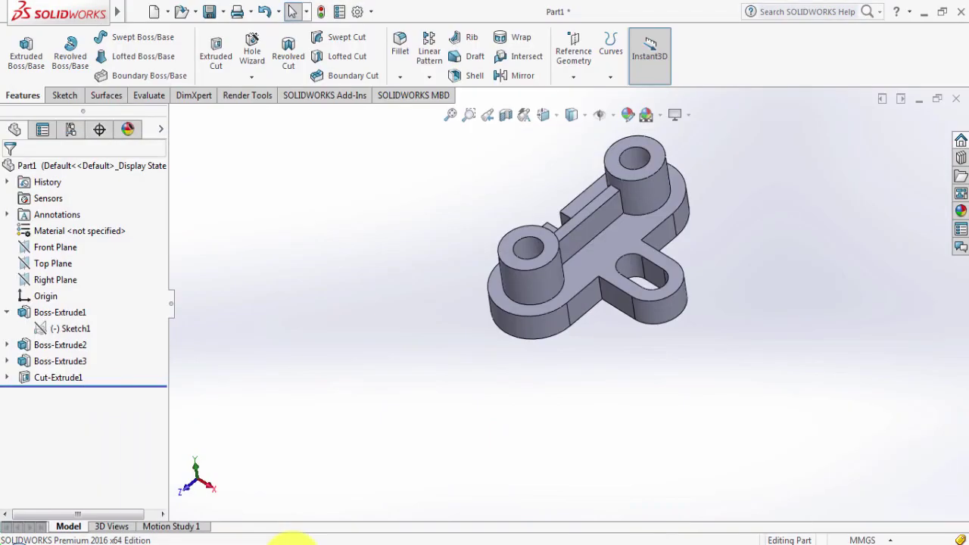
click(312, 537)
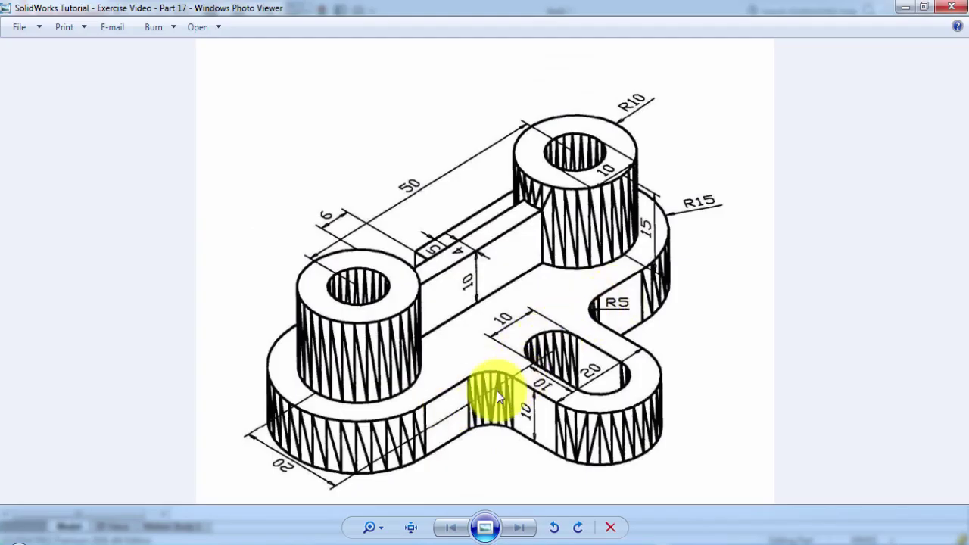
click(327, 539)
Start a 5 mm radius fillet on the first inside corner edge beside the slotted lug.
middle_drag(562, 396, 578, 385)
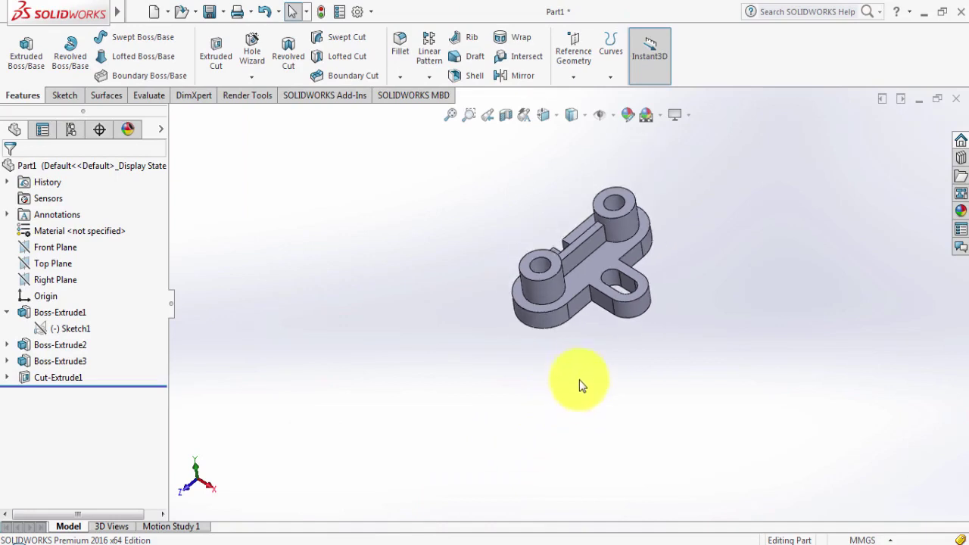
scroll(591, 260, down, 3)
scroll(597, 248, down, 2)
scroll(587, 269, down, 3)
scroll(576, 286, down, 2)
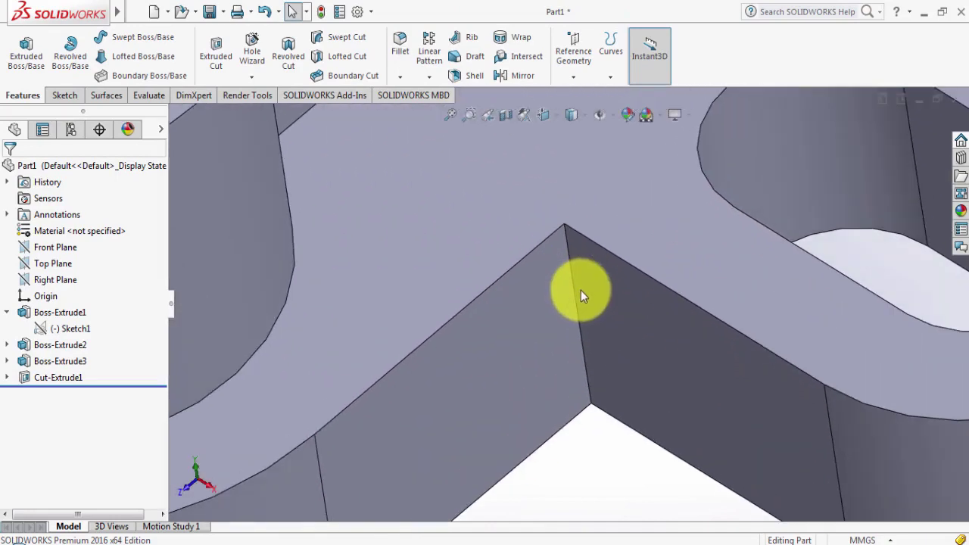
click(574, 285)
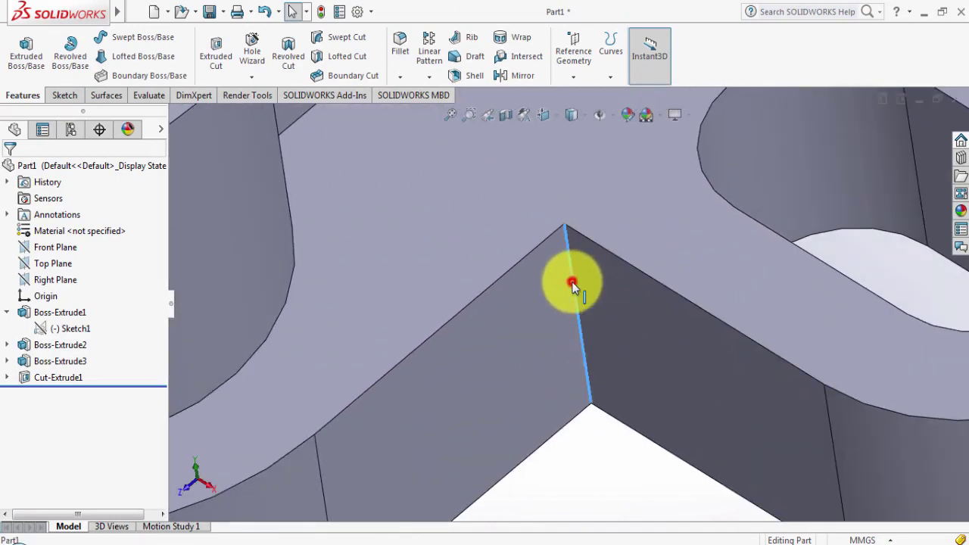
click(681, 240)
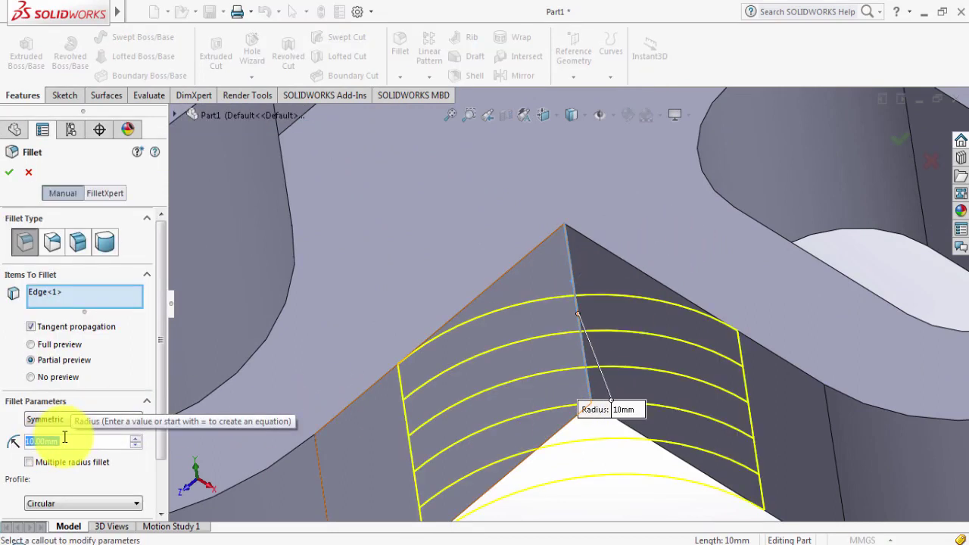
text(5)
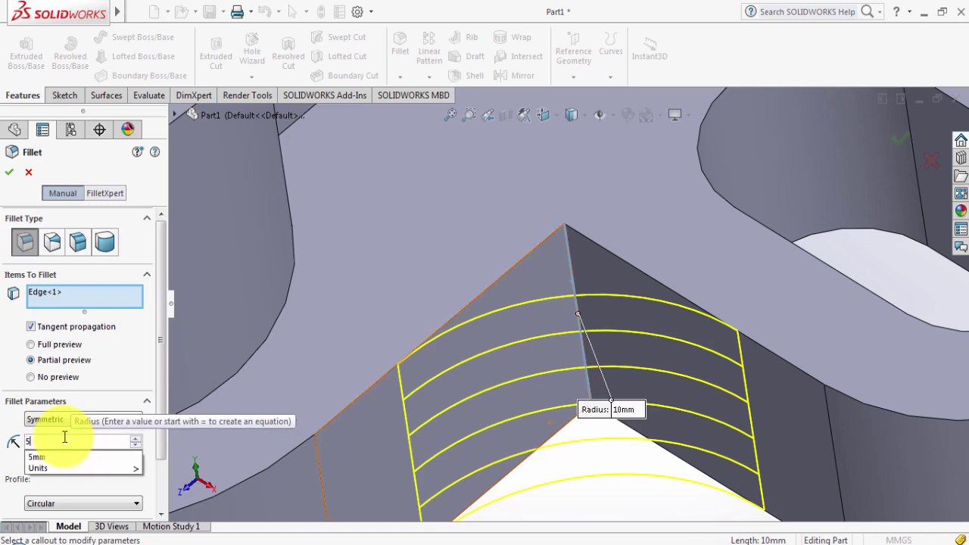
click(566, 488)
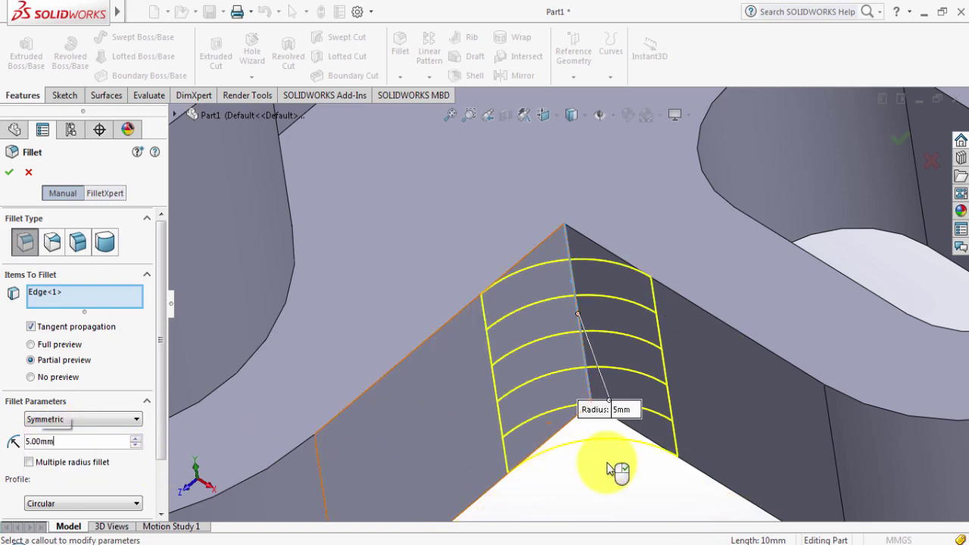
Add the second corner edge and apply the 5 mm fillet as Fillet1.
scroll(612, 470, up, 2)
scroll(628, 458, up, 3)
mouse_move(628, 458)
middle_down()
mouse_move(805, 450)
mouse_move(745, 501)
mouse_move(843, 412)
middle_up()
scroll(779, 249, down, 2)
scroll(767, 184, down, 2)
scroll(730, 171, up, 1)
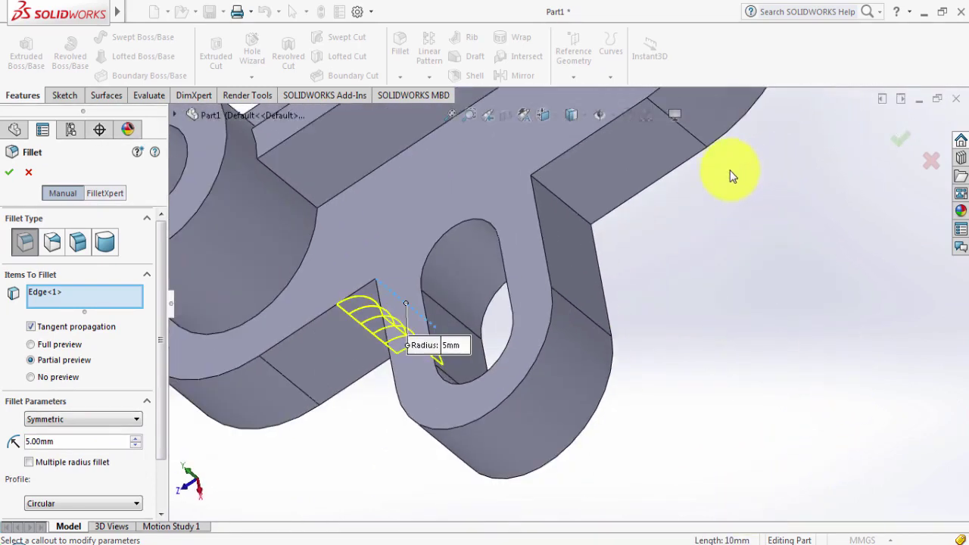
scroll(730, 171, down, 2)
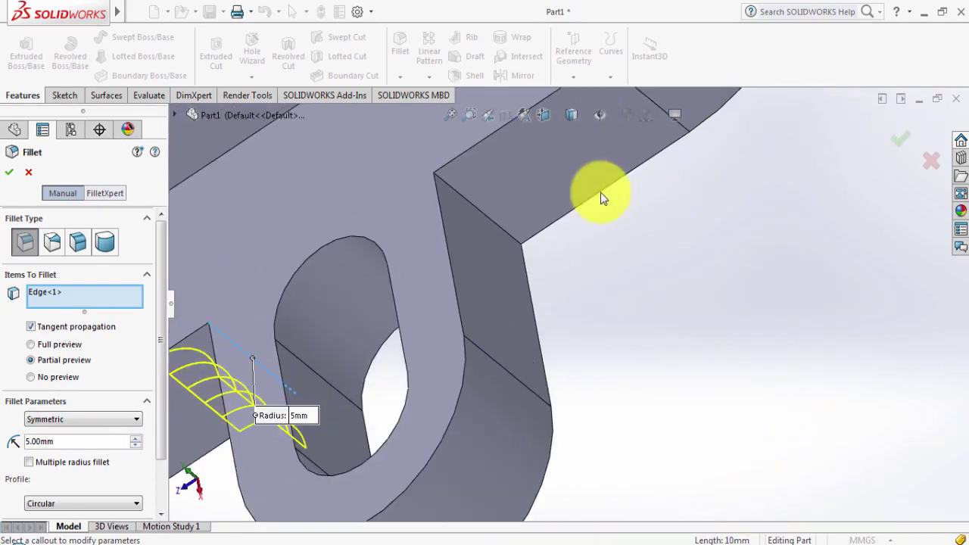
click(456, 191)
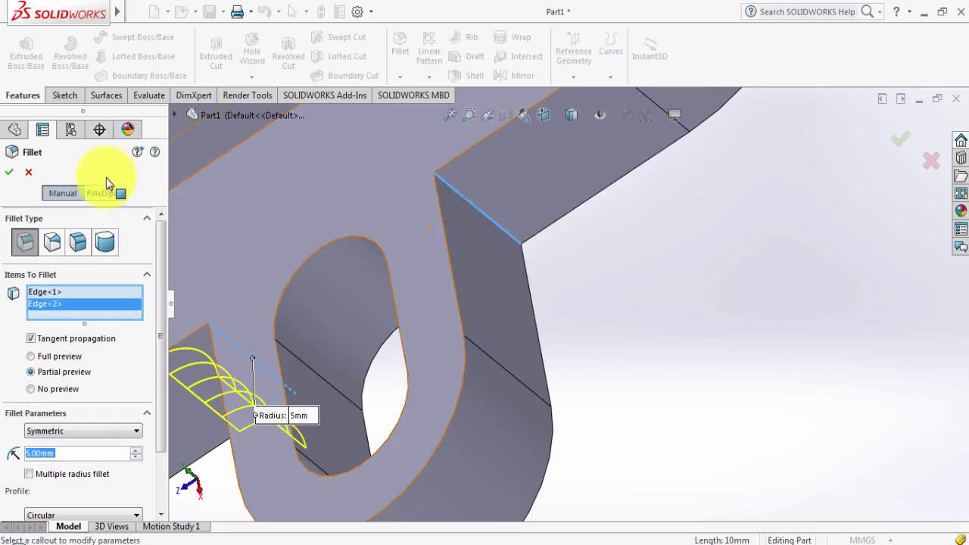
click(7, 173)
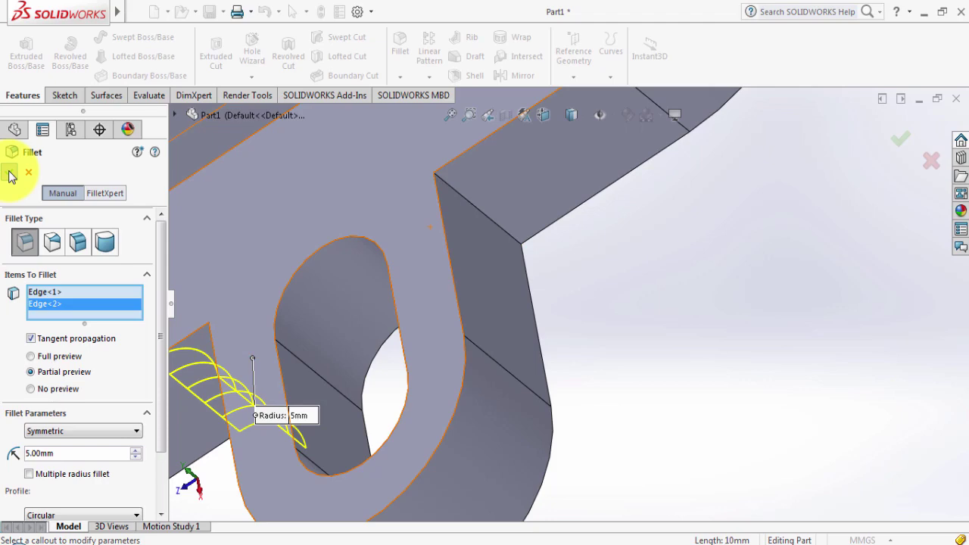
click(10, 175)
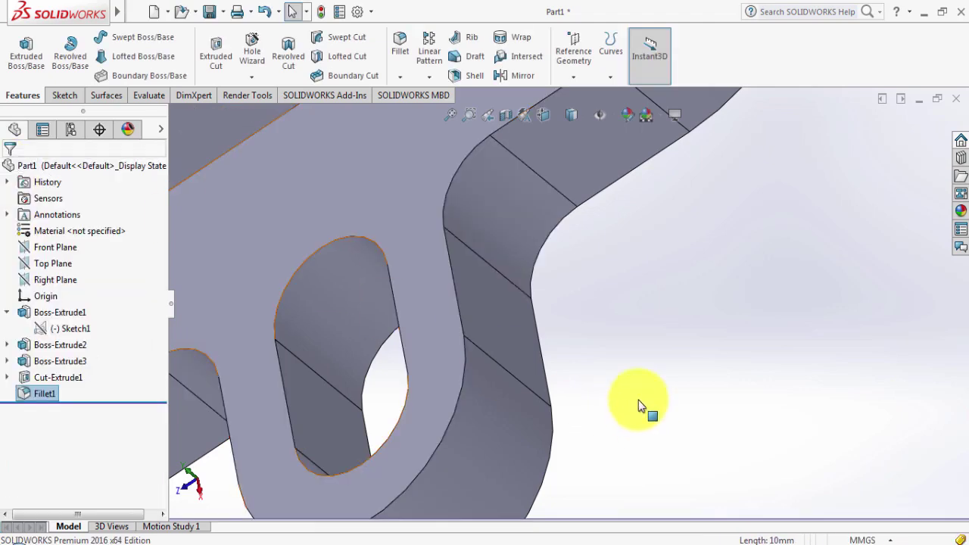
Inspect the fillet and top face, return to Isometric, and compare the part with the reference drawing.
scroll(638, 405, up, 5)
mouse_move(639, 405)
middle_down()
mouse_move(628, 405)
mouse_move(679, 400)
mouse_move(610, 432)
mouse_move(653, 249)
mouse_move(643, 302)
middle_up()
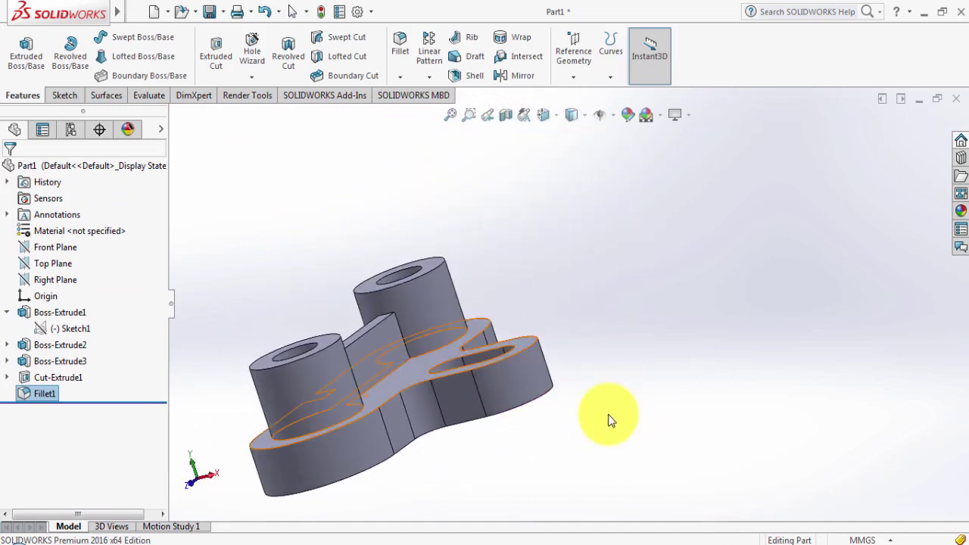
scroll(623, 365, up, 2)
scroll(624, 366, up, 2)
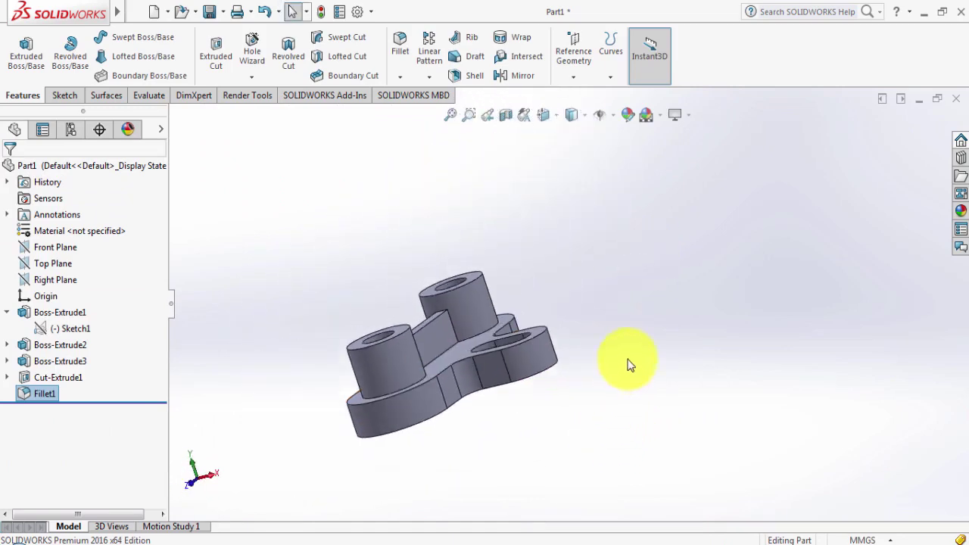
mouse_move(643, 335)
middle_down()
mouse_move(368, 461)
mouse_move(393, 391)
mouse_move(403, 452)
mouse_move(426, 475)
middle_up()
mouse_move(612, 411)
middle_down()
mouse_move(574, 399)
mouse_move(611, 417)
middle_up()
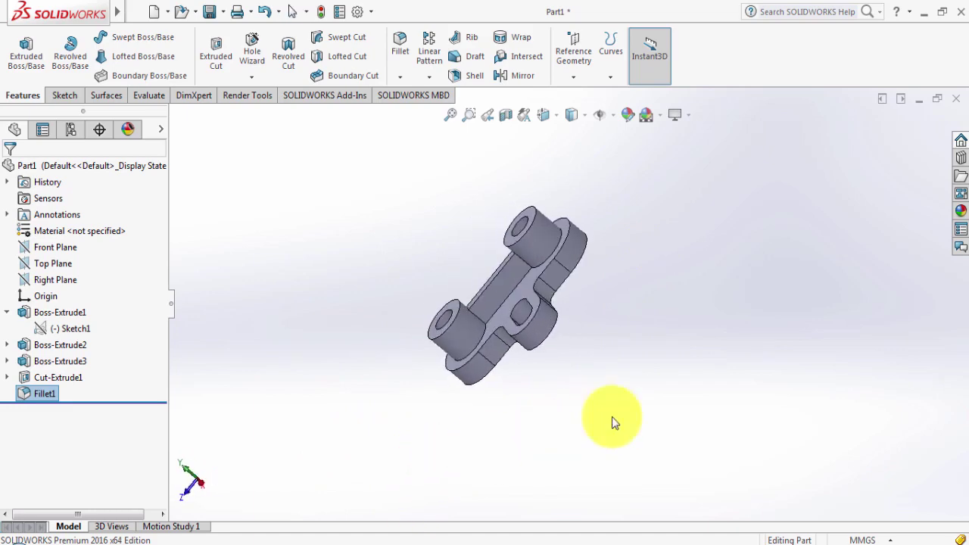
key(space)
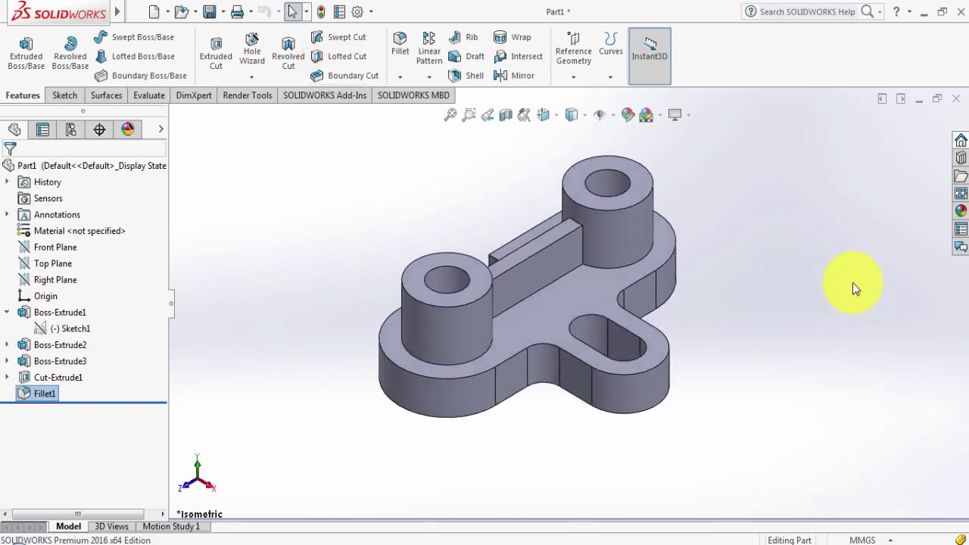
click(296, 535)
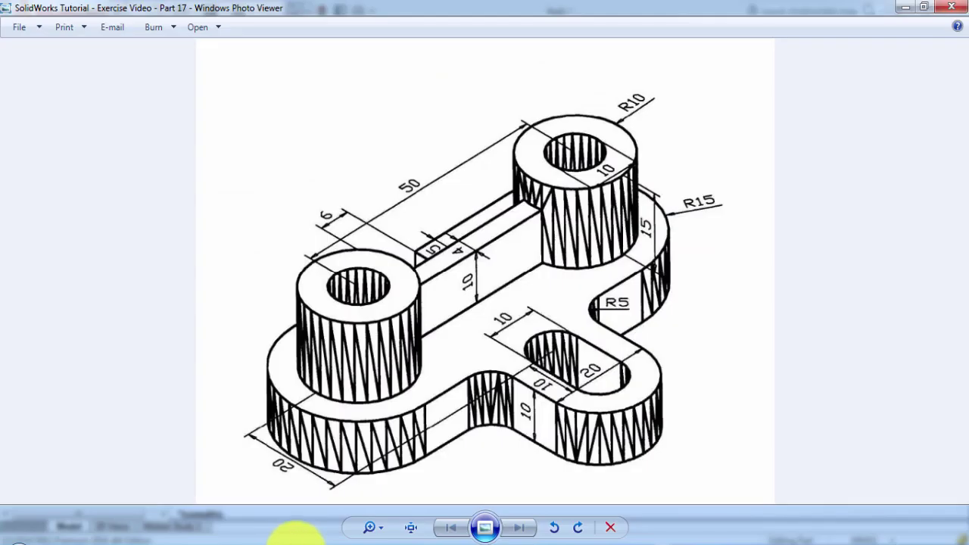
click(295, 534)
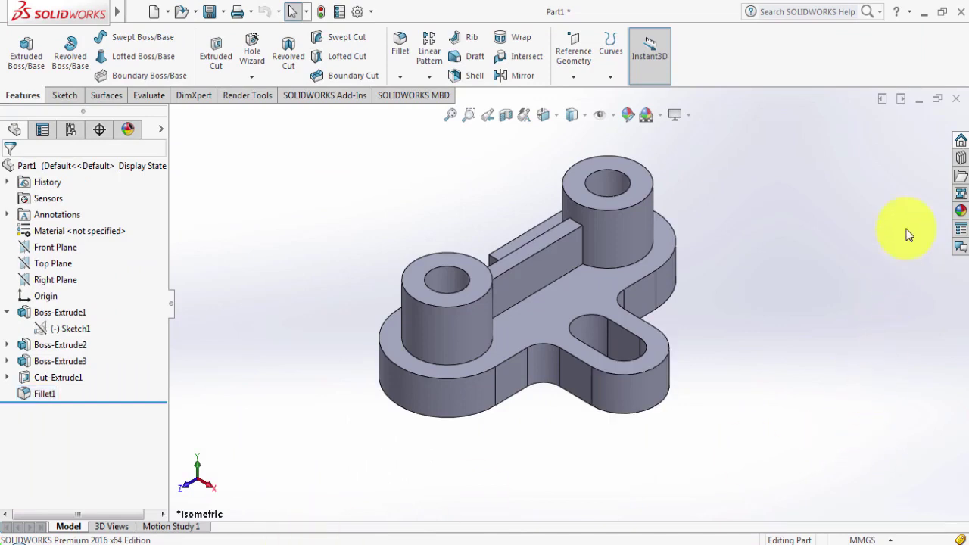
Apply the 3 Point Orange preset from Basic Scenes to the graphics area to relight the part.
click(961, 207)
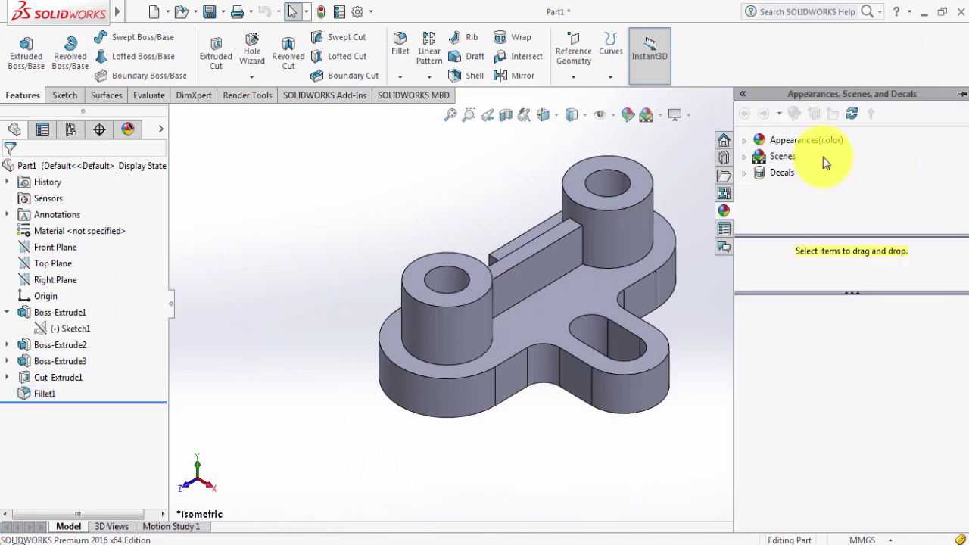
click(742, 148)
click(743, 156)
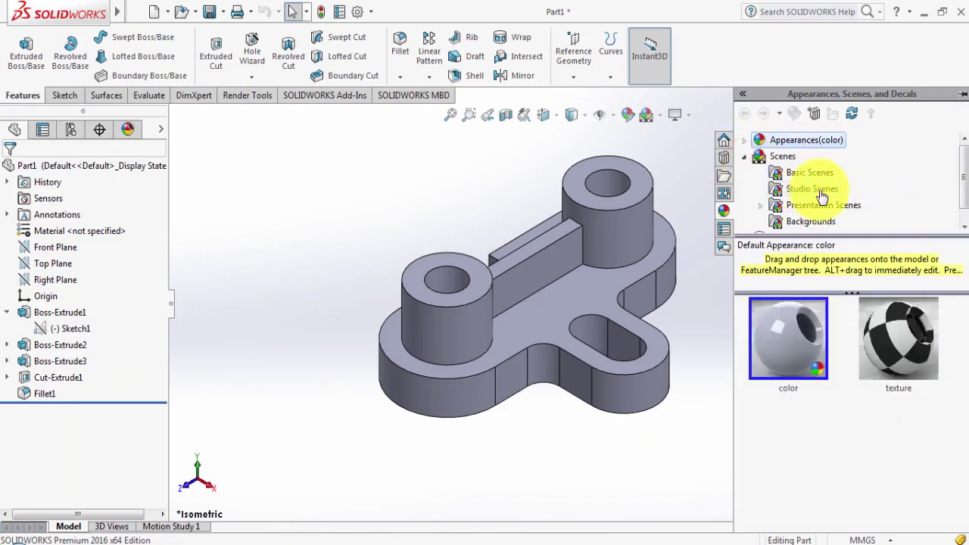
click(809, 172)
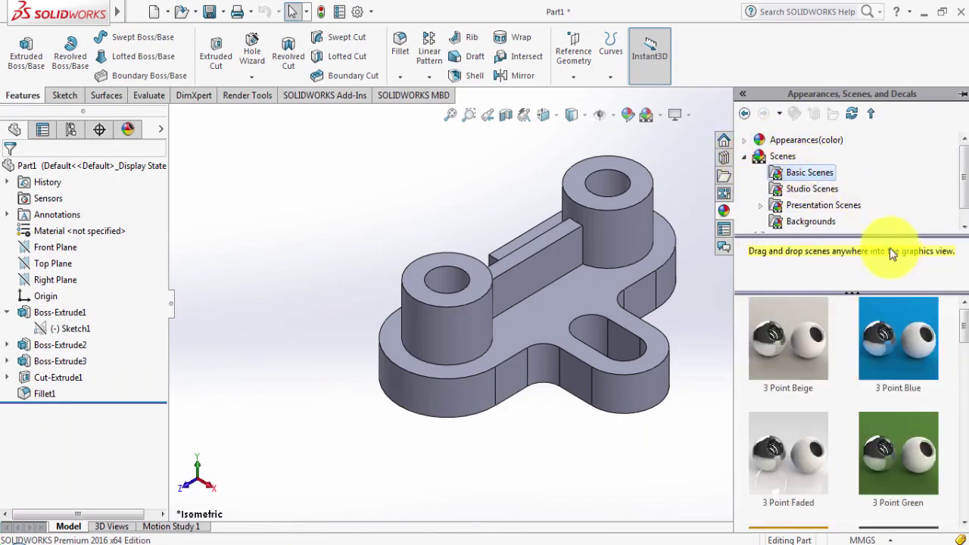
scroll(900, 417, down, 2)
drag(800, 407, 704, 270)
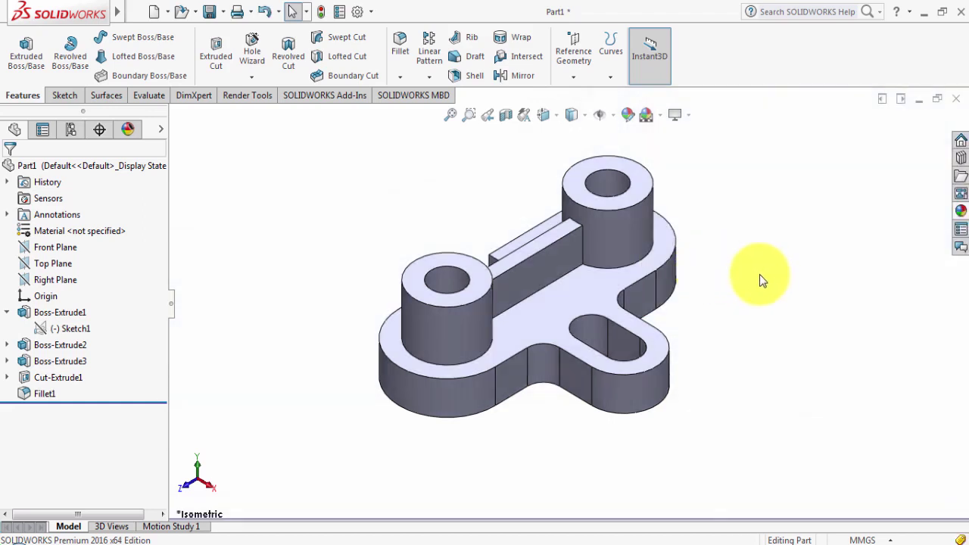
In Edit Appearance, preview red, pink, orange, yellow, green, cyan and blue swatches, settling on red.
click(623, 114)
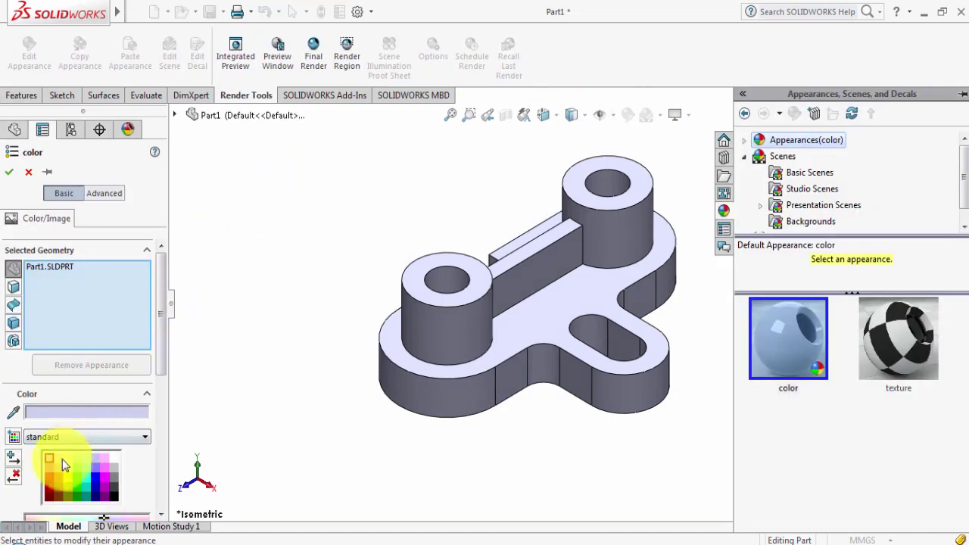
click(50, 474)
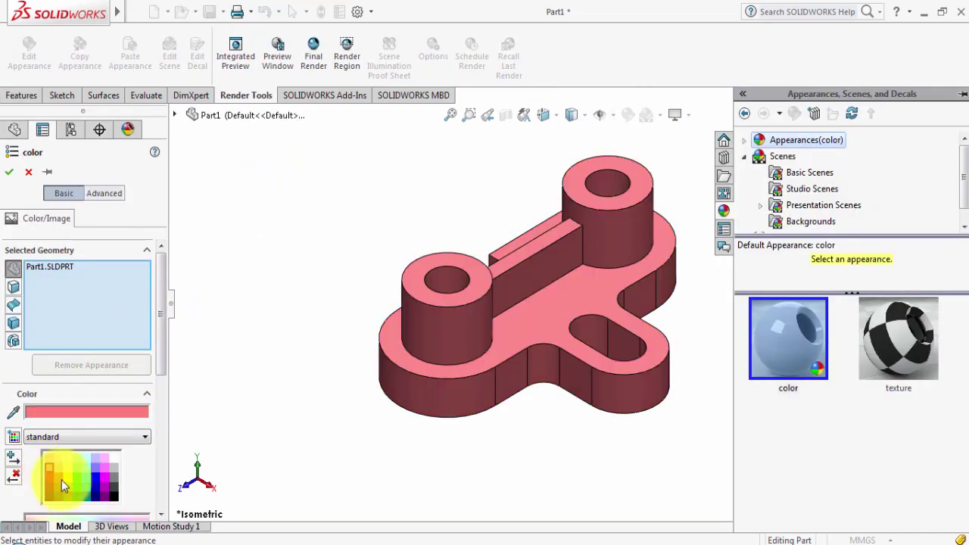
click(56, 477)
click(66, 478)
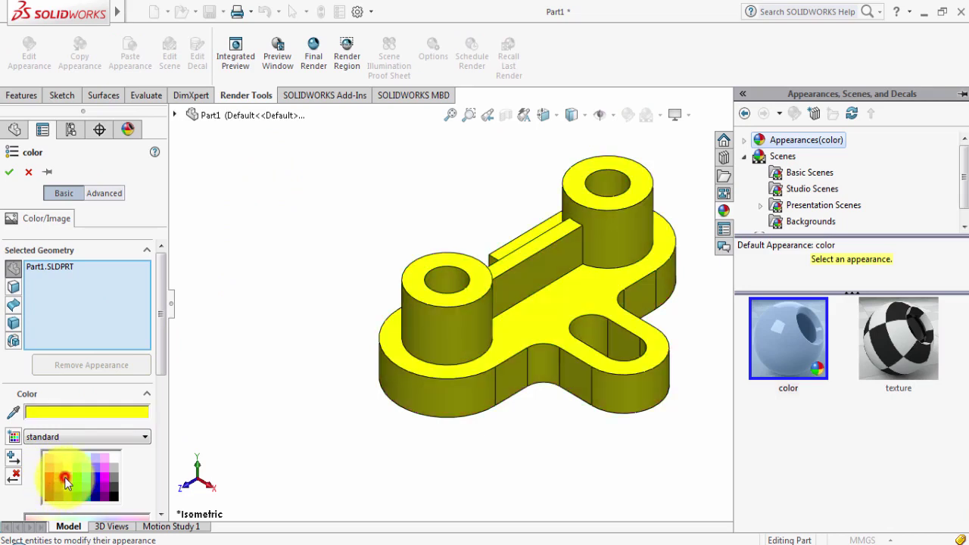
click(79, 479)
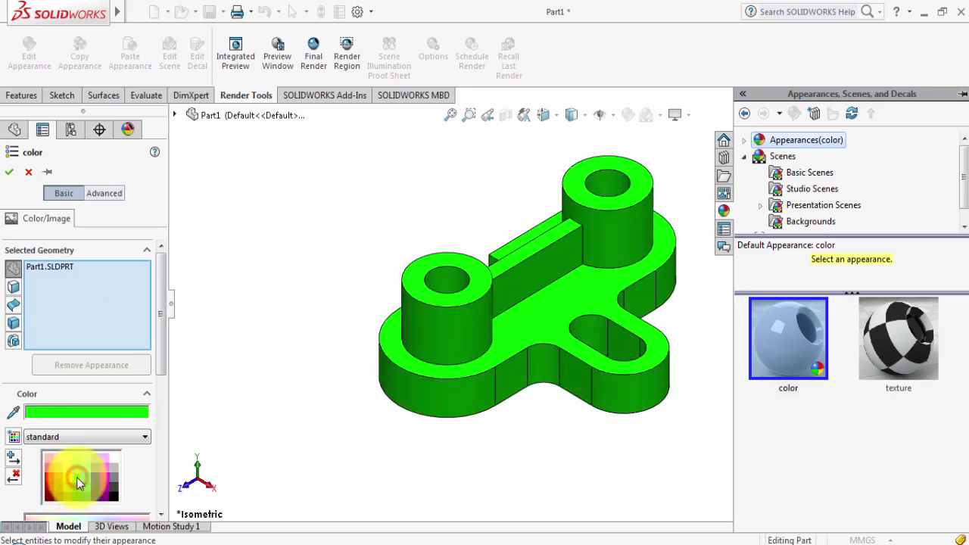
click(84, 479)
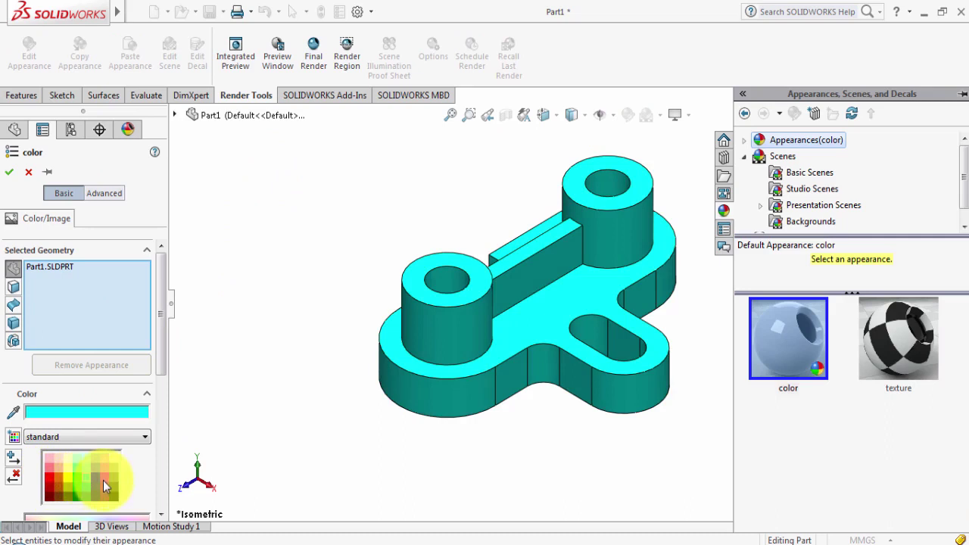
click(93, 480)
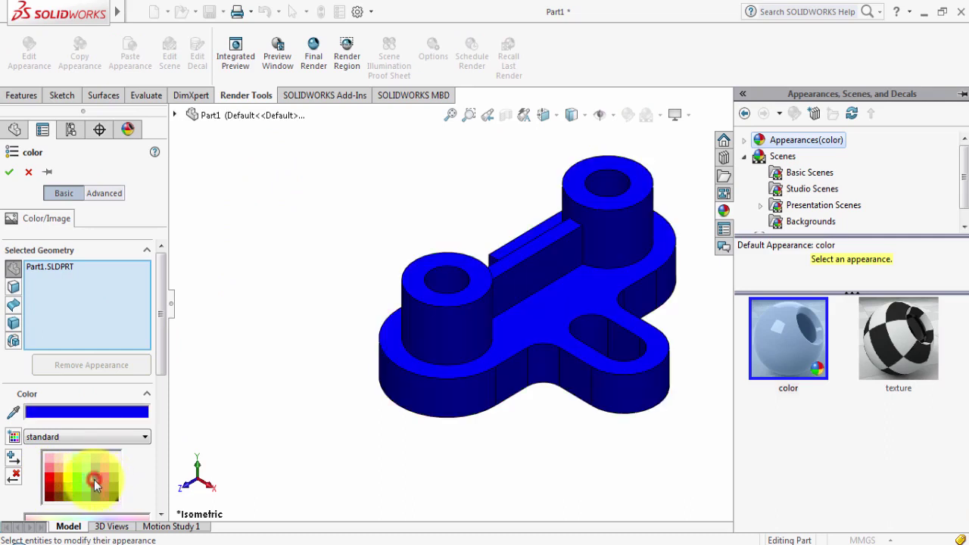
click(49, 478)
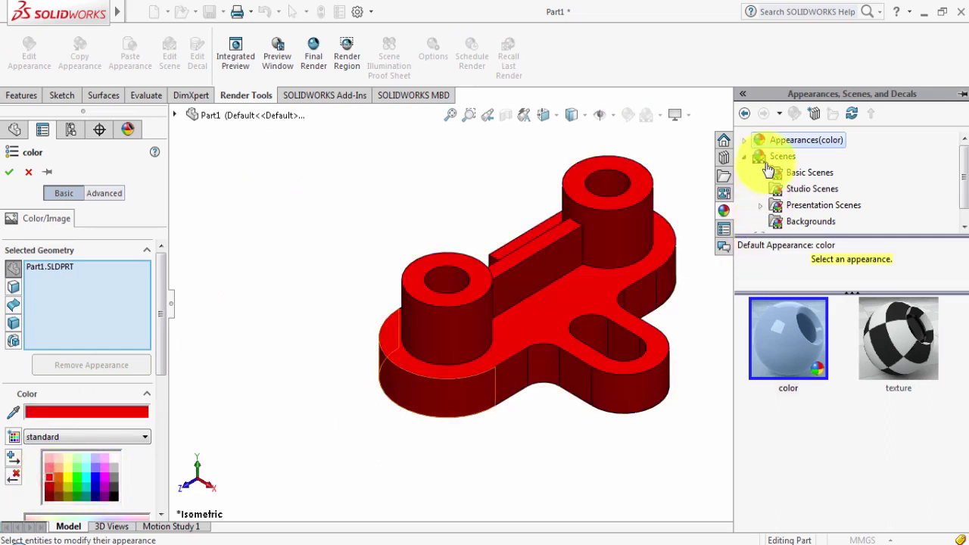
click(743, 140)
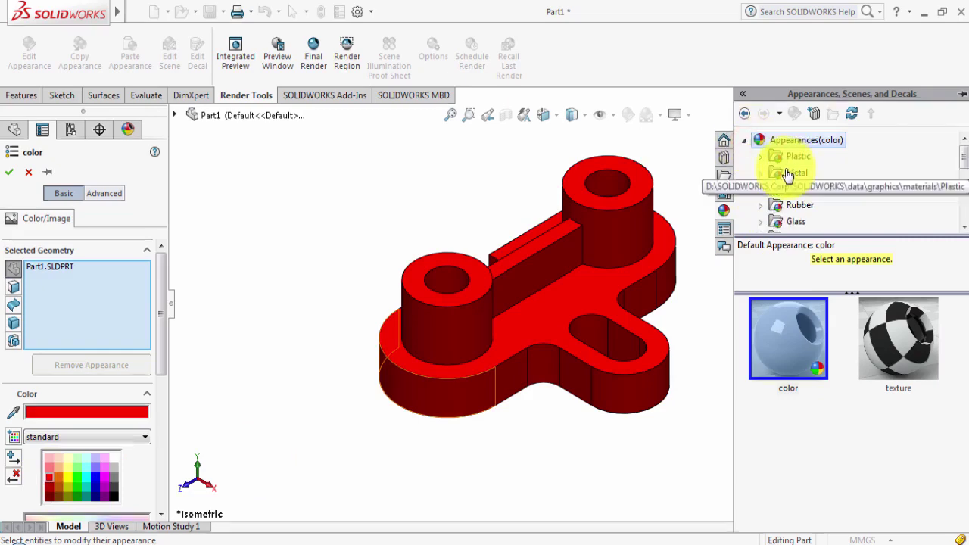
middle_drag(530, 302, 371, 357)
Confirm the red appearance, clear the face selection, and snap the part to Isometric view.
click(9, 171)
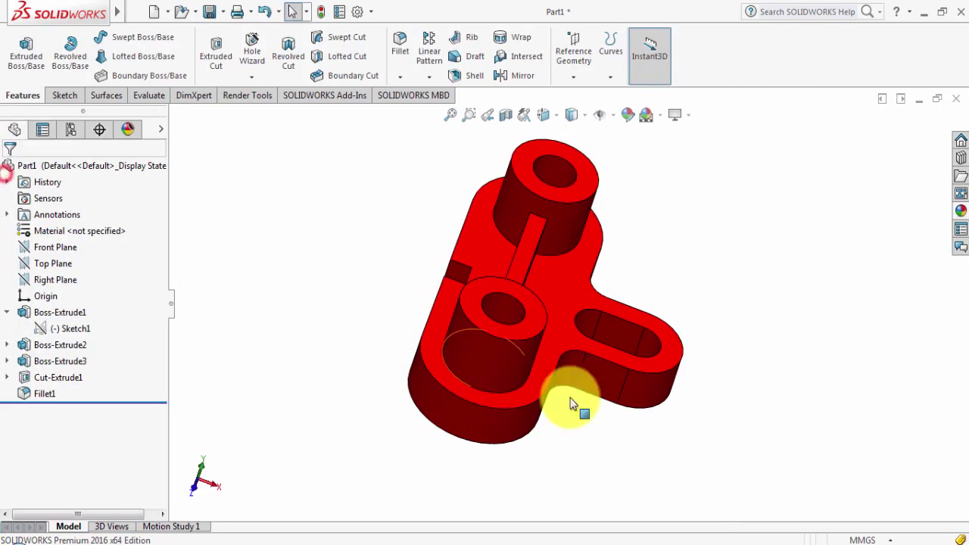
click(800, 415)
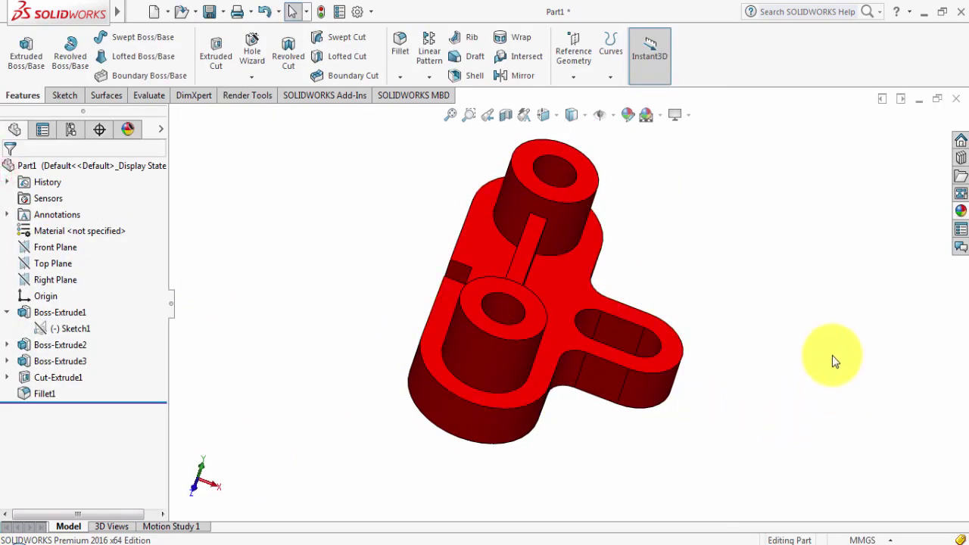
mouse_move(818, 331)
middle_down()
mouse_move(816, 305)
mouse_move(747, 255)
middle_up()
key(space)
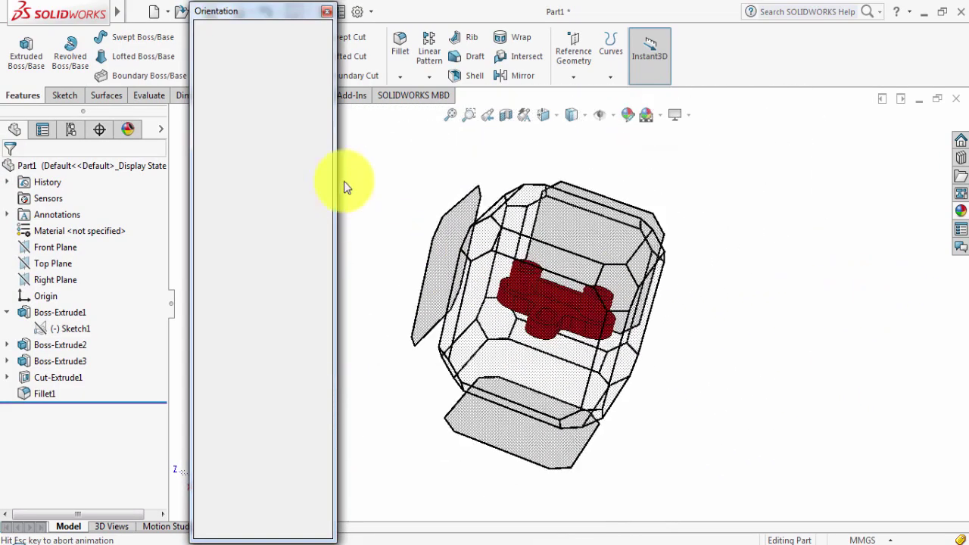
click(309, 59)
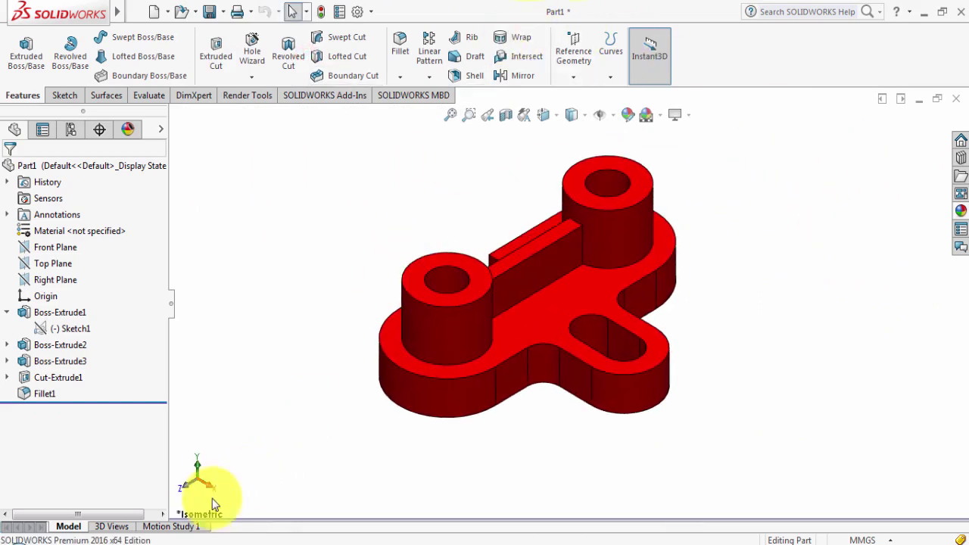
Create a 30-second Rotate model animation in Motion Study 1 with the Animation Wizard.
click(155, 527)
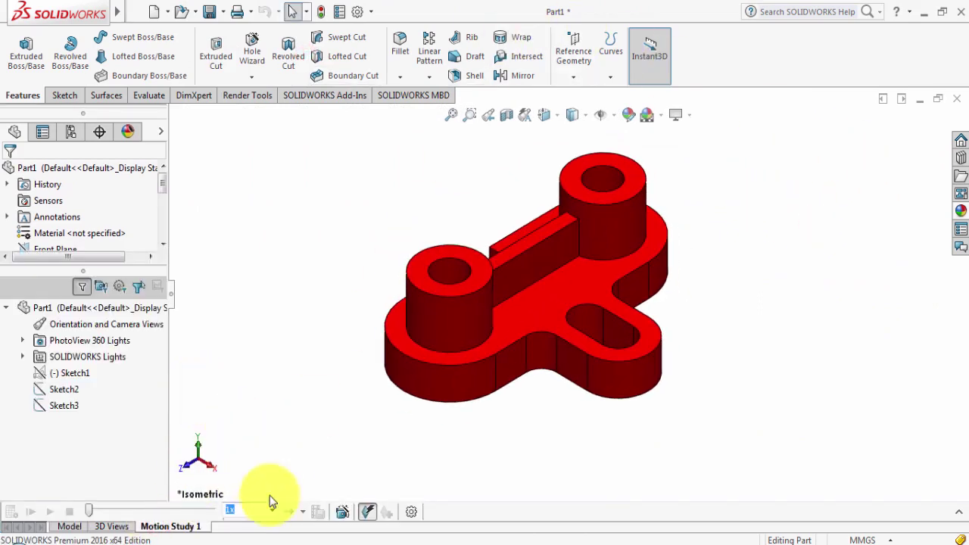
click(343, 513)
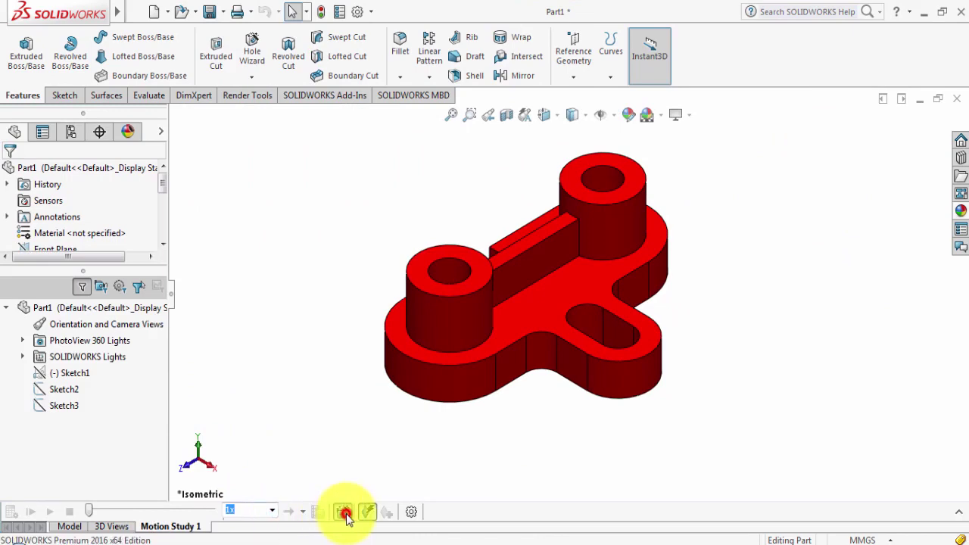
click(529, 441)
click(530, 441)
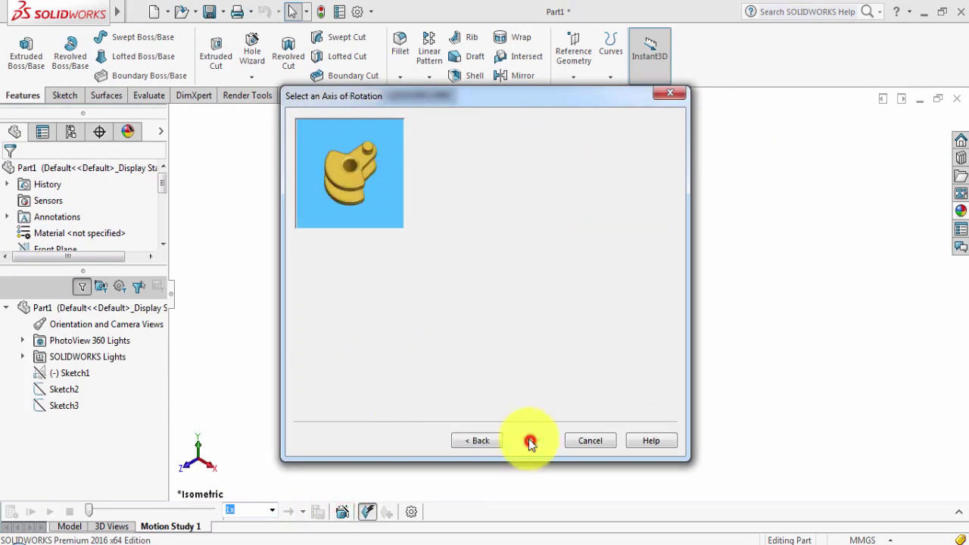
text(30)
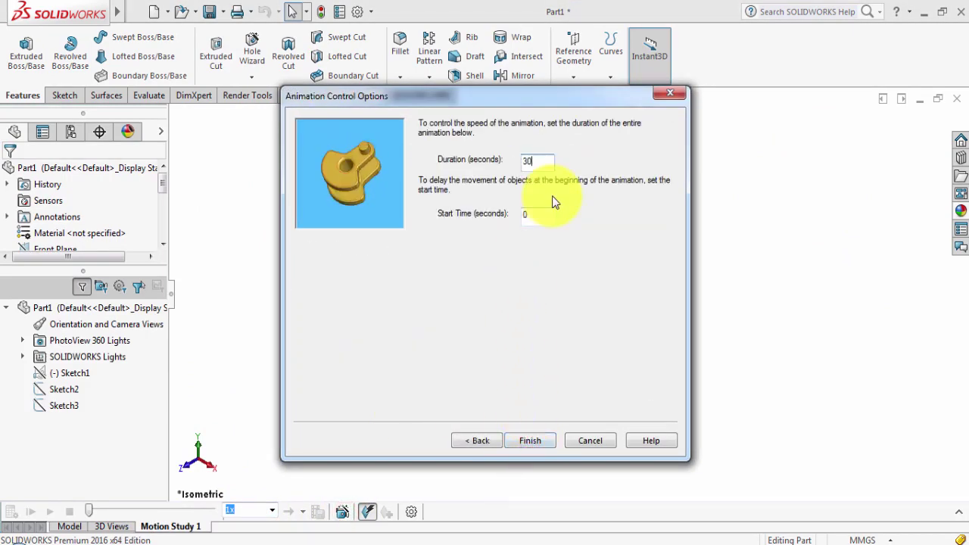
click(542, 440)
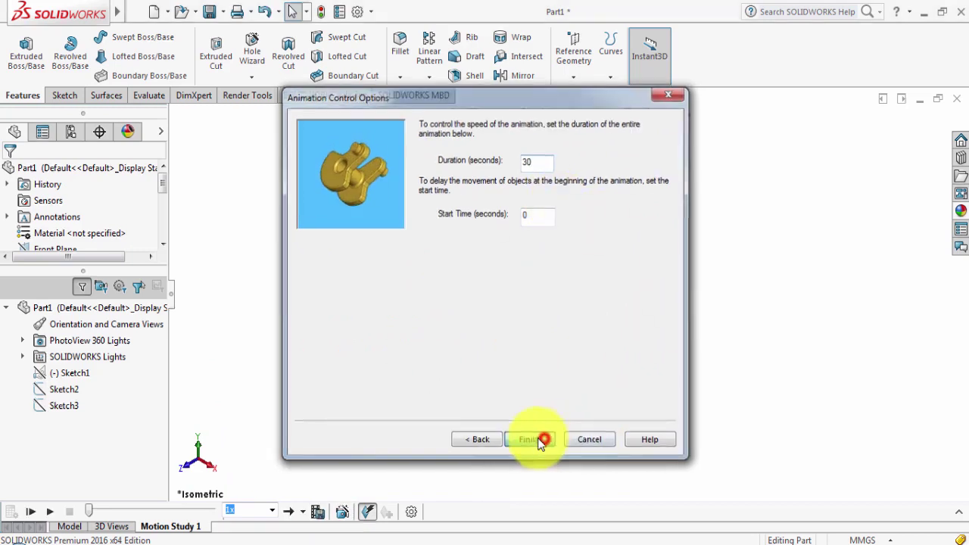
Play the rotation animation back at 2x speed.
click(272, 511)
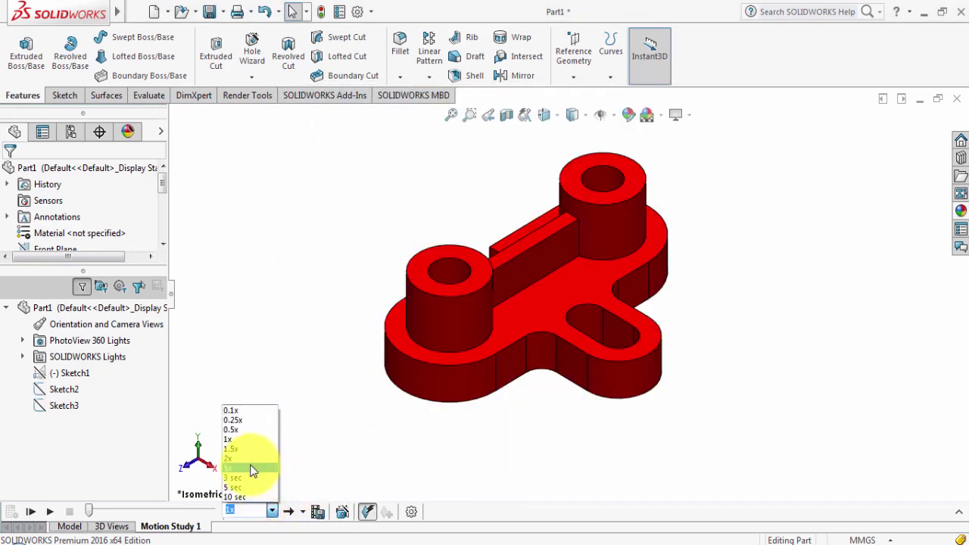
click(250, 458)
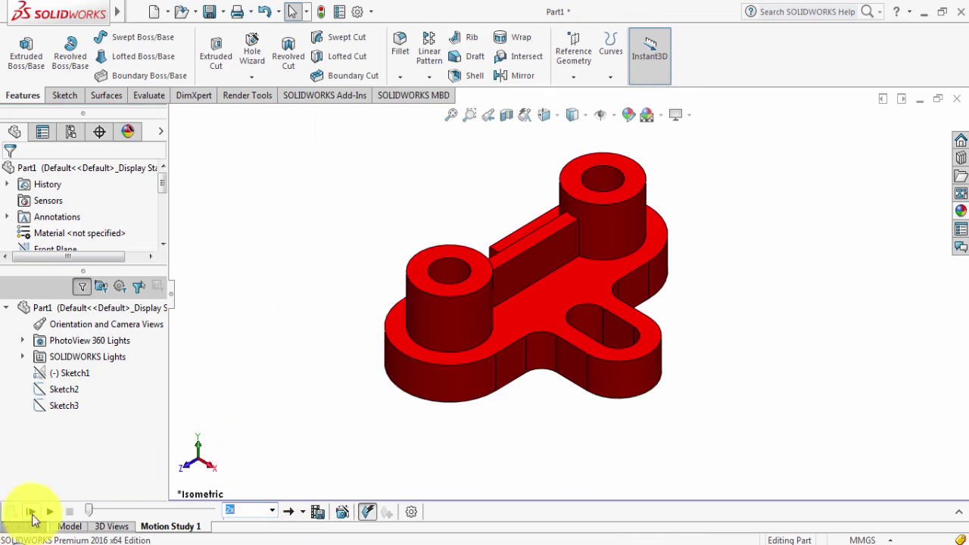
click(29, 512)
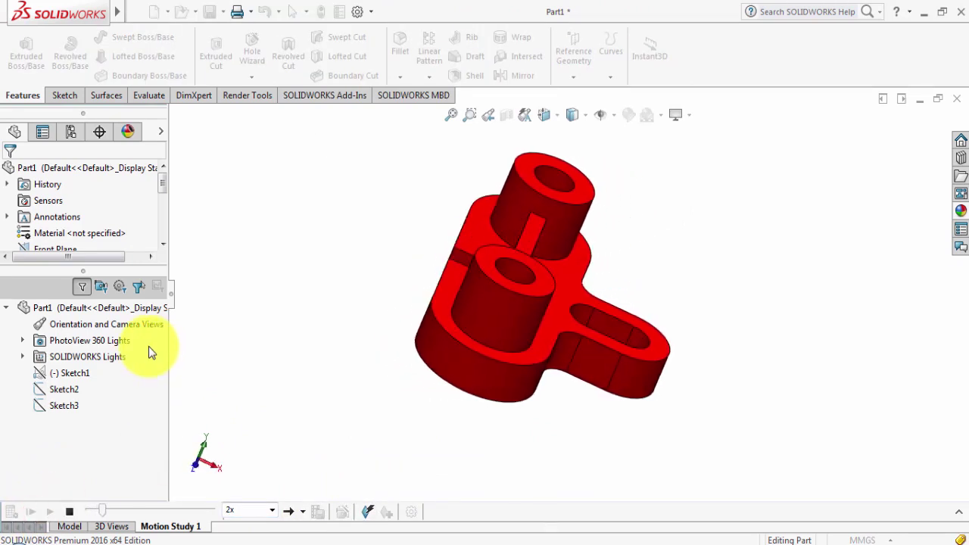